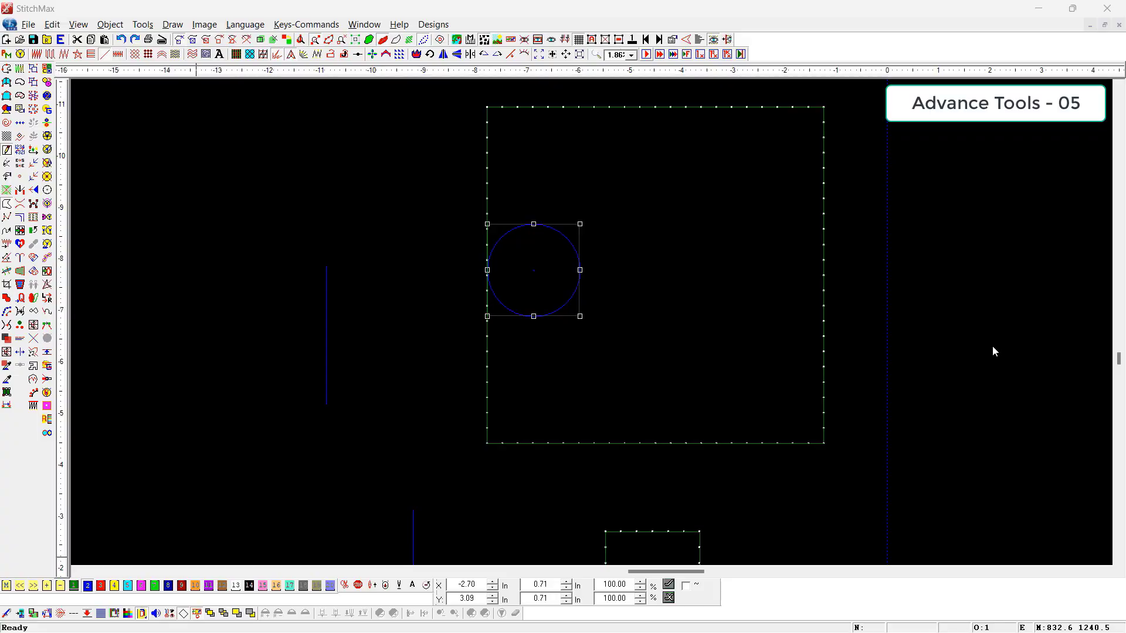
click(979, 346)
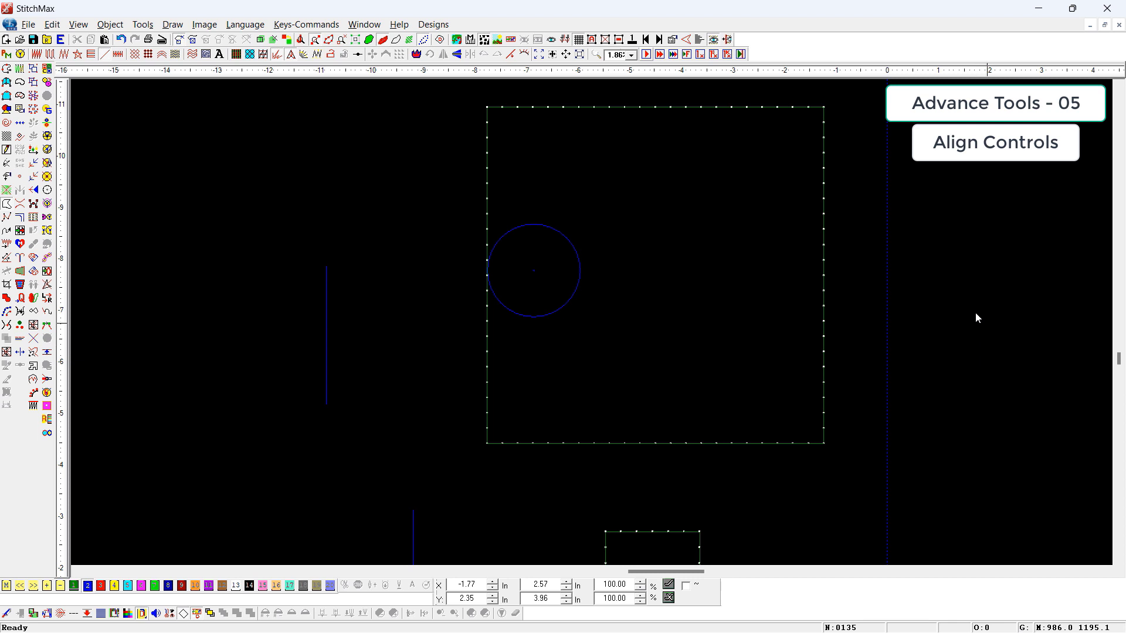
click(562, 239)
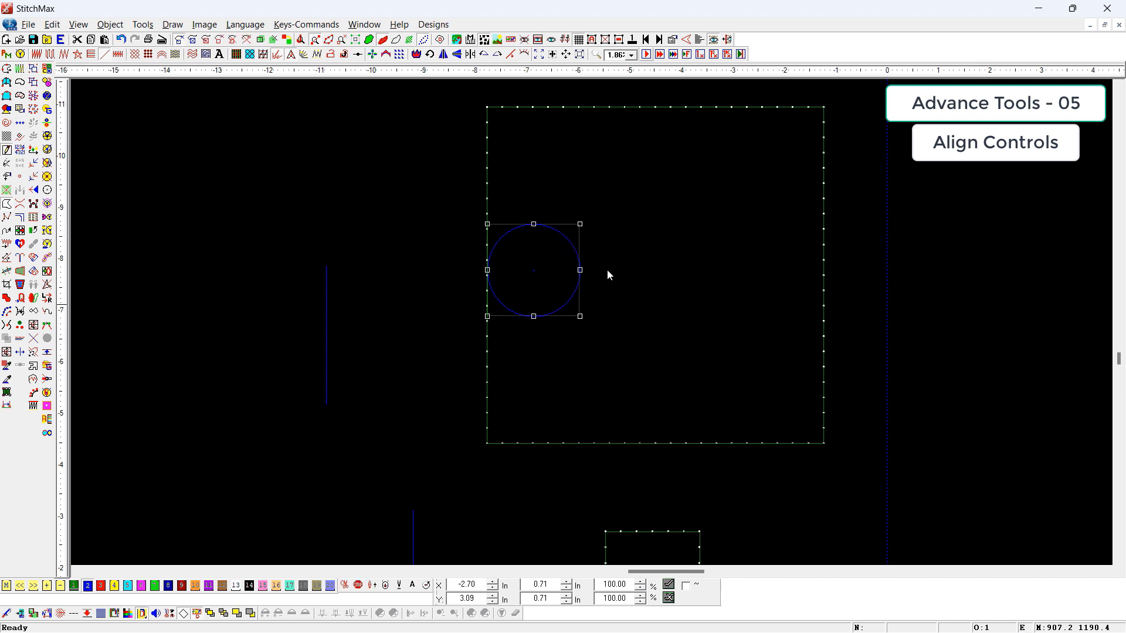
scroll(555, 276, down, 3)
scroll(511, 196, up, 3)
click(822, 193)
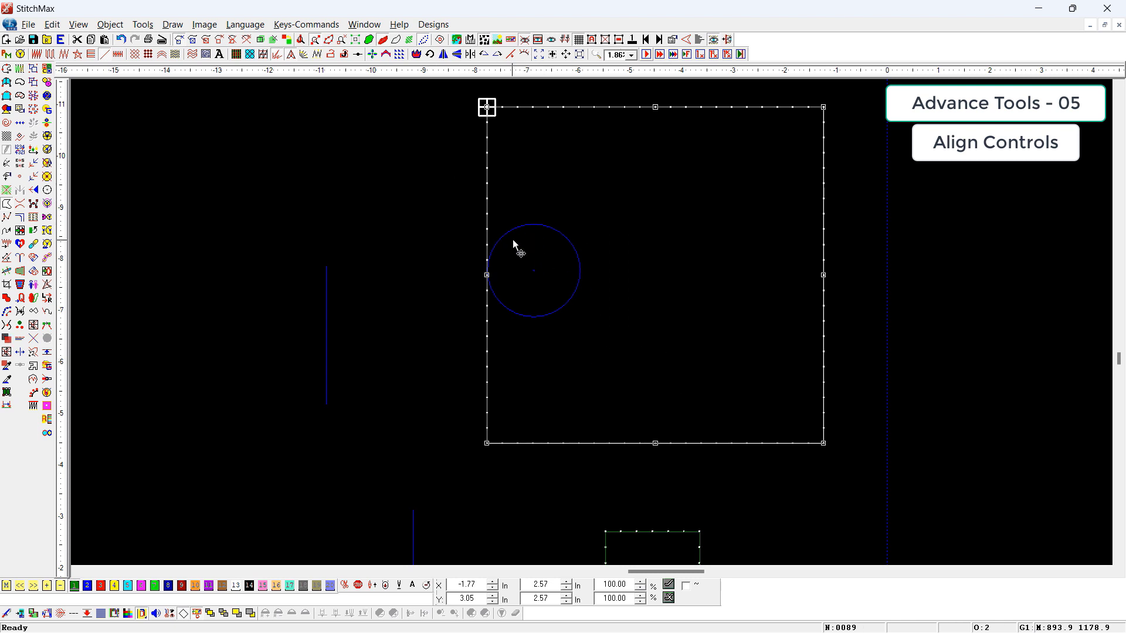
click(463, 198)
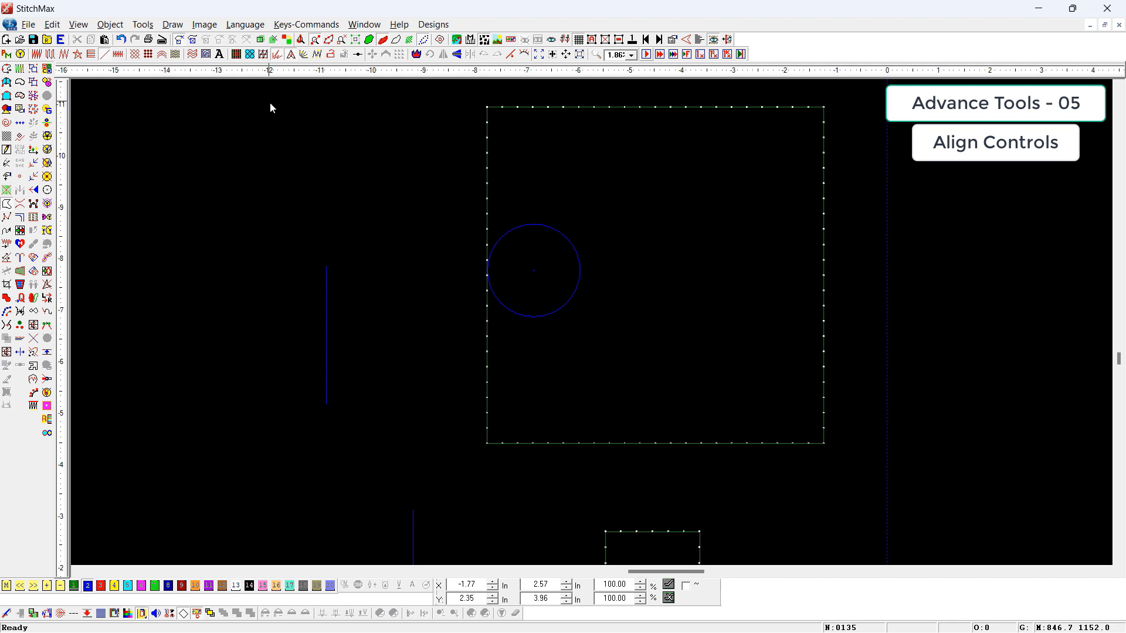
- Examine the alignment options available under Align Controls
click(54, 26)
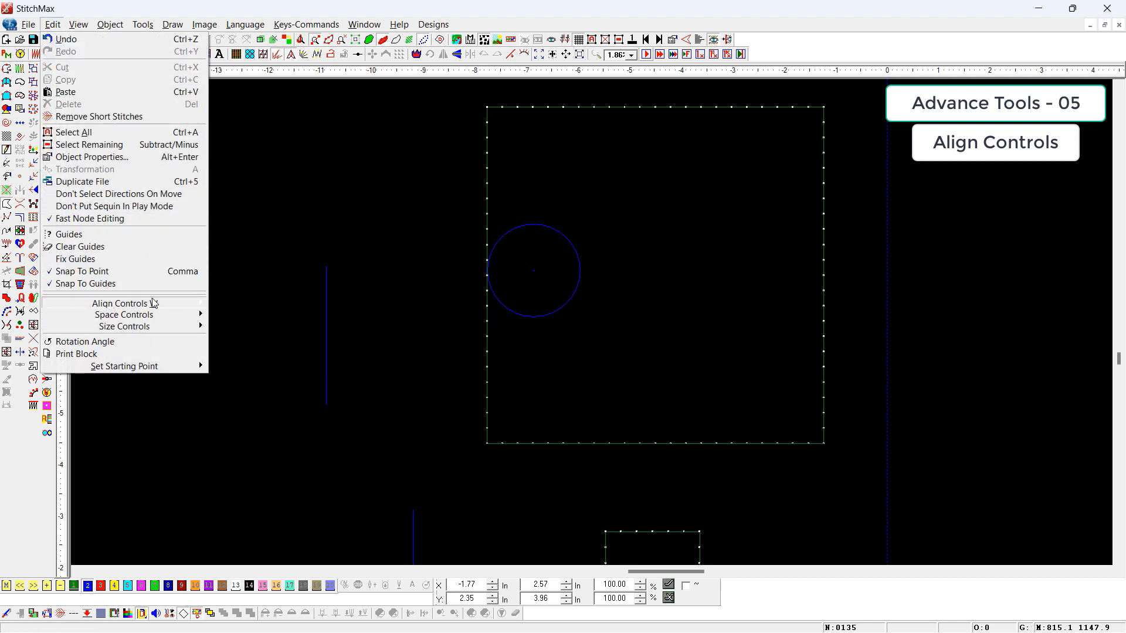
mouse_move(134, 303)
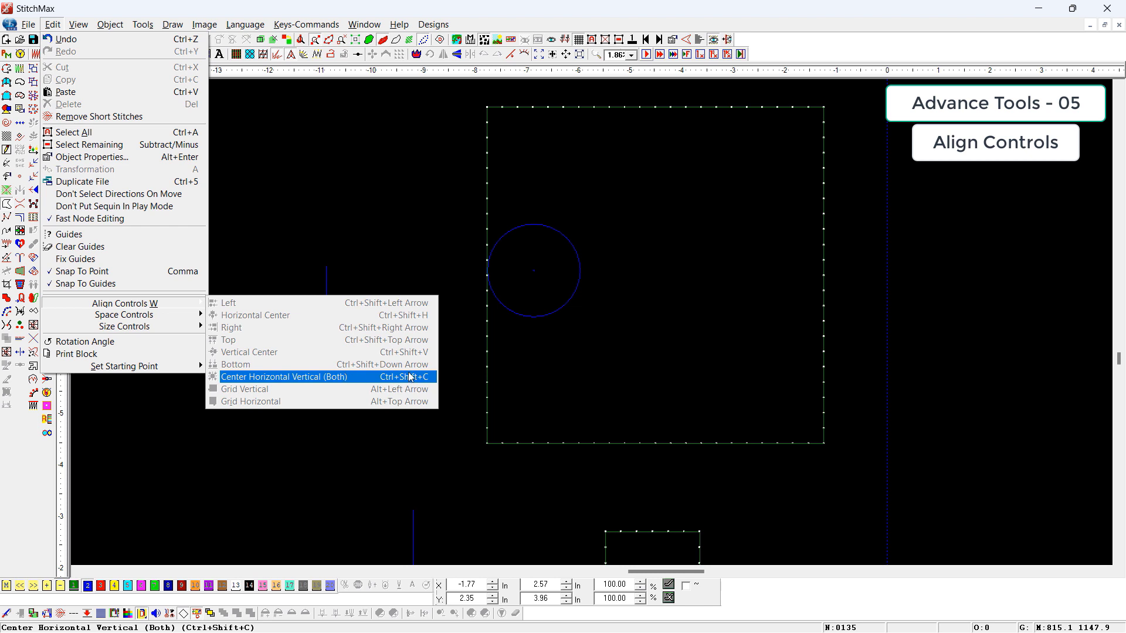
click(548, 315)
- Move the blue circle outside the large square, up and to its left, to about X -4.15, Y 4.18 in
scroll(541, 331, down, 1)
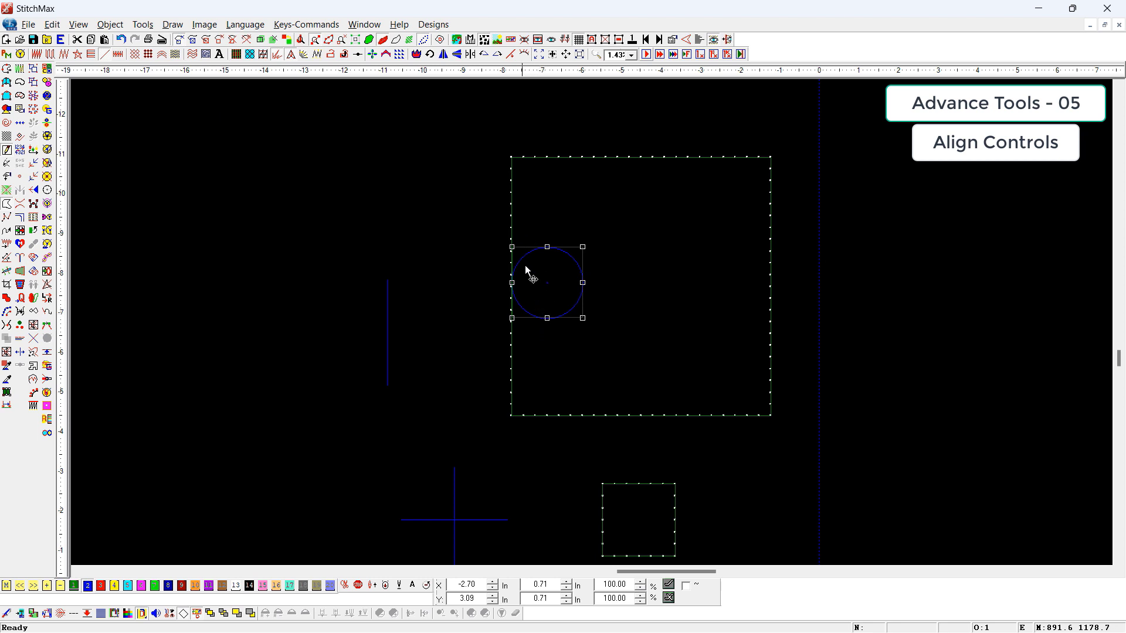
drag(526, 265, 379, 155)
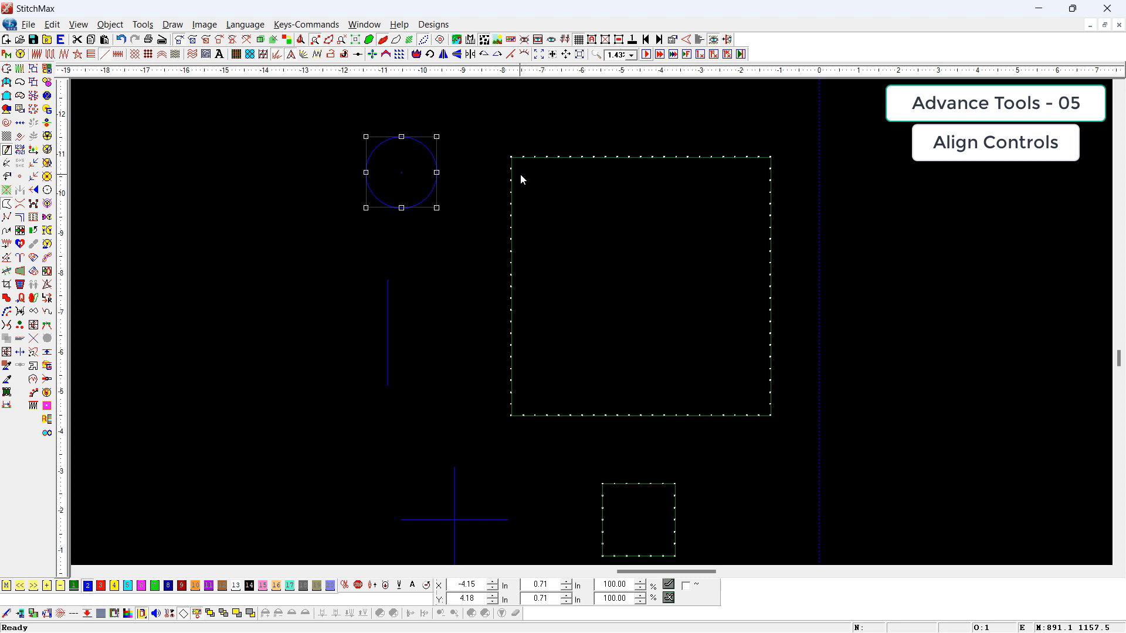
- Align the circle with the large square's left edge using the Left alignment, and undo that alignment
ctrl+click(511, 157)
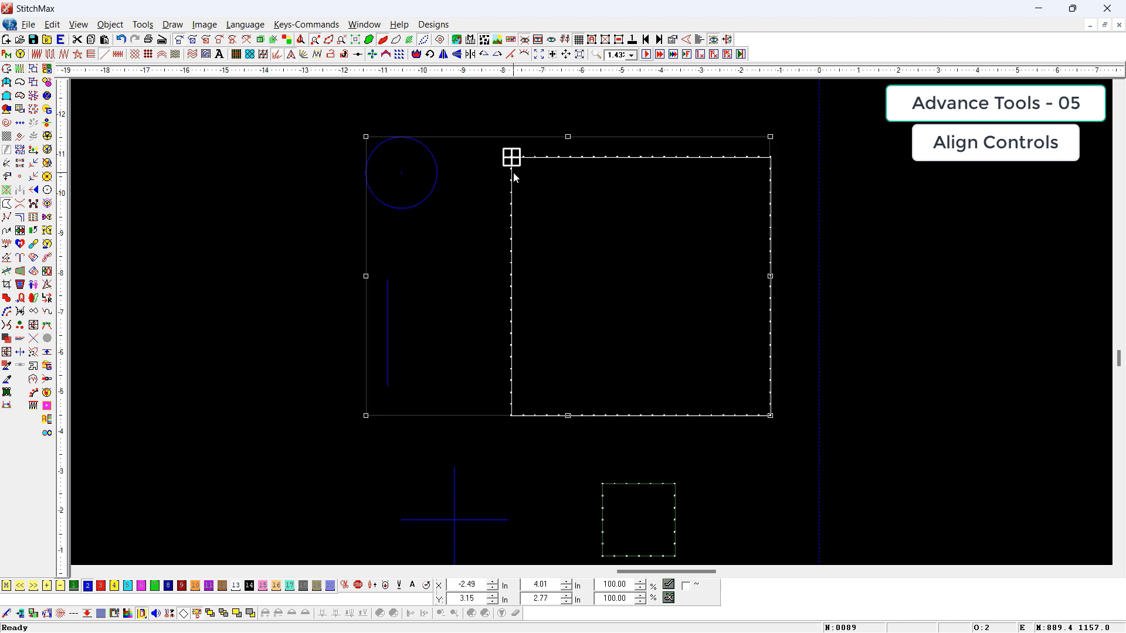
click(52, 24)
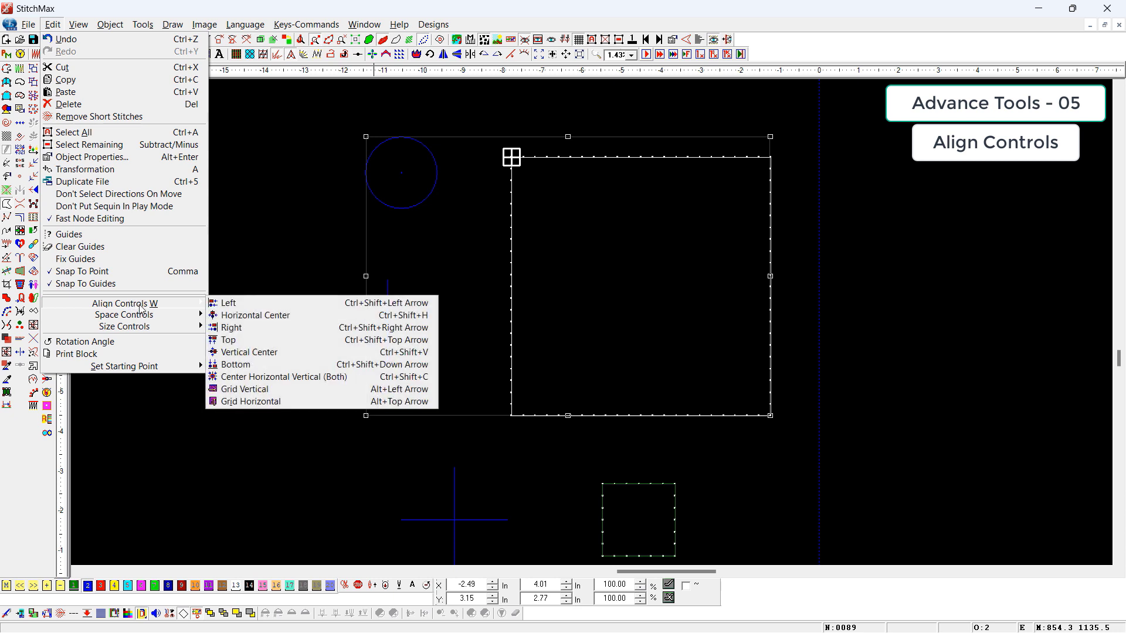
click(251, 308)
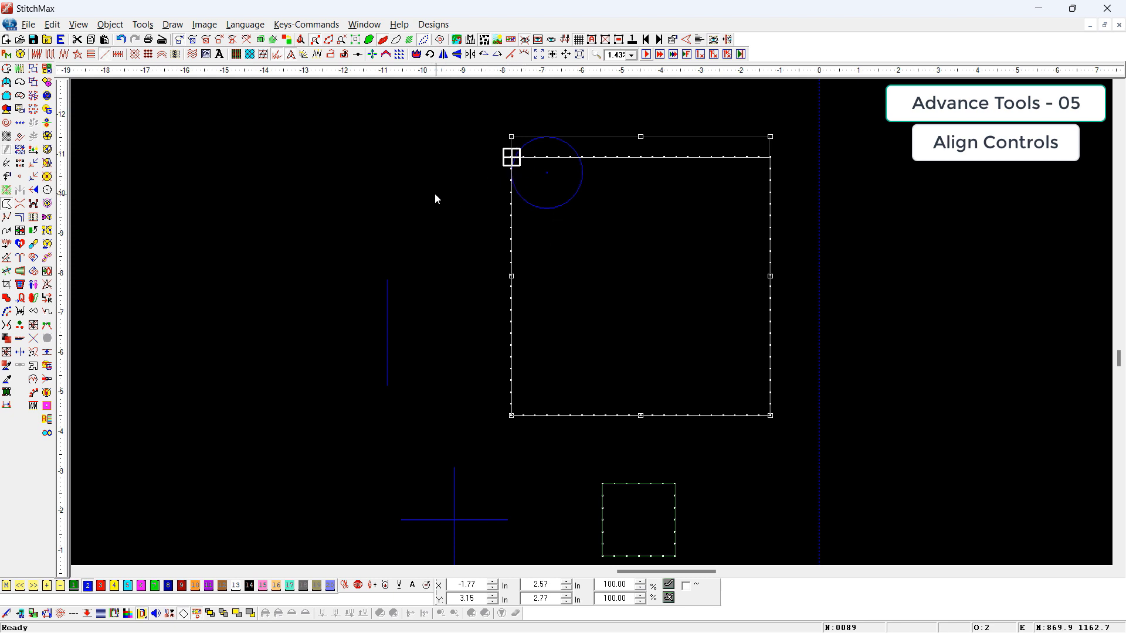
key(ctrl+z)
- Align the circle with the large square's right edge using the Right alignment, and undo it
click(407, 170)
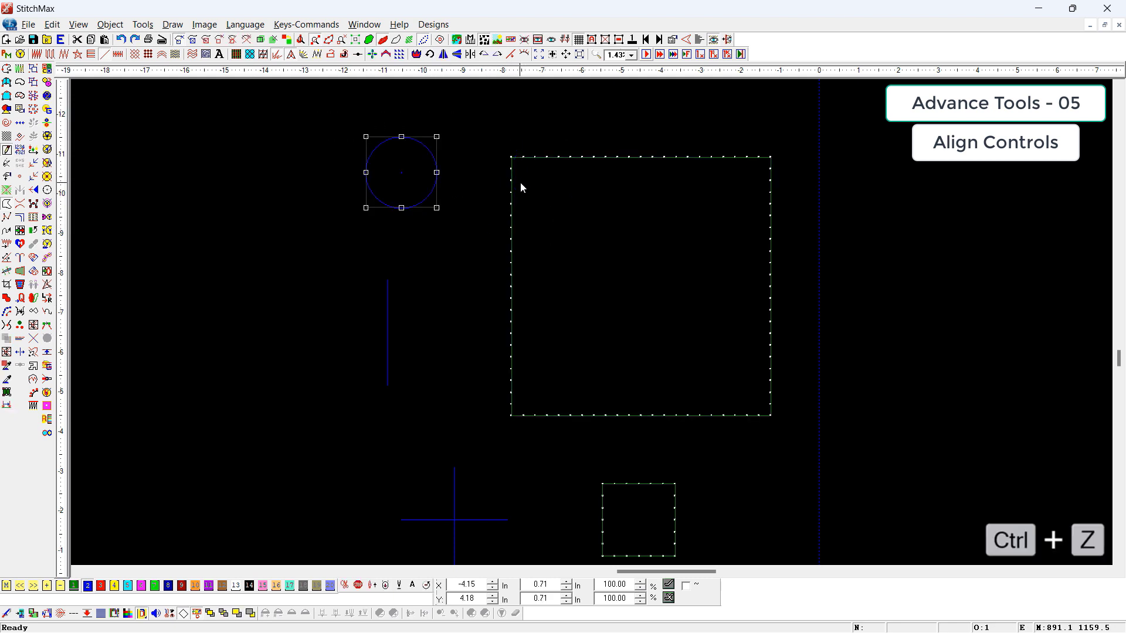
shift+click(512, 177)
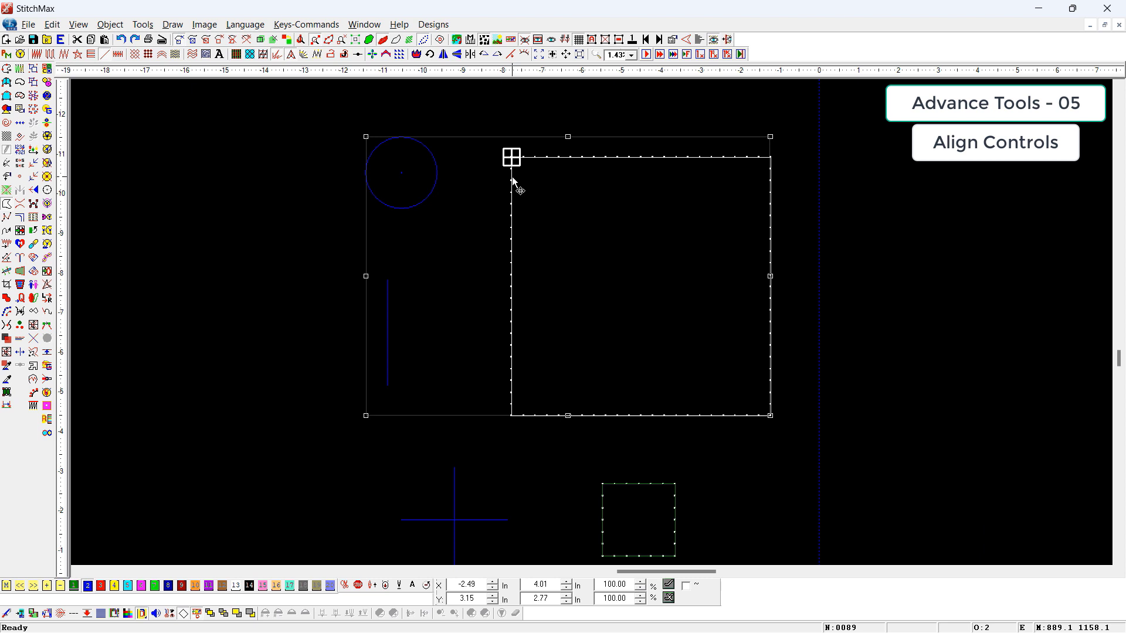
key(ctrl+shift+Right)
click(873, 192)
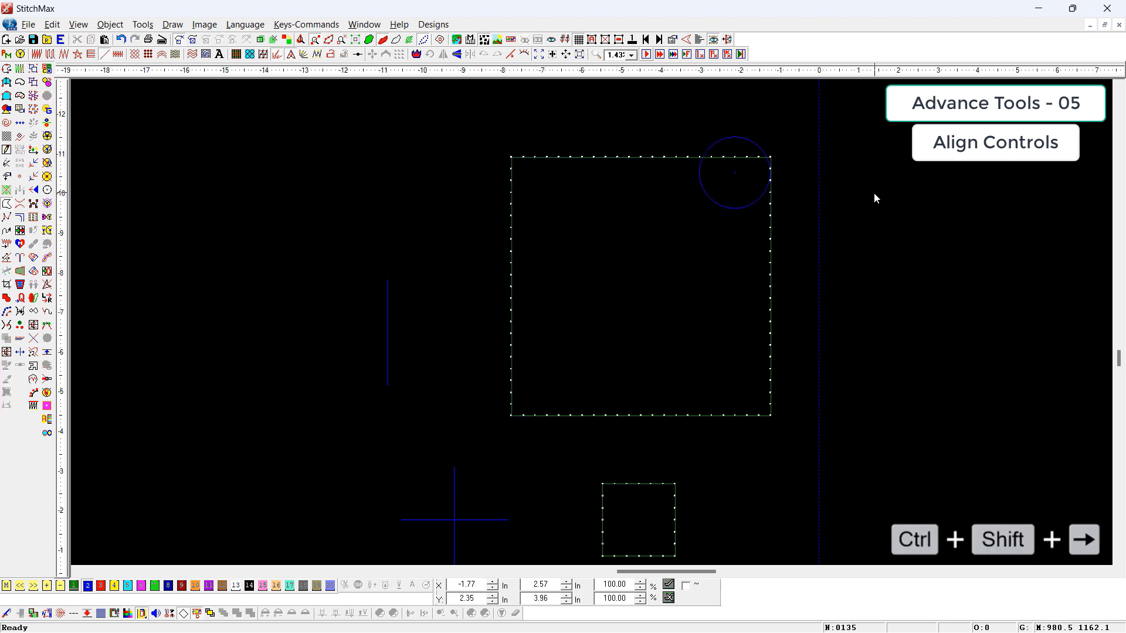
key(ctrl+z)
- Align the circle with the large square's bottom edge using the Bottom alignment
click(426, 154)
shift+click(516, 254)
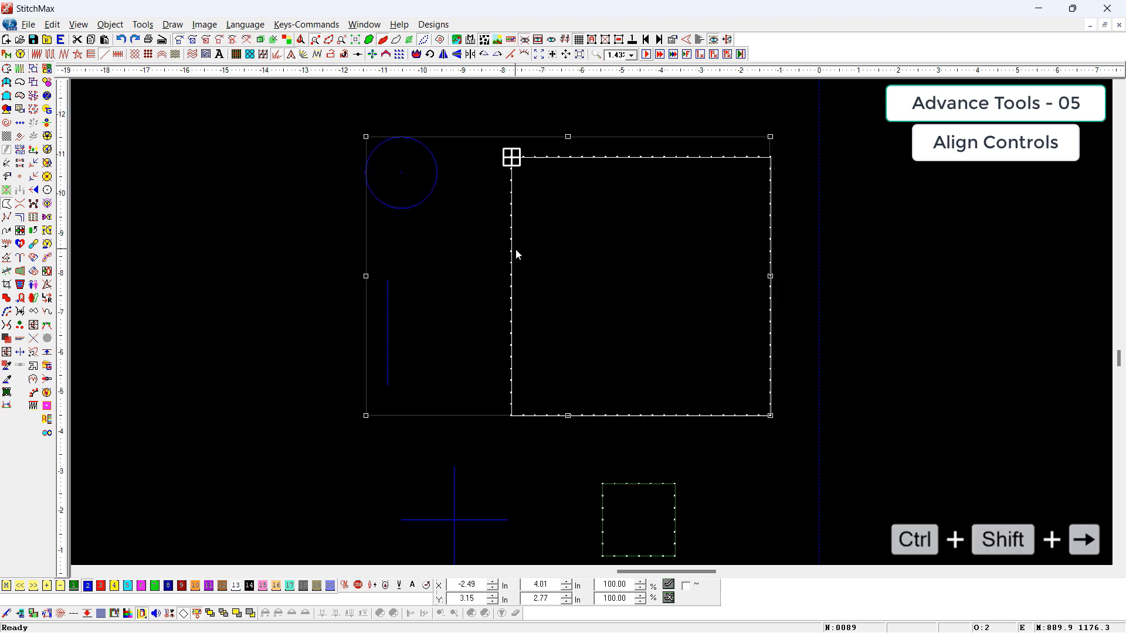
key(ctrl+shift+Down)
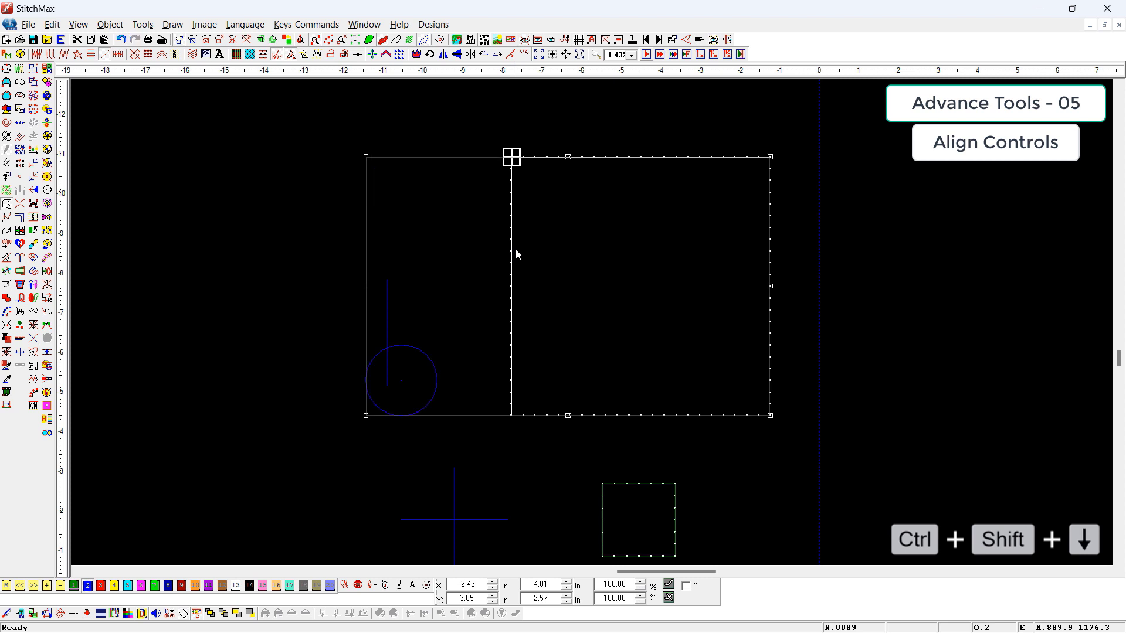
click(292, 387)
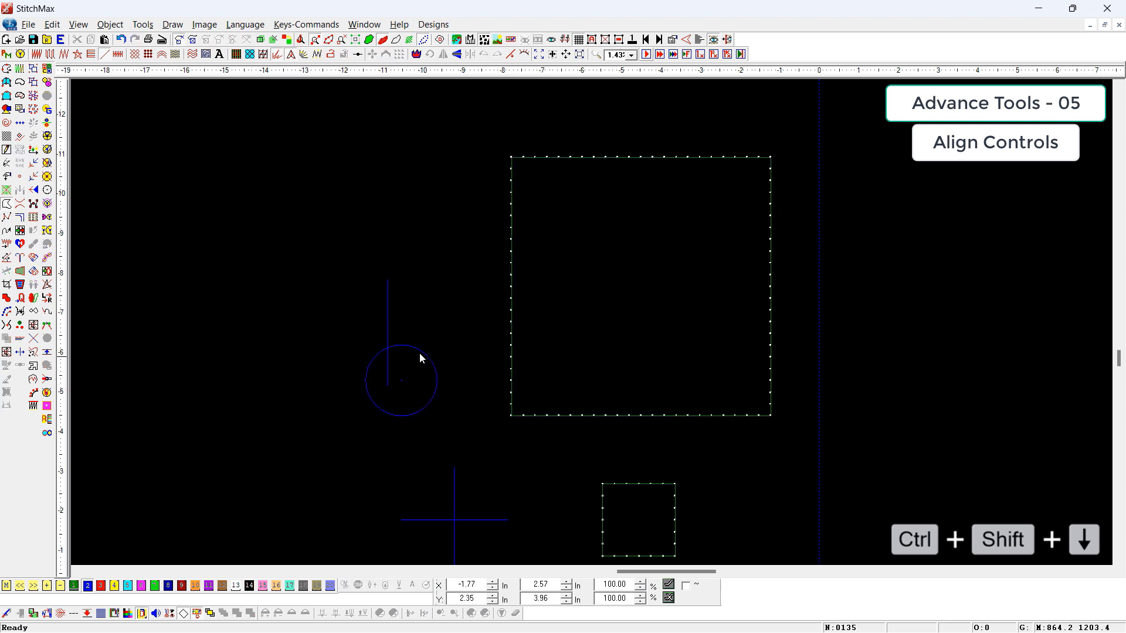
- Move the circle to about X -3.80, Y 2.21 in and align it with the large square's top edge
click(405, 371)
drag(406, 371, 448, 357)
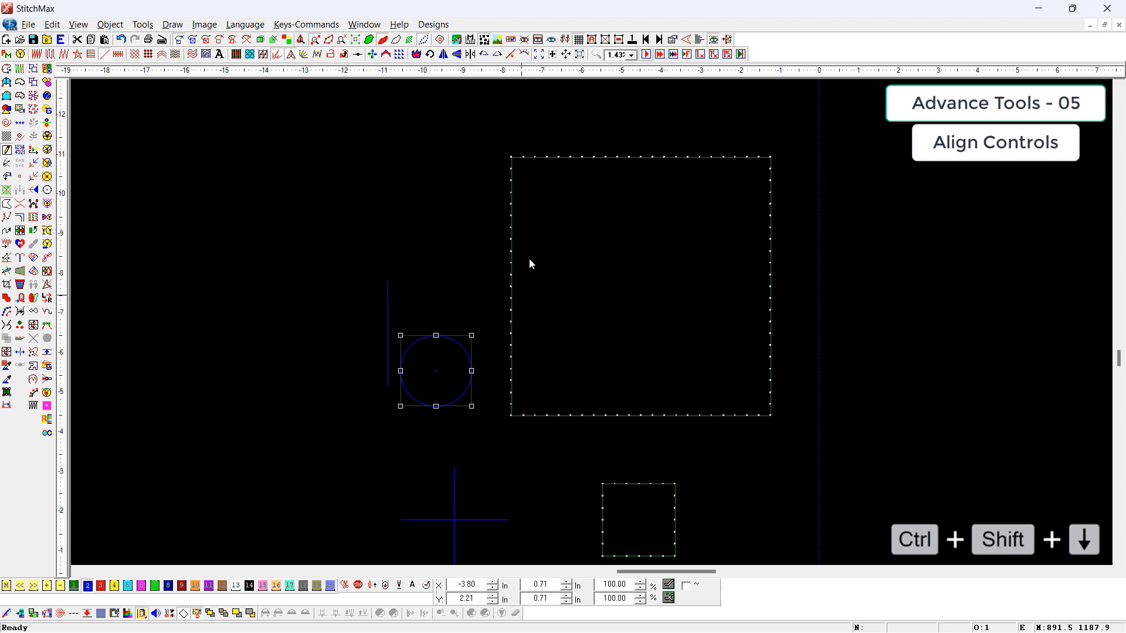
shift+click(514, 208)
key(ctrl+shift+Up)
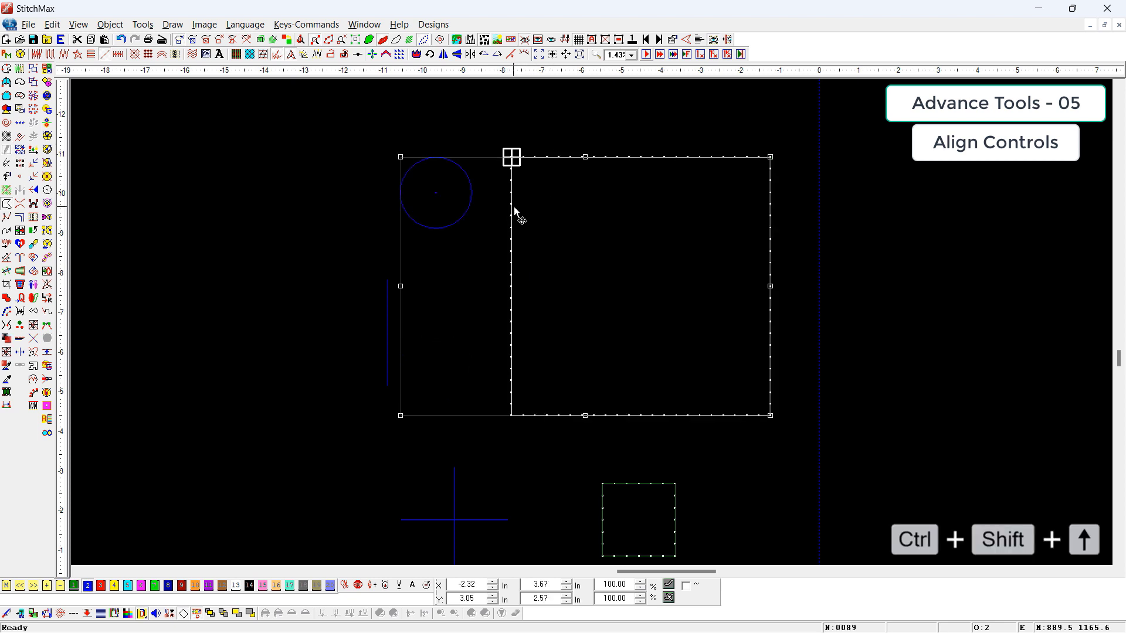
click(328, 207)
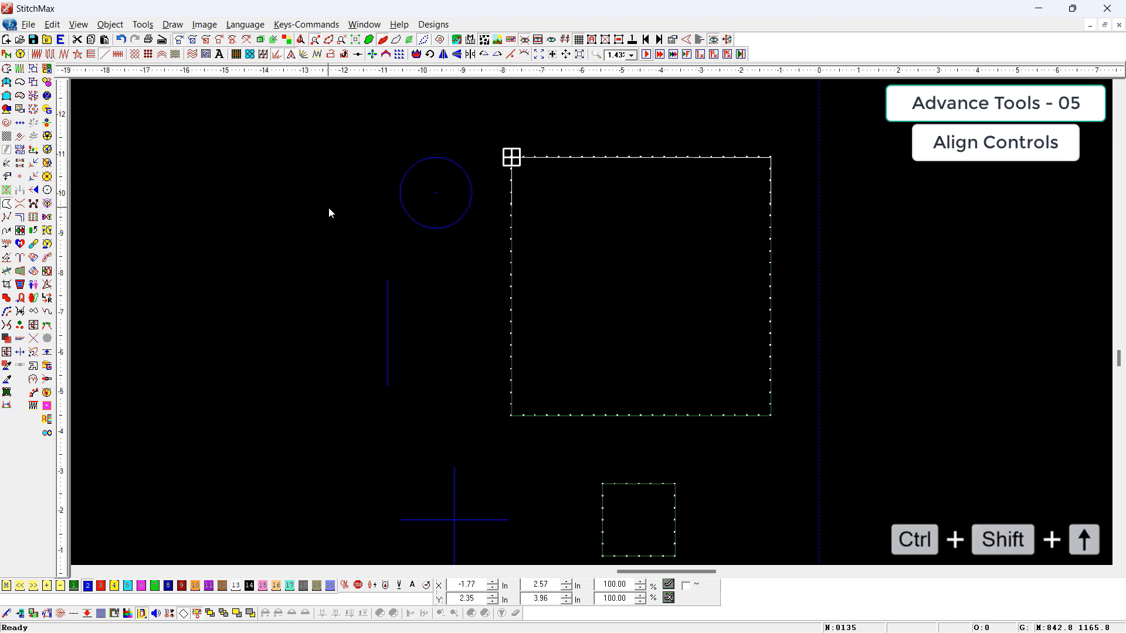
- Align the circle to the large square's vertical center using Vertical Center, and undo the alignment
click(449, 209)
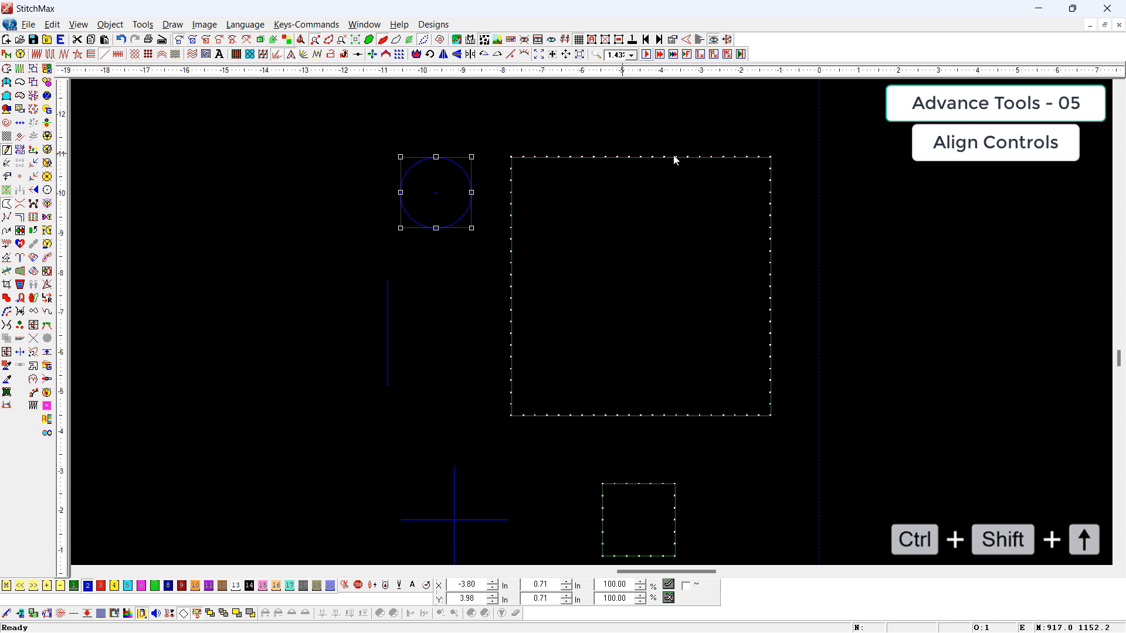
shift+click(638, 160)
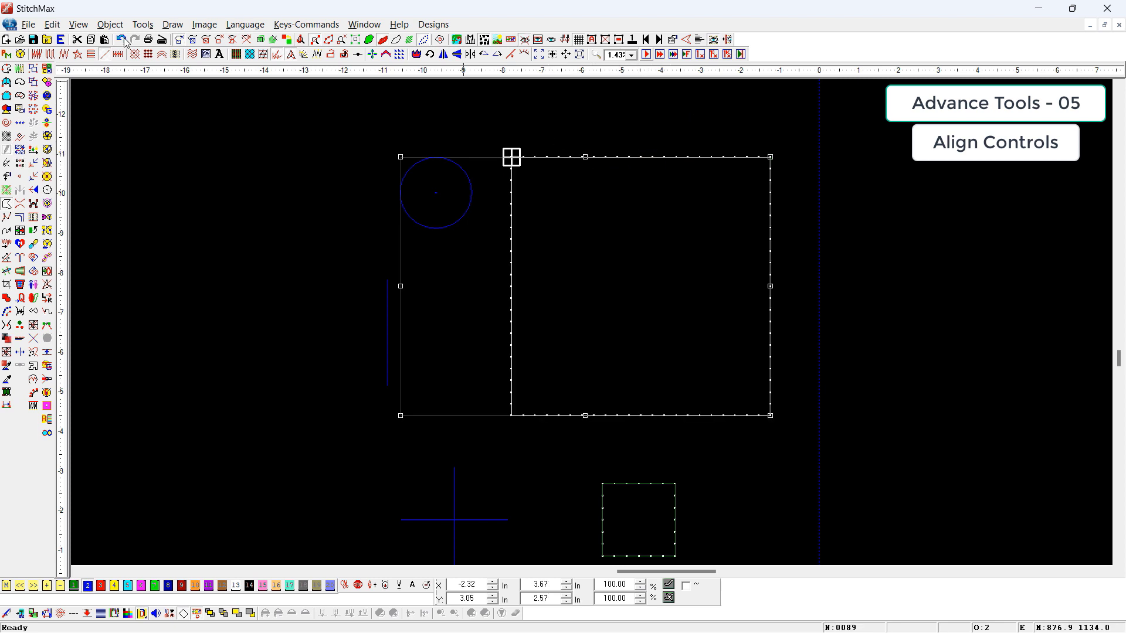
click(78, 24)
mouse_move(28, 24)
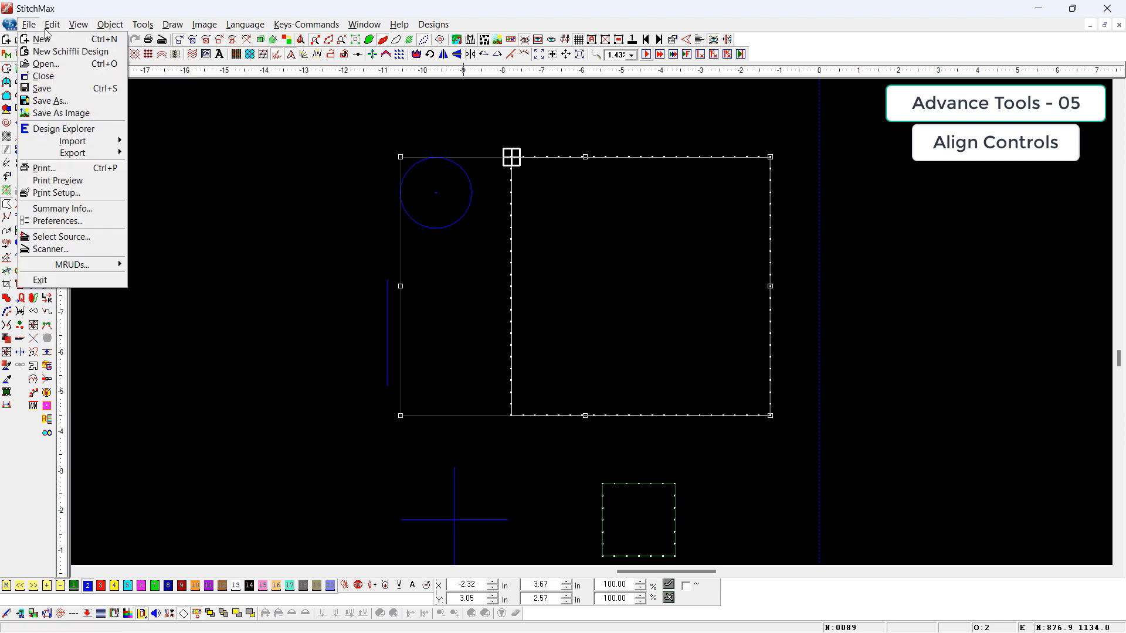
mouse_move(155, 305)
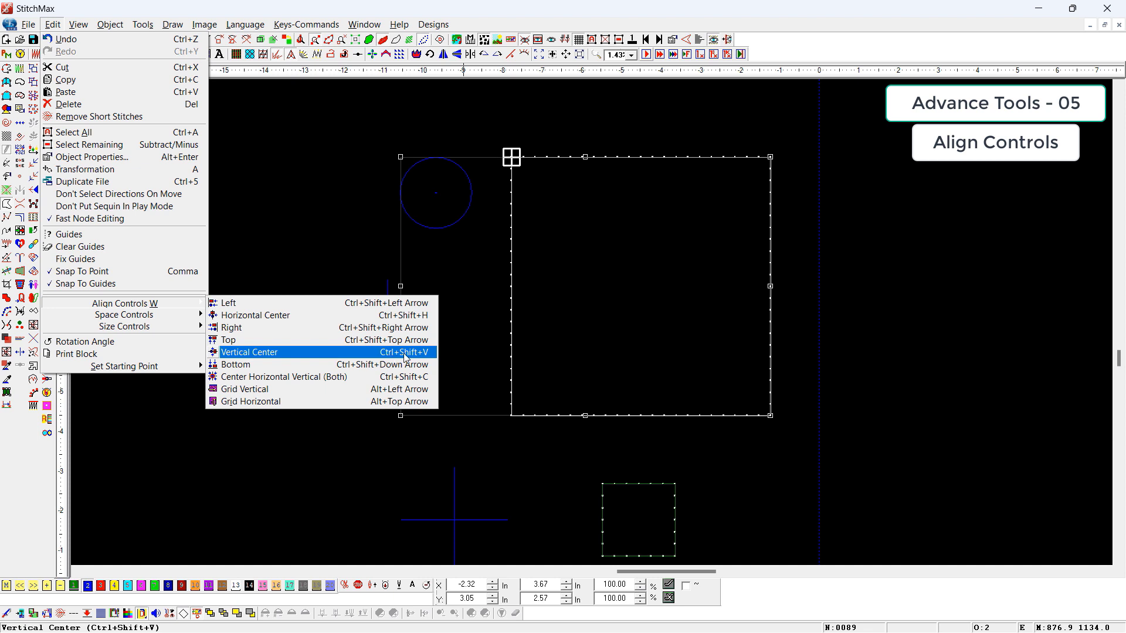
click(659, 11)
key(ctrl+shift+v)
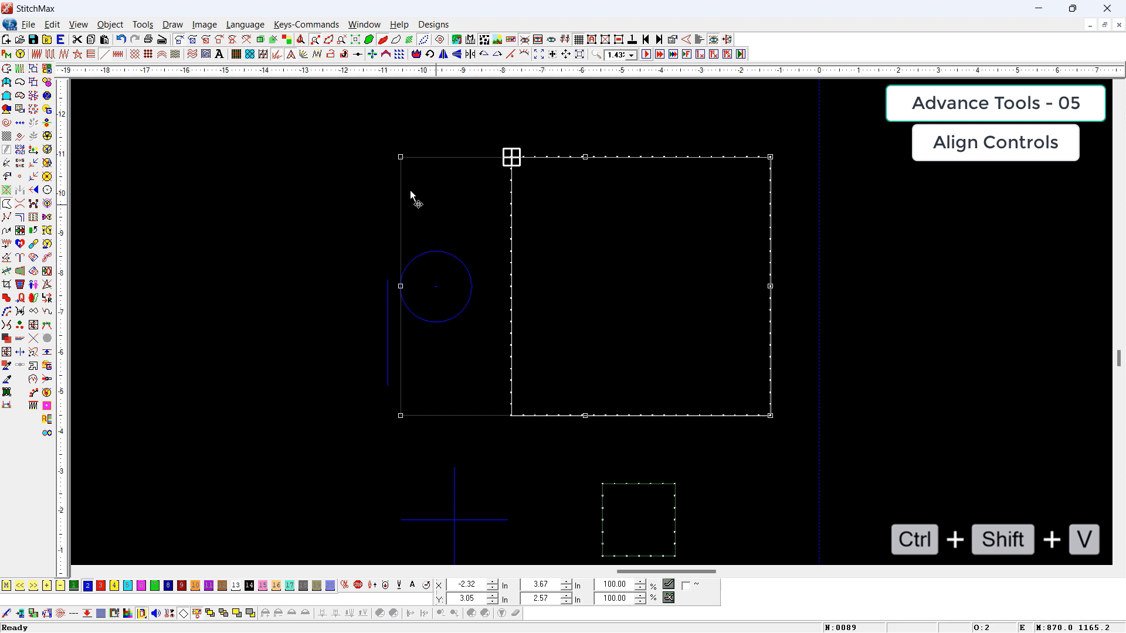
click(432, 147)
key(ctrl+z)
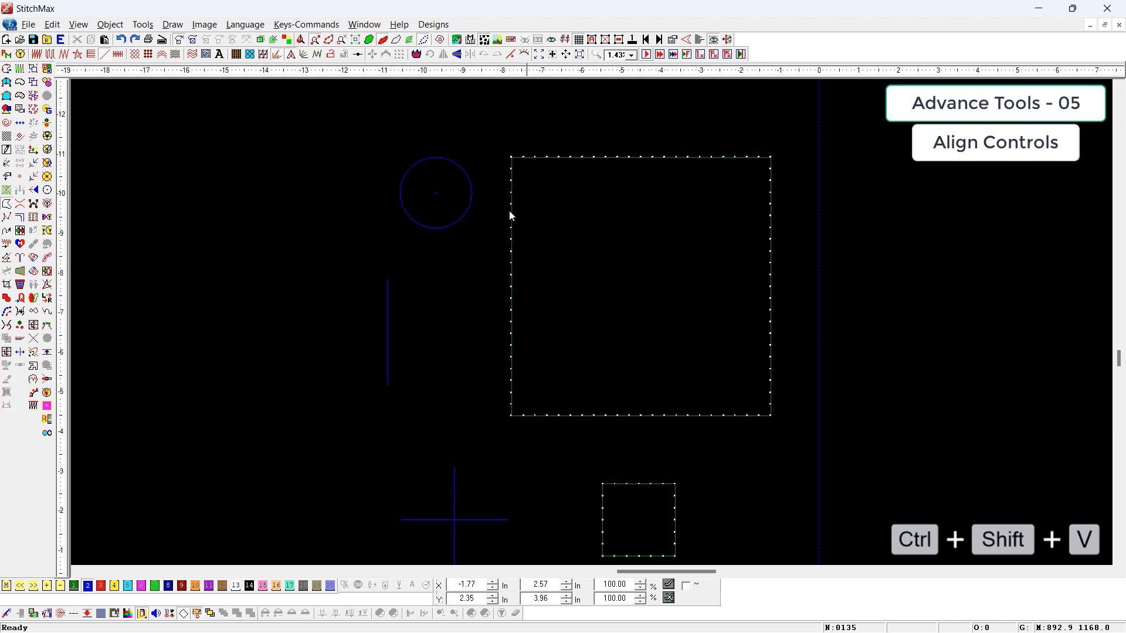
key(ctrl+z)
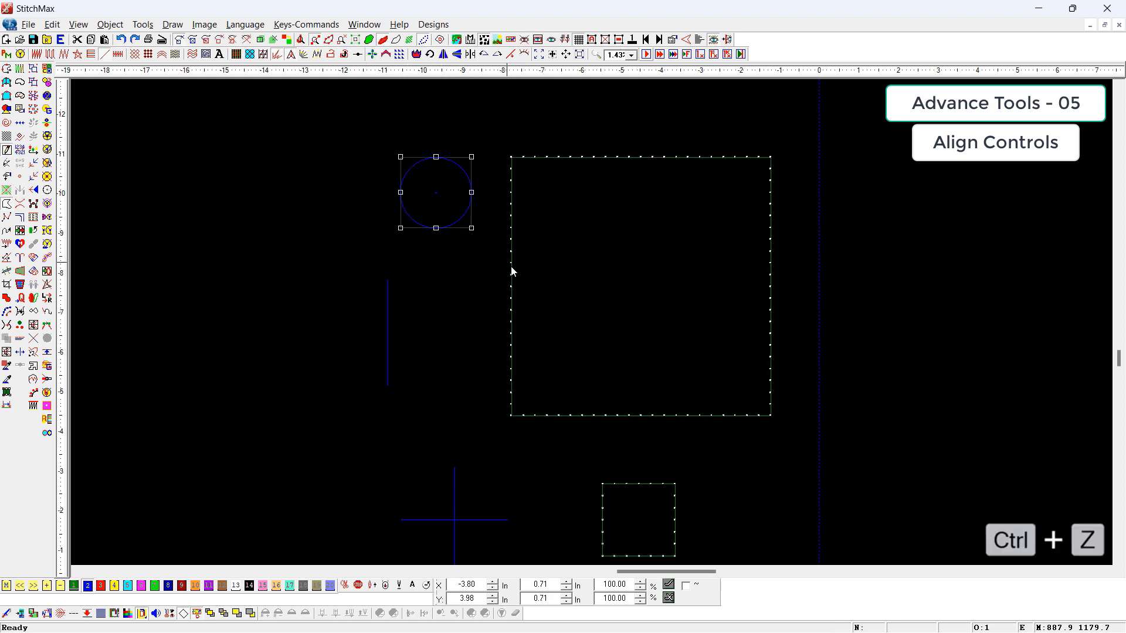
- Align the circle to the large square's horizontal center using Horizontal Center
key(ctrl+shift+h)
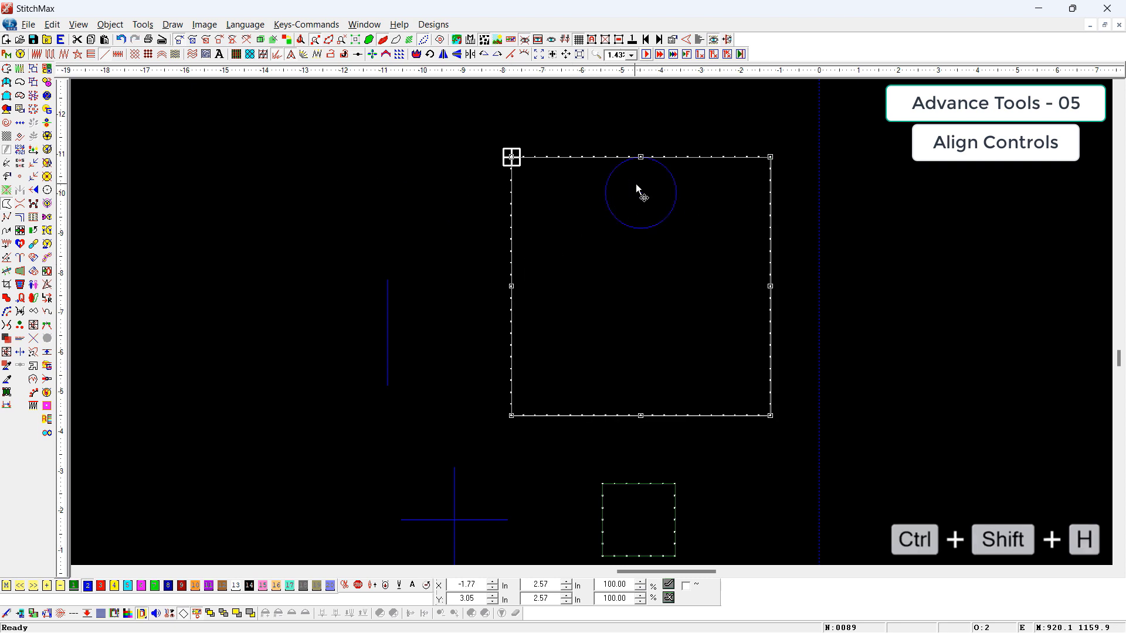
click(832, 230)
- Center the circle inside the large square both ways using Center Horizontal Vertical (Both)
drag(692, 144, 599, 252)
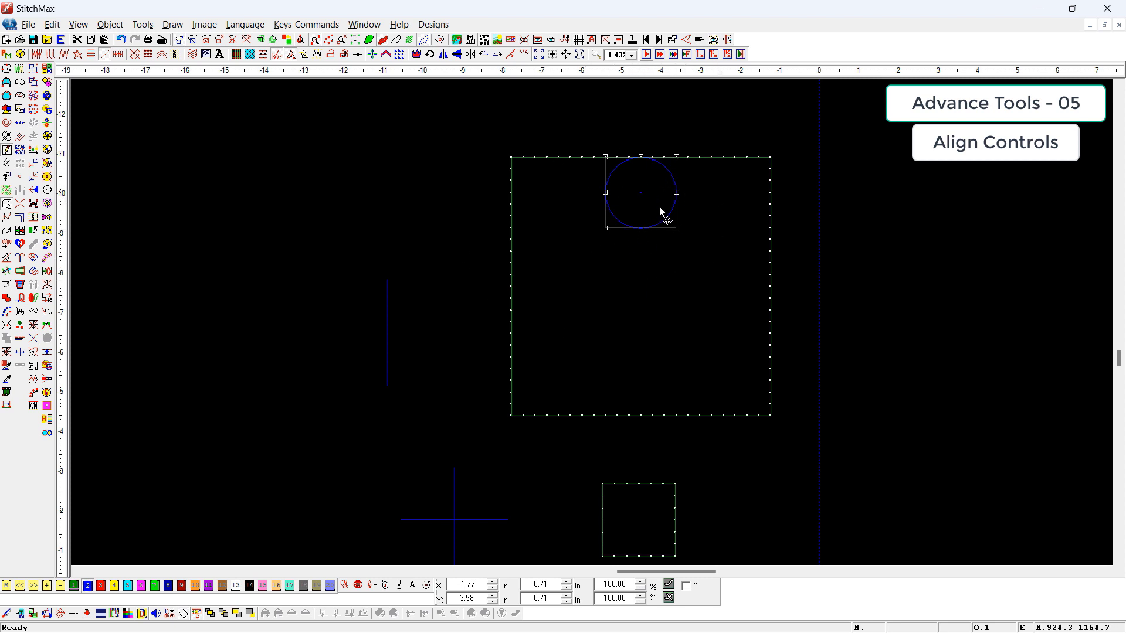
click(769, 245)
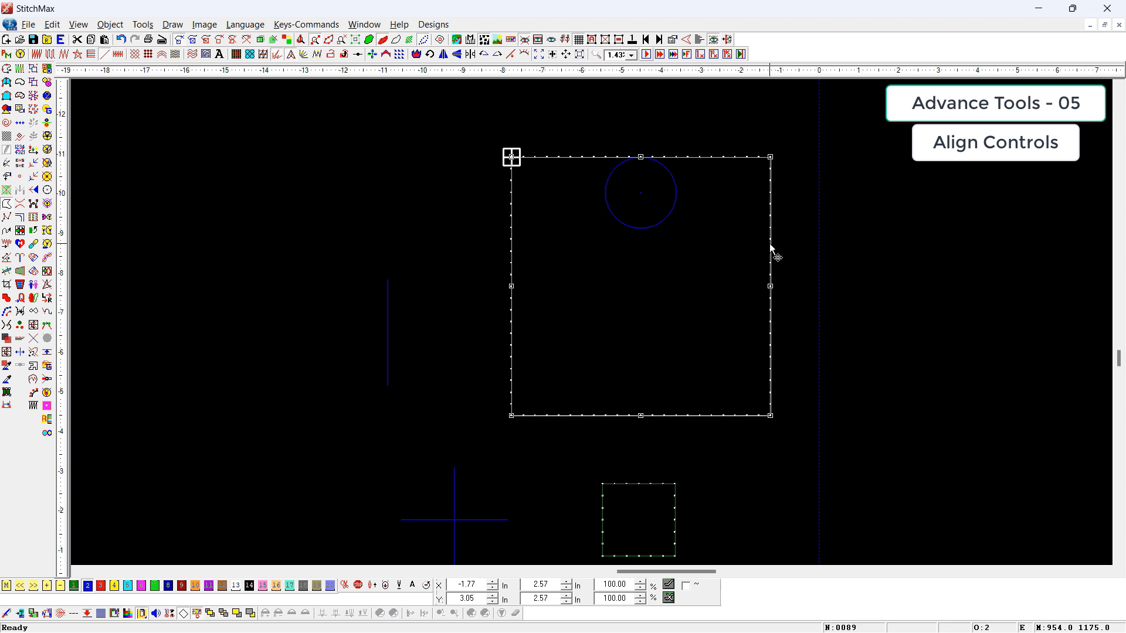
key(ctrl+shift+c)
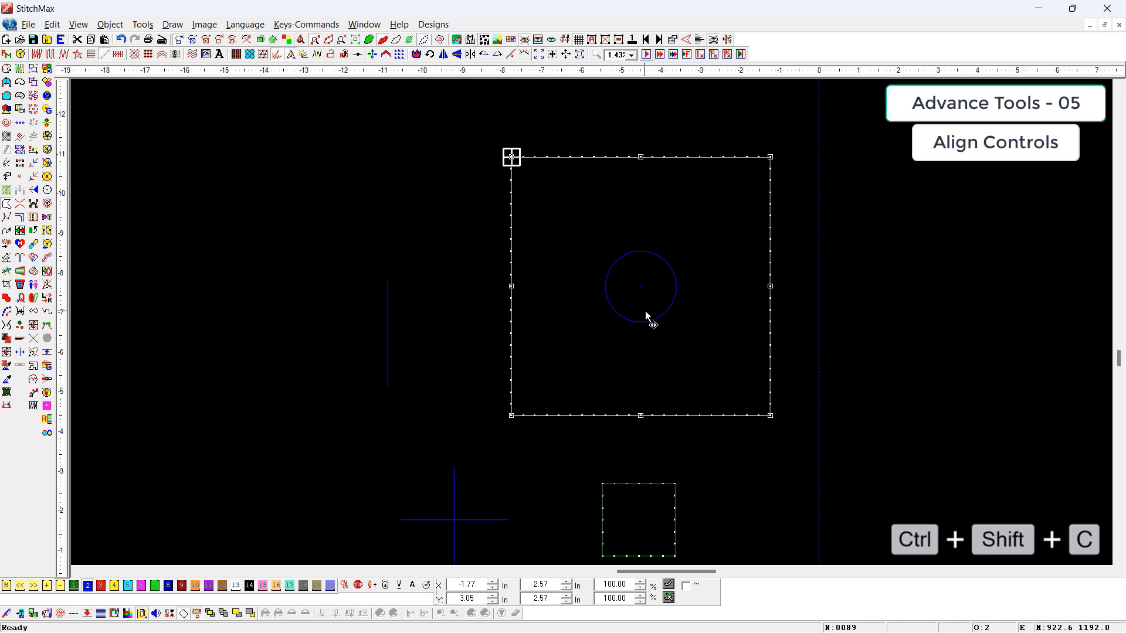
click(811, 327)
- Align the vertical line of the cross with the right end of the horizontal line
scroll(485, 488, down, 2)
drag(488, 379, 540, 481)
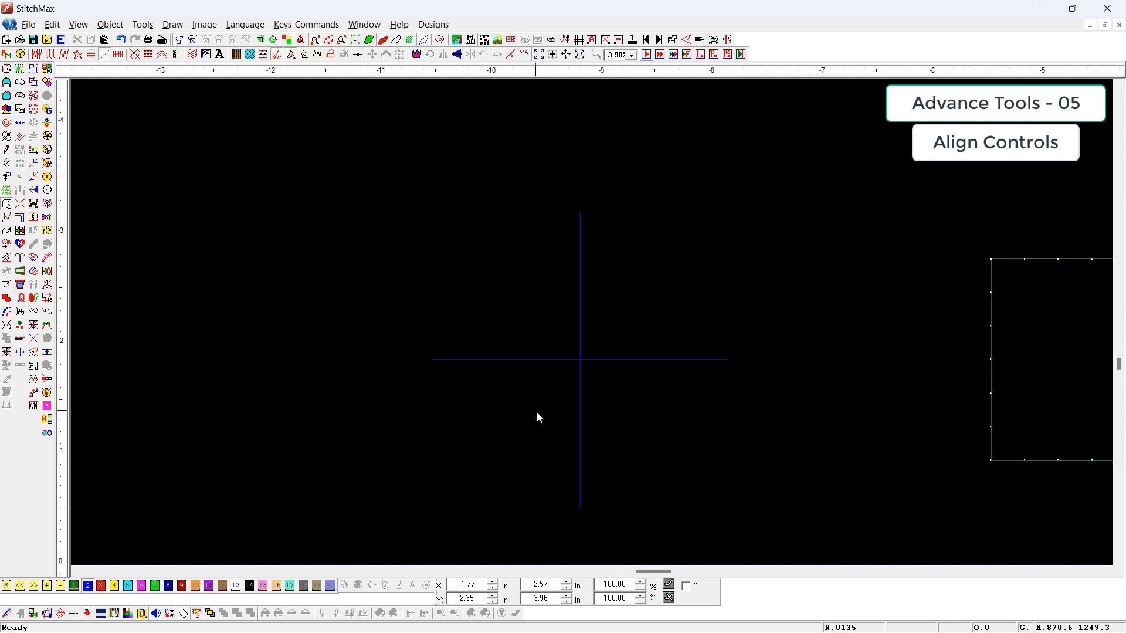
click(556, 413)
scroll(666, 445, down, 1)
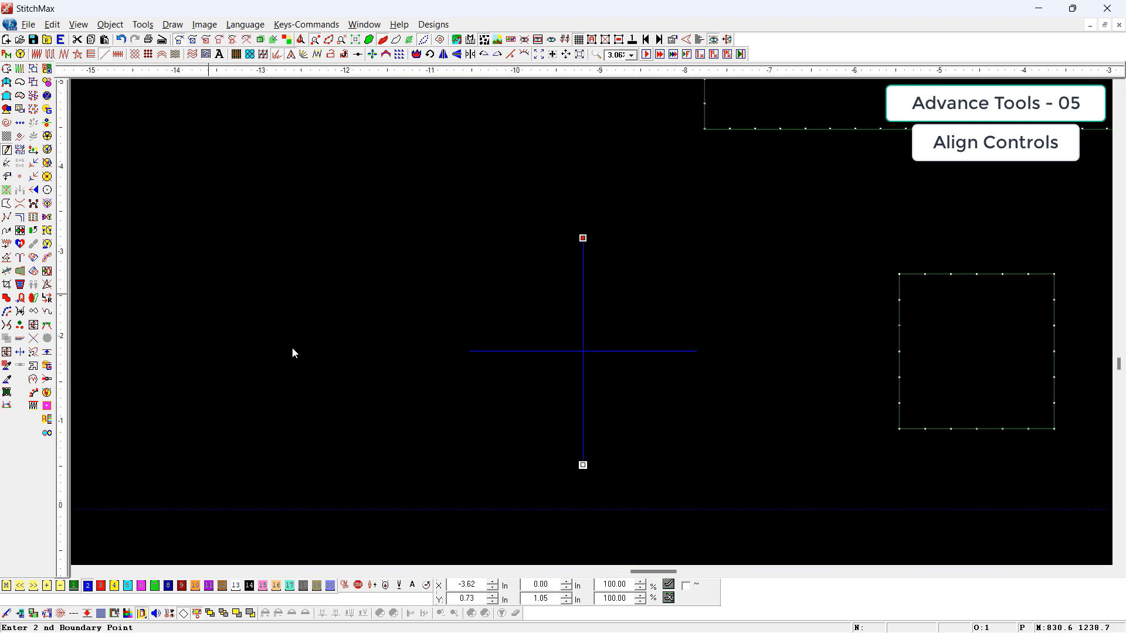
ctrl+click(550, 352)
click(561, 413)
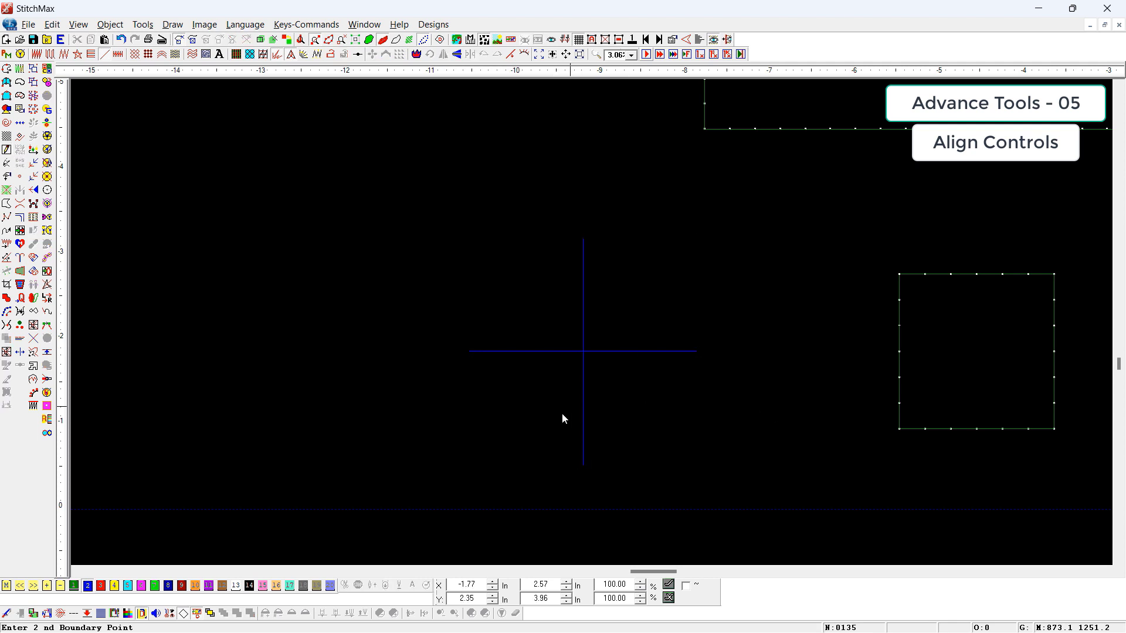
ctrl+click(514, 359)
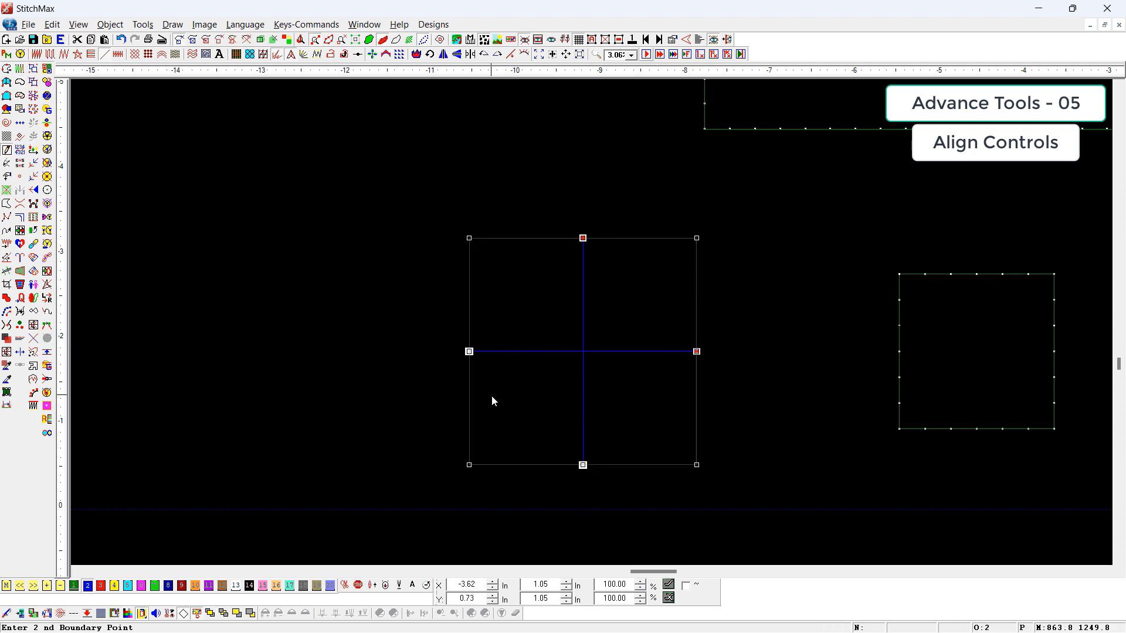
key(ctrl+shift+Right)
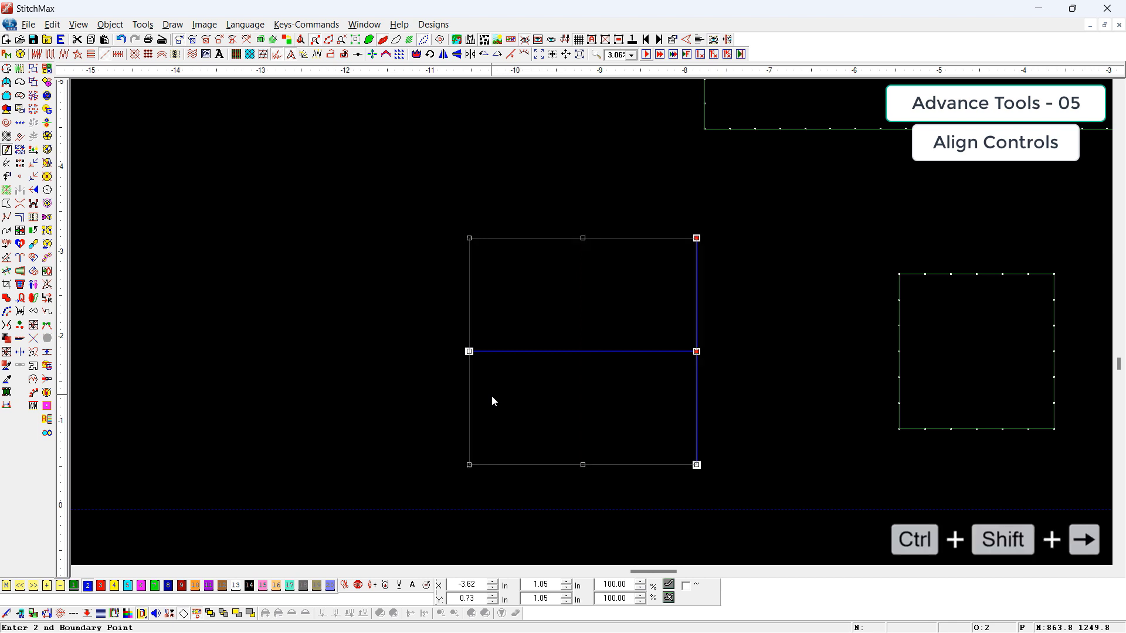
- Align the vertical line's top end with the horizontal line, realign it by its bottom end, and deselect both lines
key(ctrl+shift+Up)
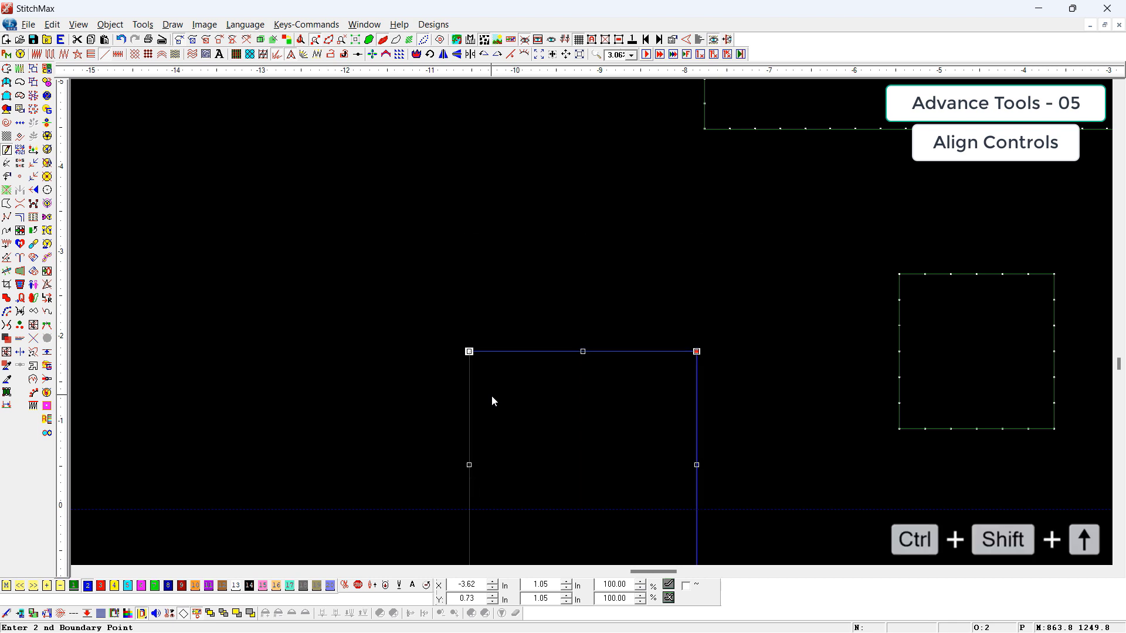
key(ctrl+shift+Down)
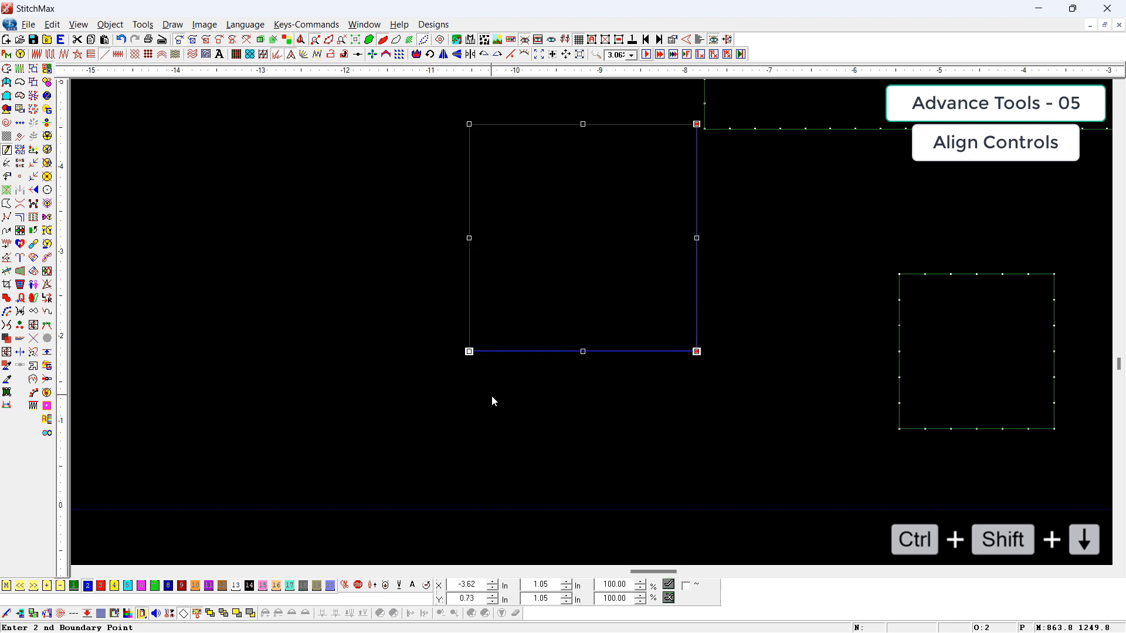
scroll(480, 396, down, 3)
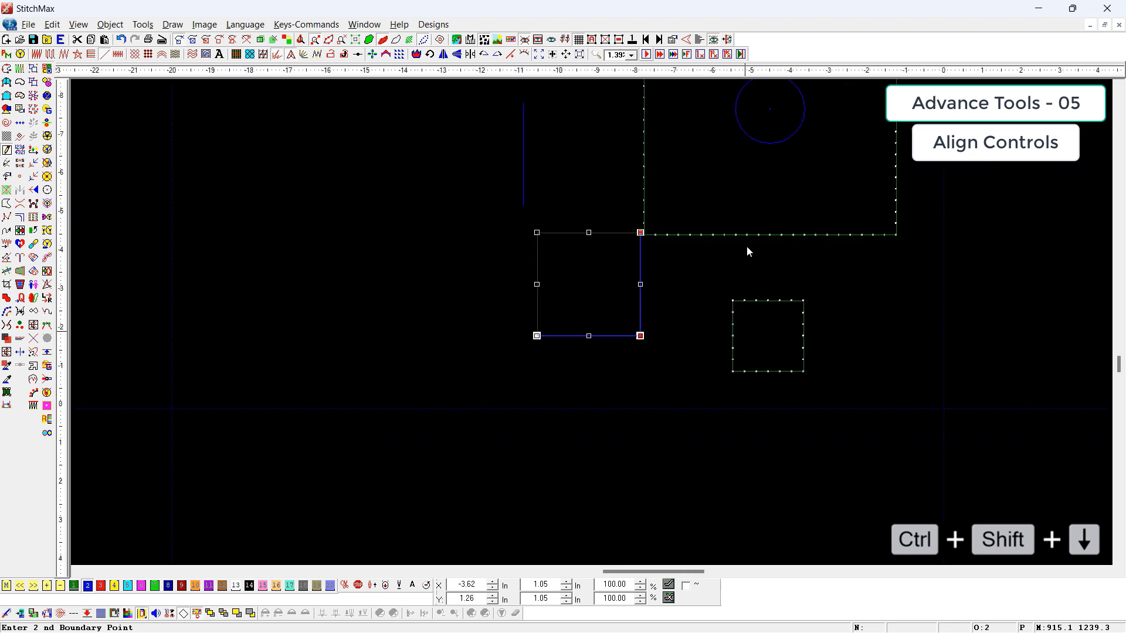
key(Escape)
scroll(610, 353, down, 2)
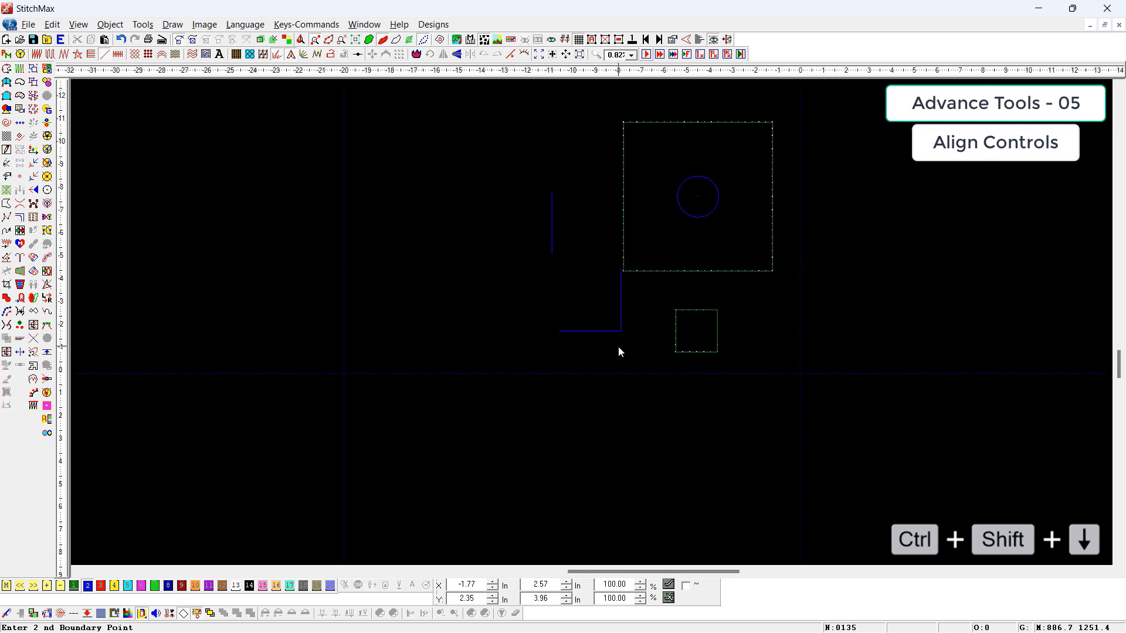
- Select and delete all the objects in the design
scroll(618, 347, down, 2)
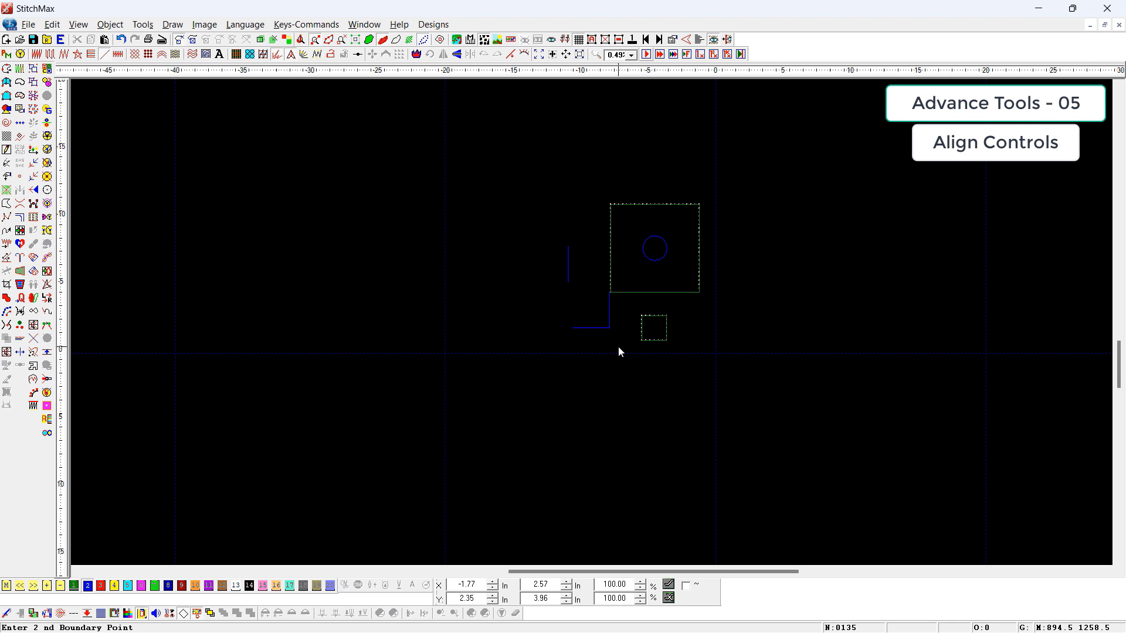
scroll(618, 345, down, 1)
key(f)
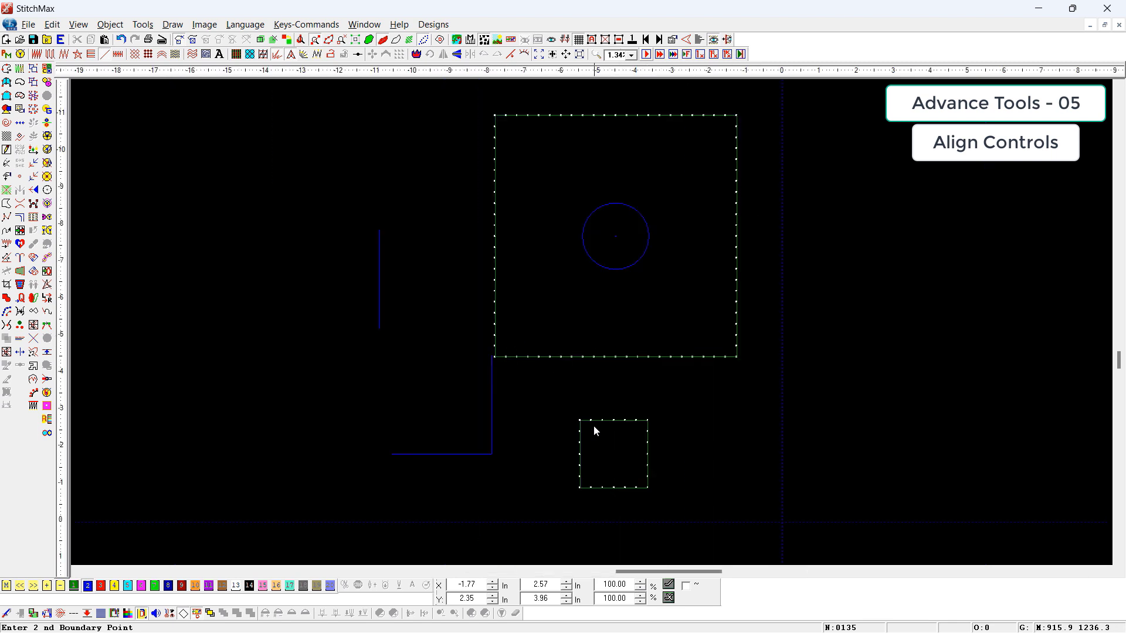
scroll(627, 392, down, 1)
key(ctrl+a)
key(Delete)
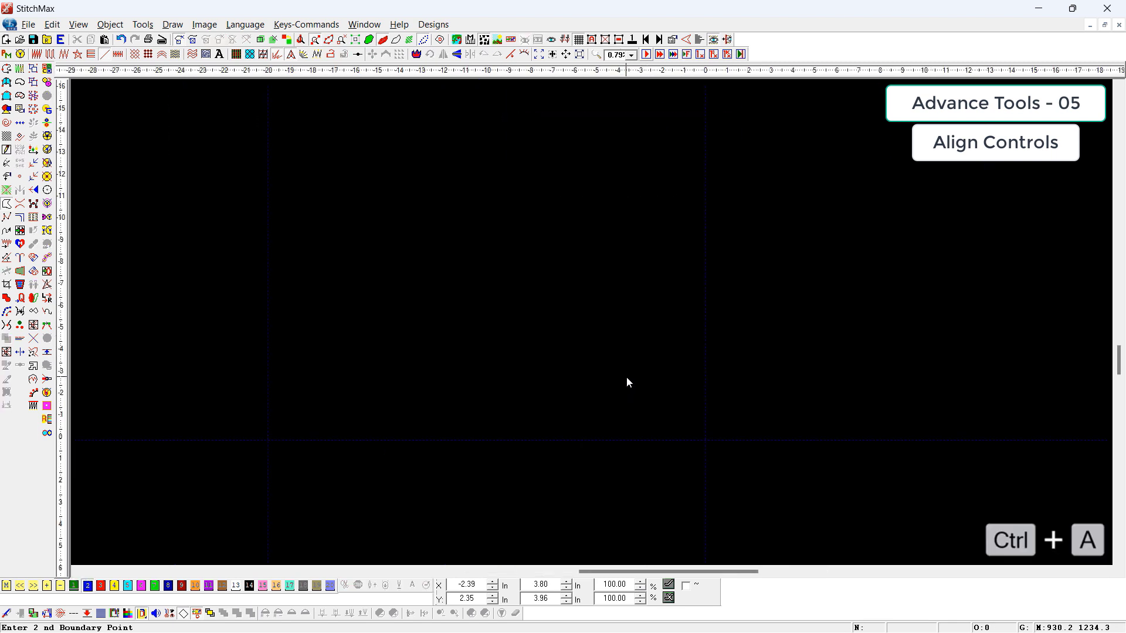
- Draw a closed, pointed leaf outline about 0.79 in wide and 1.34 in tall near the origin
key(F6)
click(616, 424)
click(594, 399)
click(613, 350)
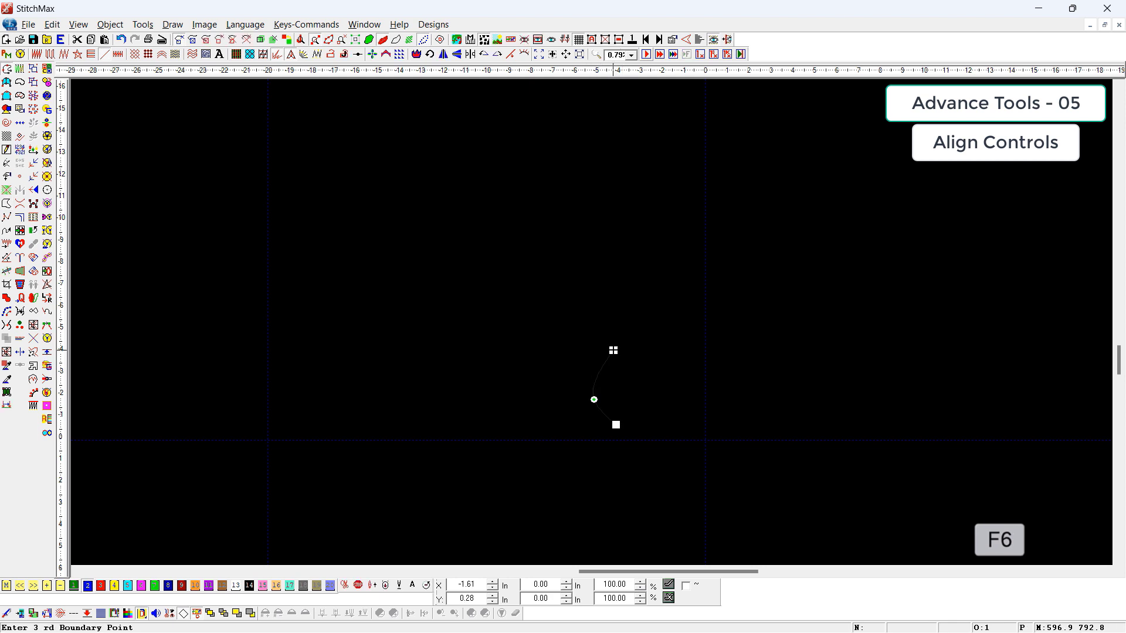
right_click(635, 396)
click(616, 425)
scroll(616, 425, down, 1)
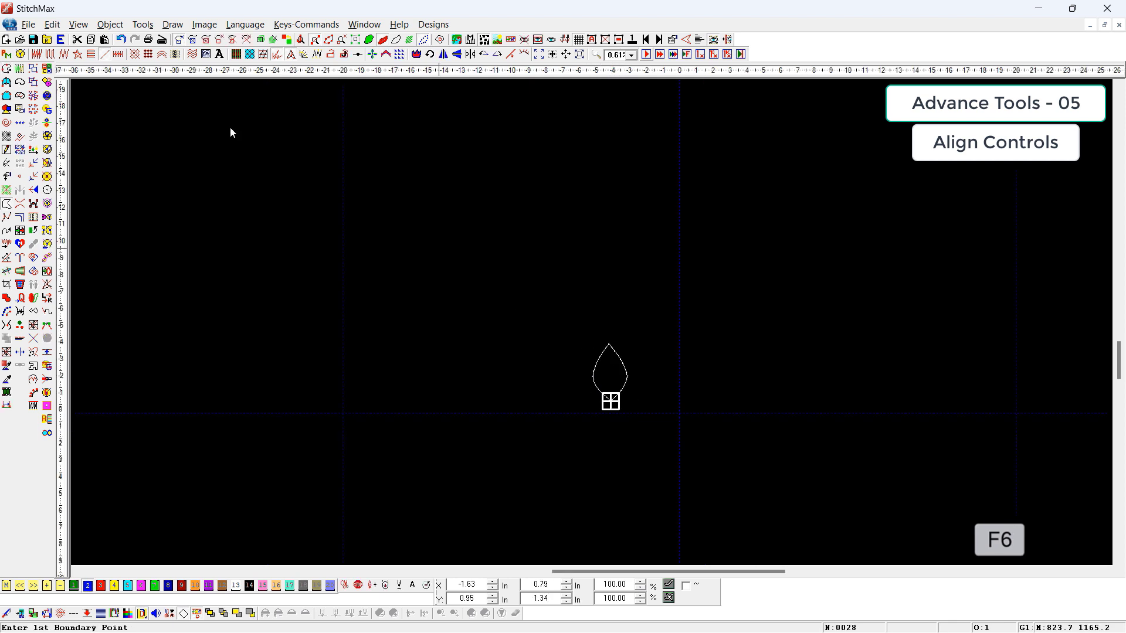
- Apply a stitch fill to the leaf and scale it down proportionally to about 0.48 by 0.82 in
click(36, 54)
key(z)
drag(560, 300, 630, 416)
drag(691, 276, 647, 346)
scroll(640, 415, down, 1)
- Place copies of the leaf to its left to make a row of six leaves with uneven gaps
drag(619, 397, 134, 385)
scroll(149, 410, down, 1)
key(z)
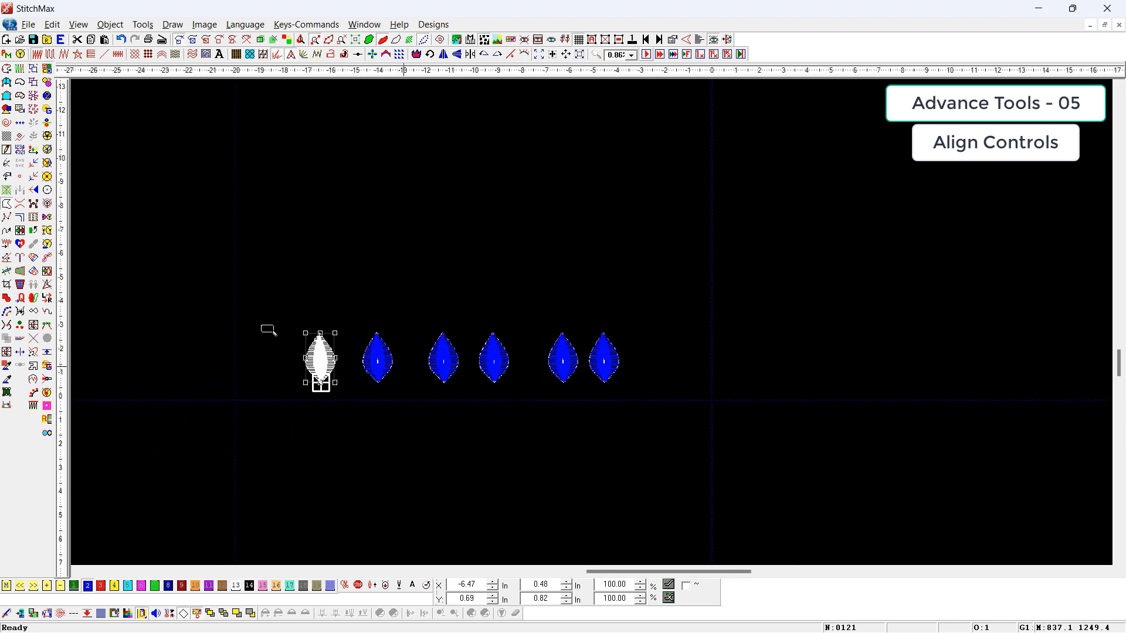
drag(241, 258, 735, 550)
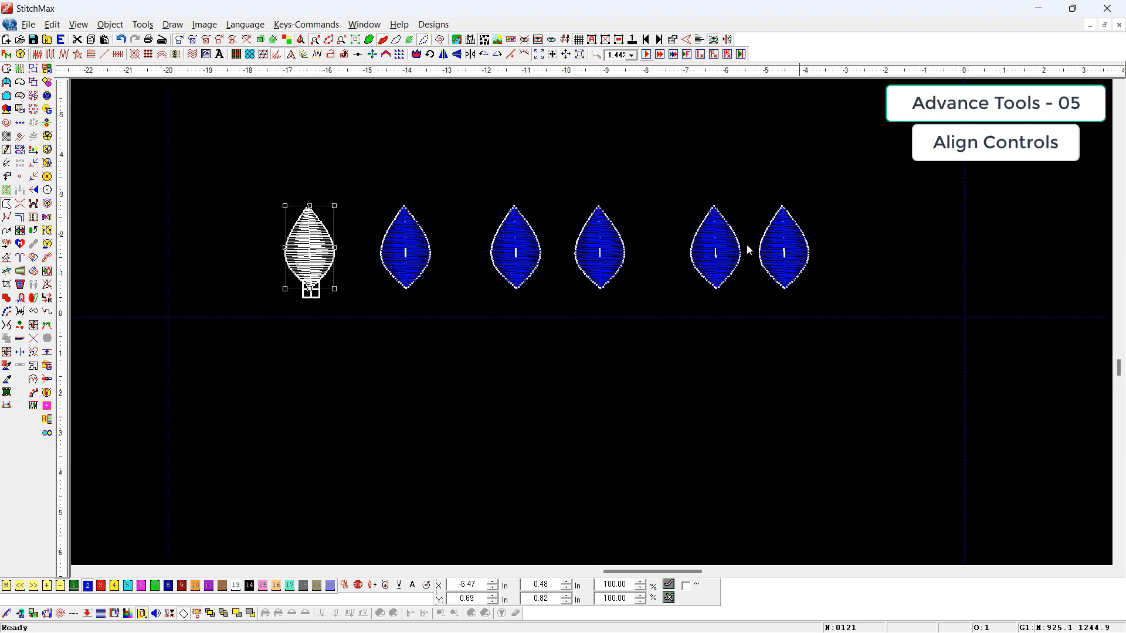
scroll(598, 273, down, 1)
- Select all six leaves and look at the Space Controls options Left To Right and Top To Bottom
drag(350, 194, 955, 413)
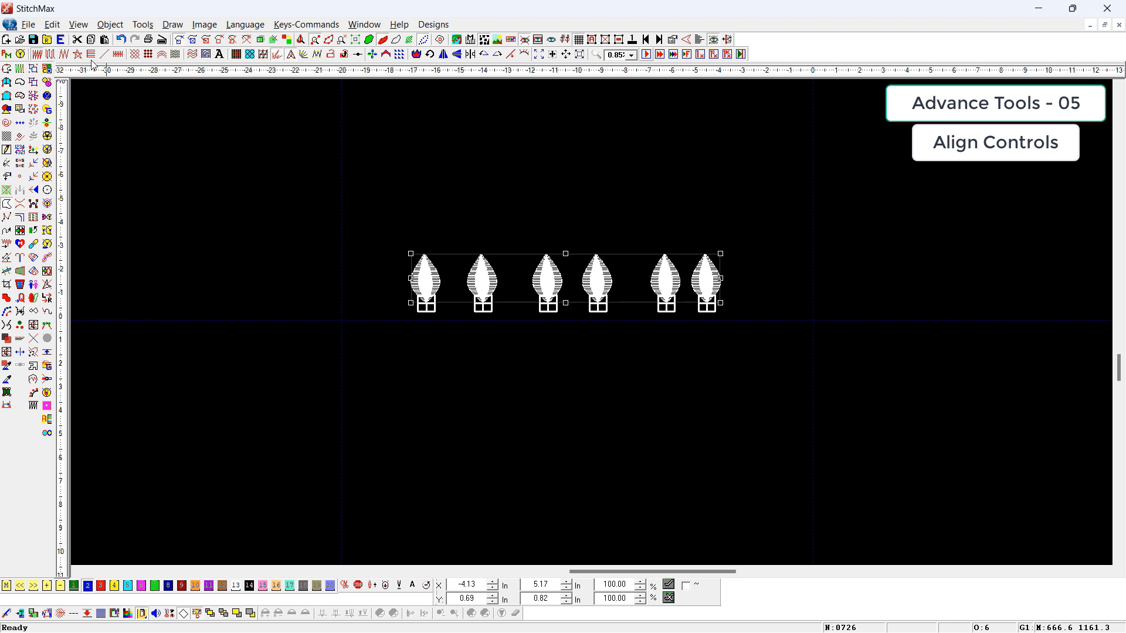
click(59, 25)
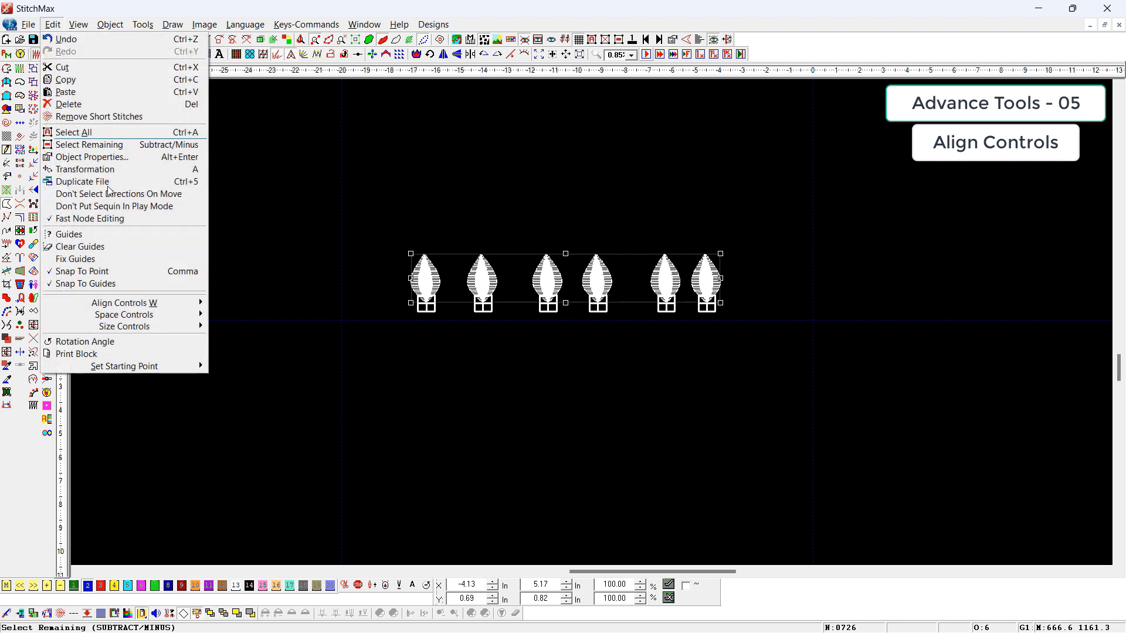
mouse_move(120, 318)
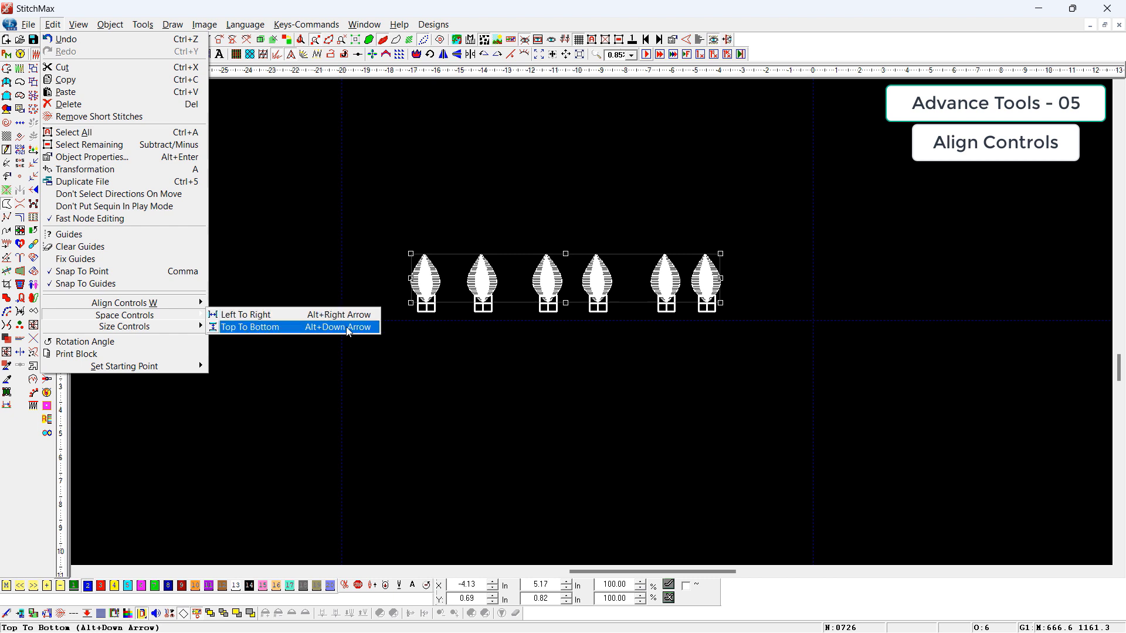
click(581, 395)
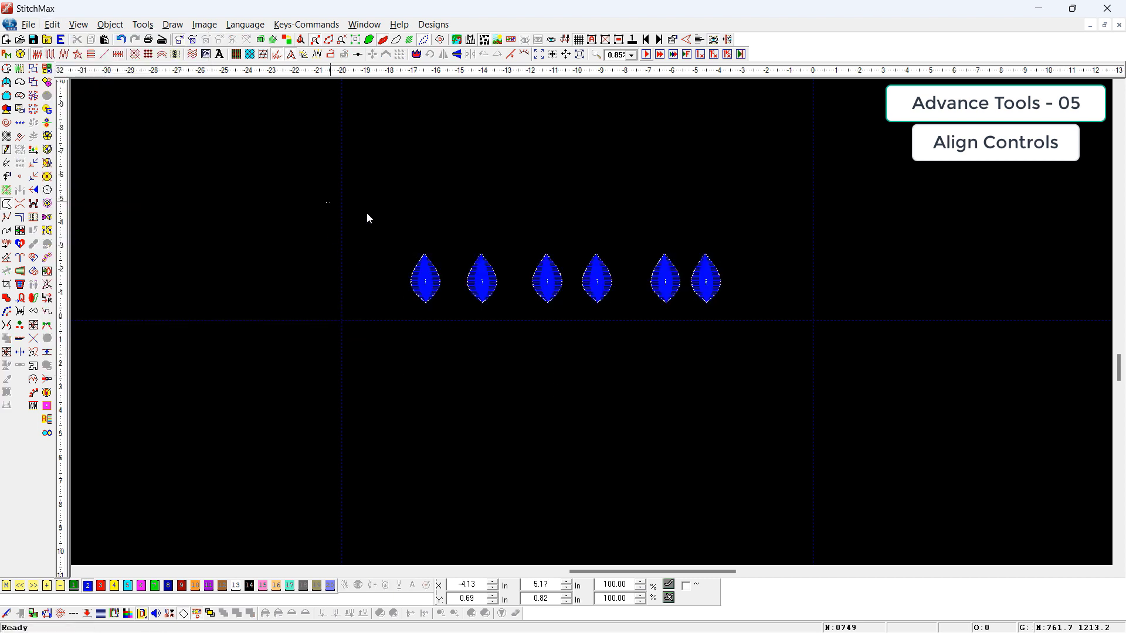
- Space the six leaves evenly with Left To Right, and undo the spacing
drag(367, 213, 947, 384)
key(alt+Right)
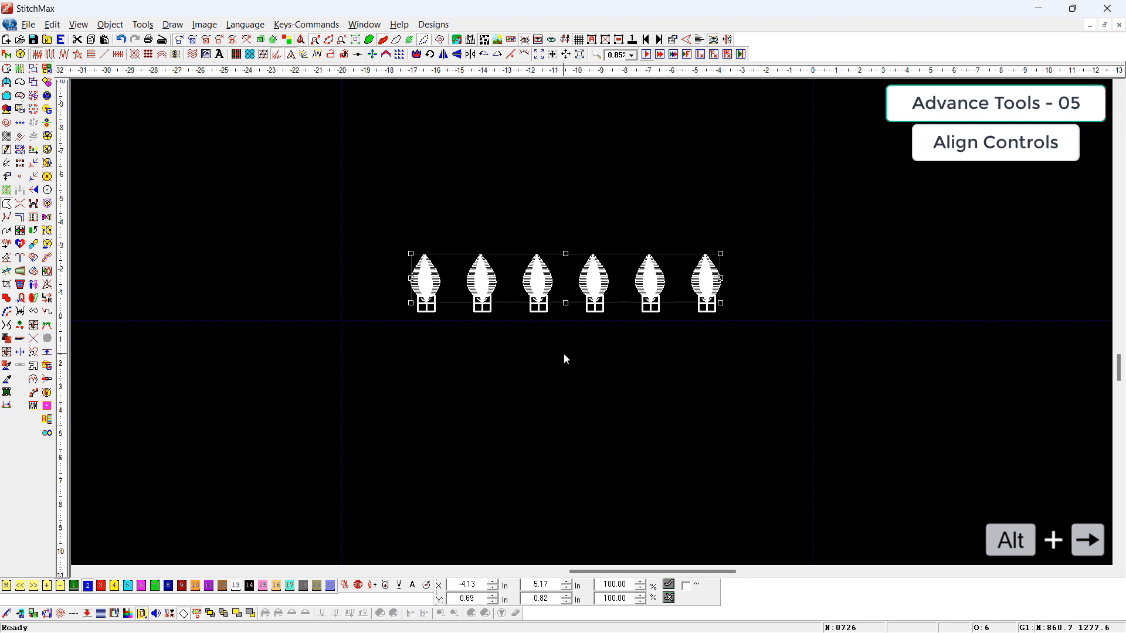
key(ctrl+z)
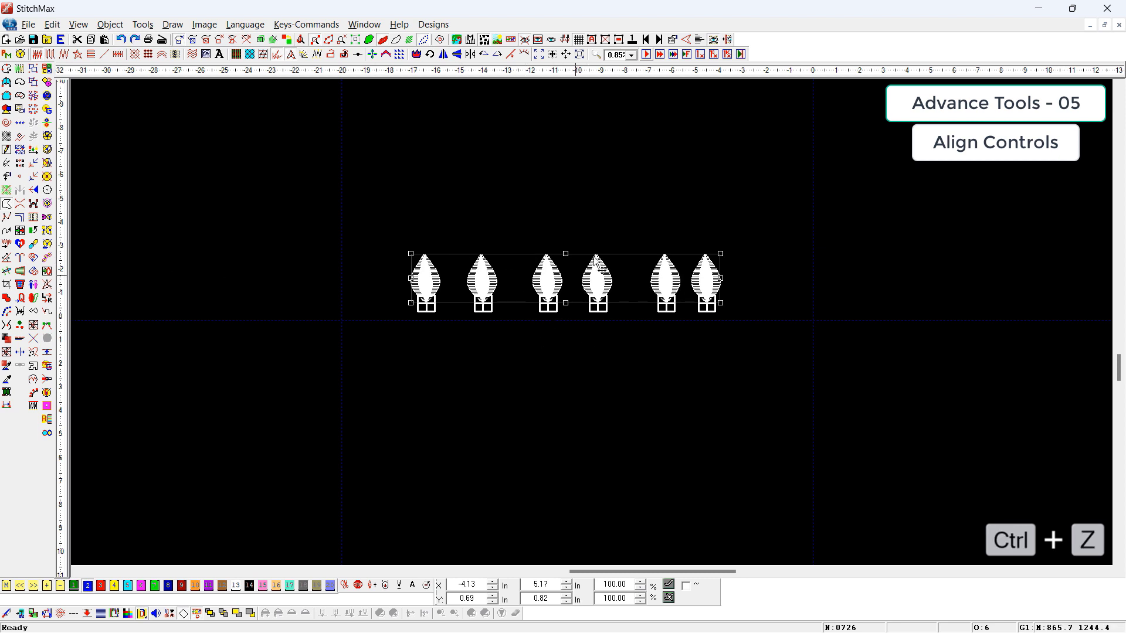
- Rotate the row of leaves into a vertical column and space them evenly with Top To Bottom
click(483, 54)
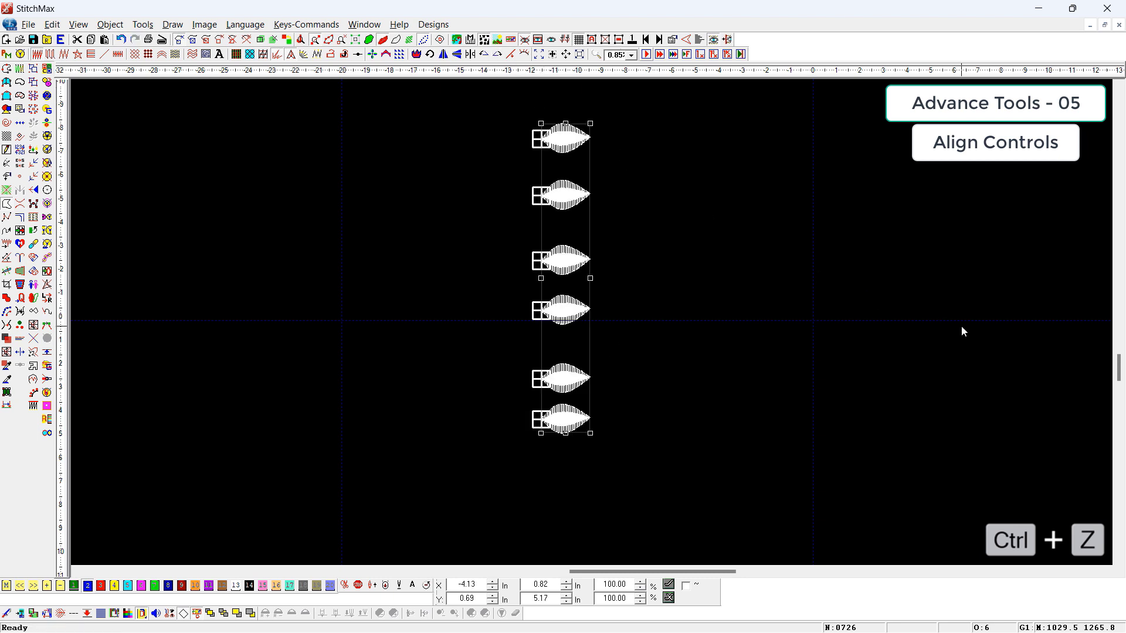
key(alt+Down)
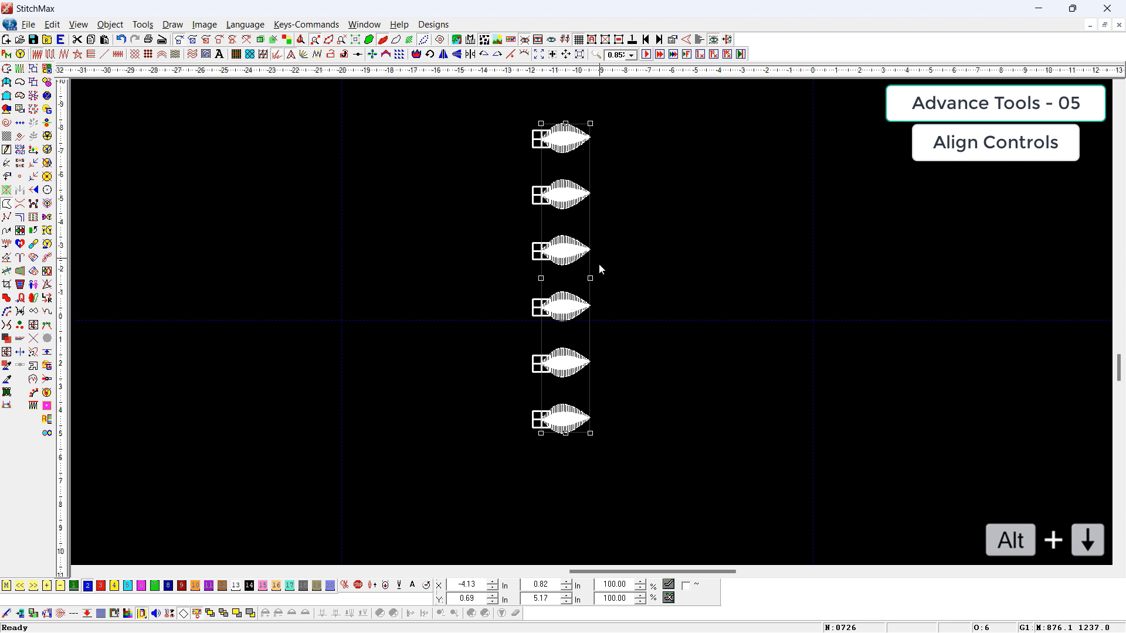
scroll(599, 265, down, 1)
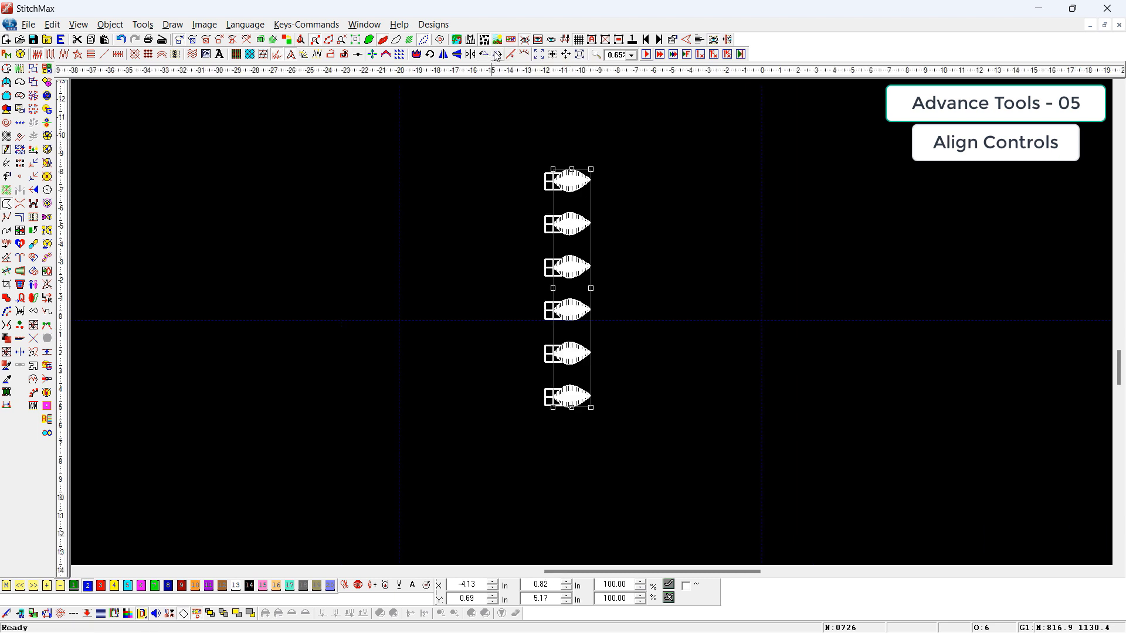
- Undo the vertical spacing, turn the leaves into a descending diagonal row, and move them to about X -4.26, Y 3.55 in
key(ctrl+z)
drag(592, 372, 586, 247)
scroll(616, 243, up, 3)
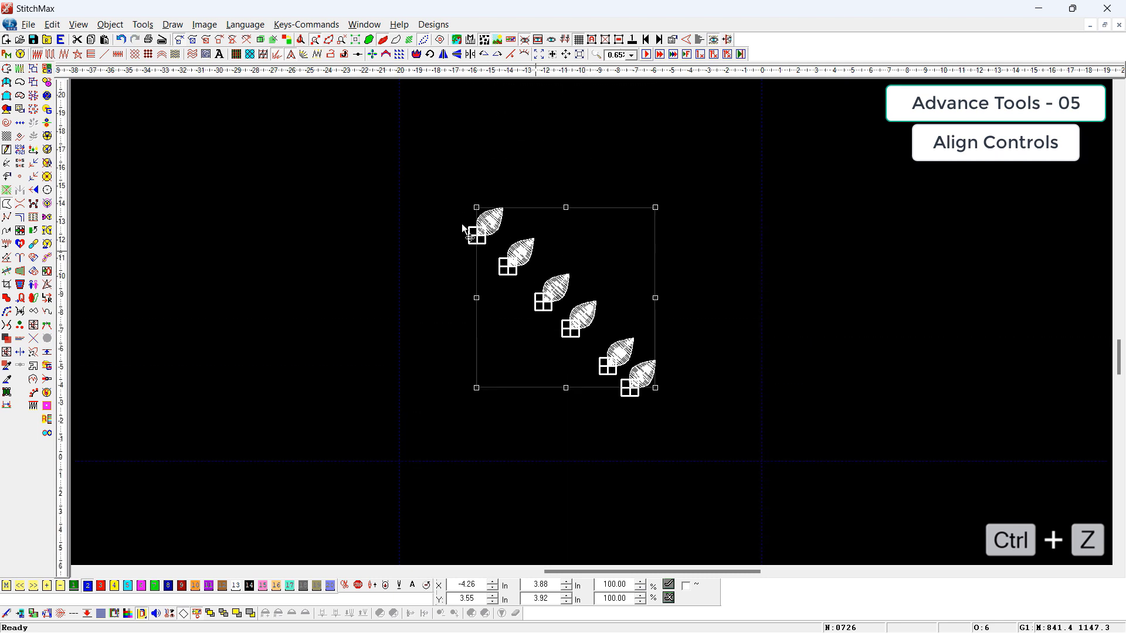
- Move the four inner leaves individually off the diagonal so that all six are irregularly spaced
click(742, 378)
scroll(742, 378, down, 1)
drag(505, 225, 690, 433)
drag(627, 359, 583, 371)
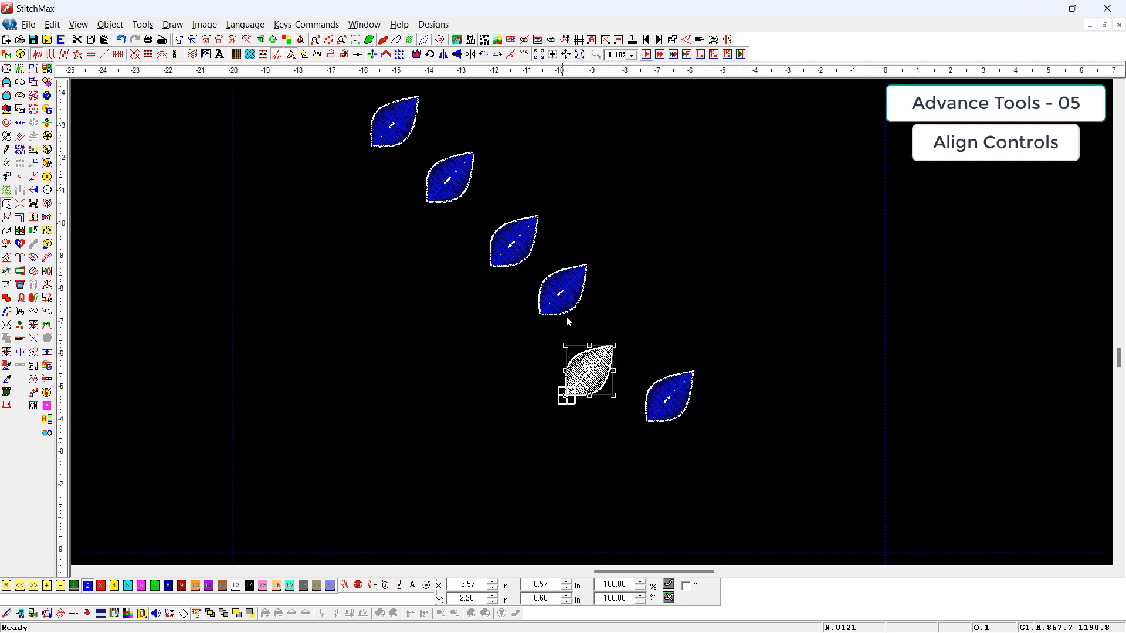
drag(560, 297, 613, 263)
drag(496, 231, 480, 244)
click(442, 186)
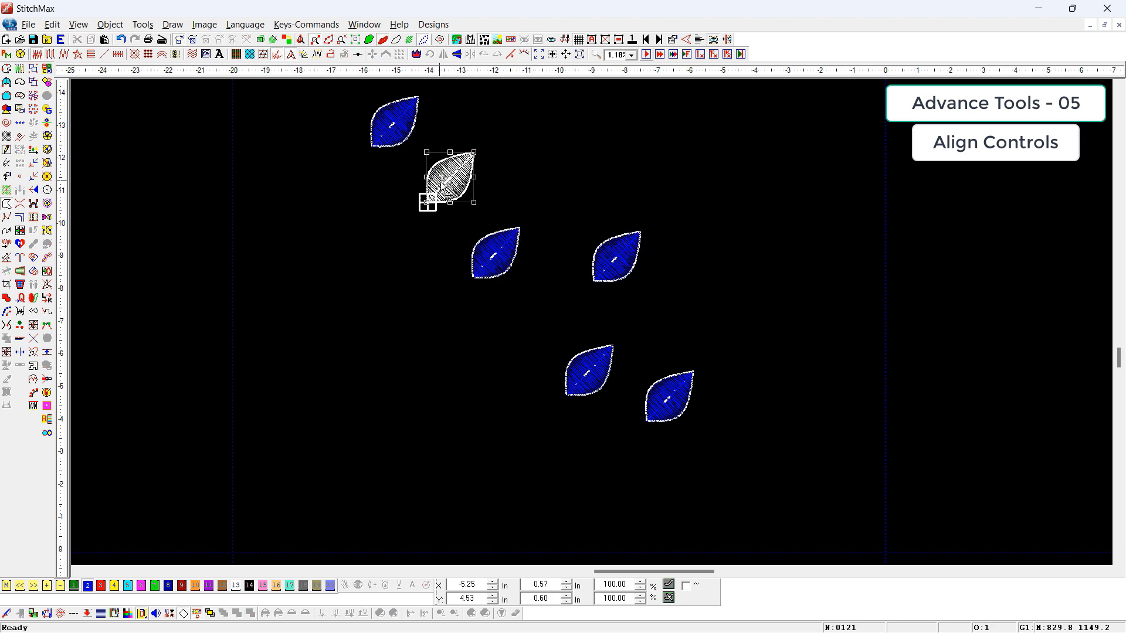
drag(443, 187, 468, 169)
drag(609, 266, 571, 282)
scroll(596, 332, down, 1)
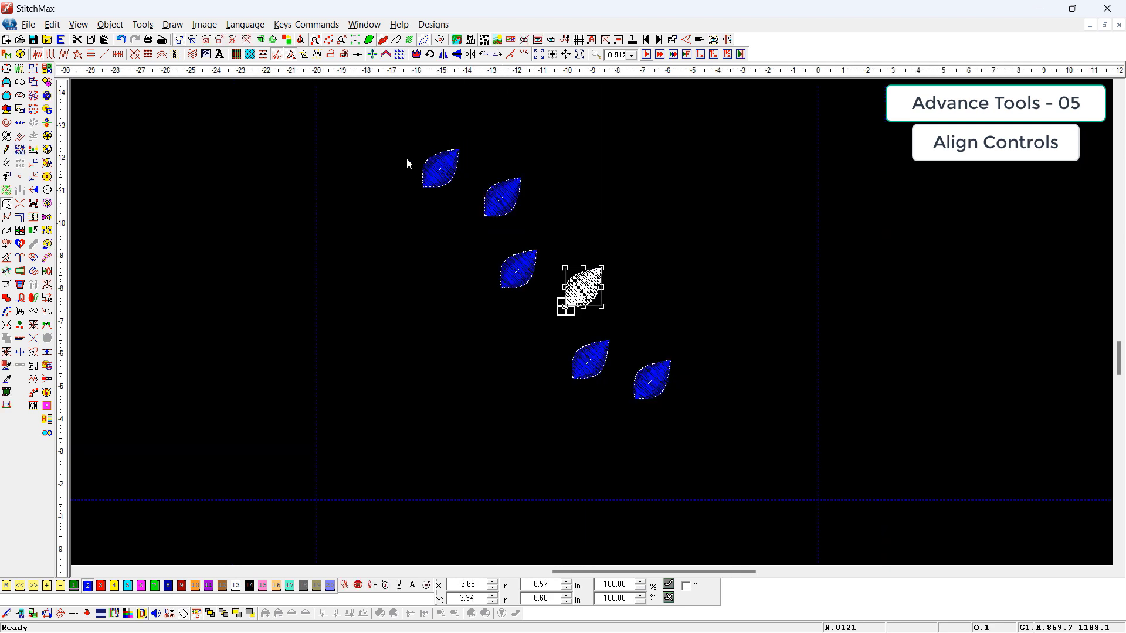
- Select all six scattered leaves and space them evenly with Top To Bottom and Left To Right
scroll(406, 157, down, 1)
drag(406, 157, 737, 432)
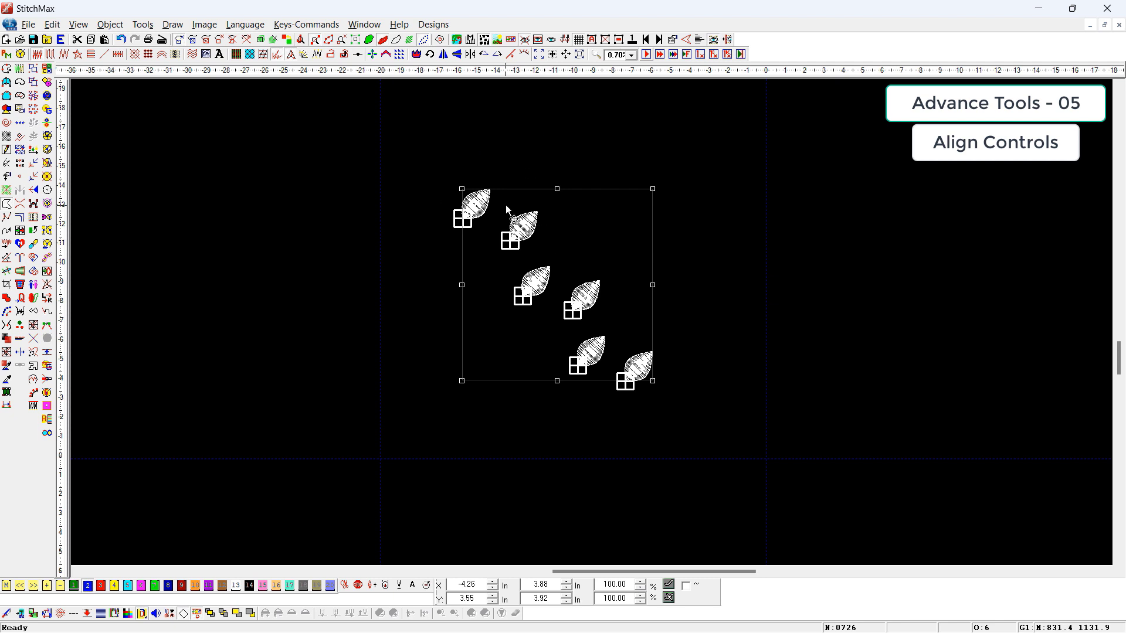
key(alt+Down)
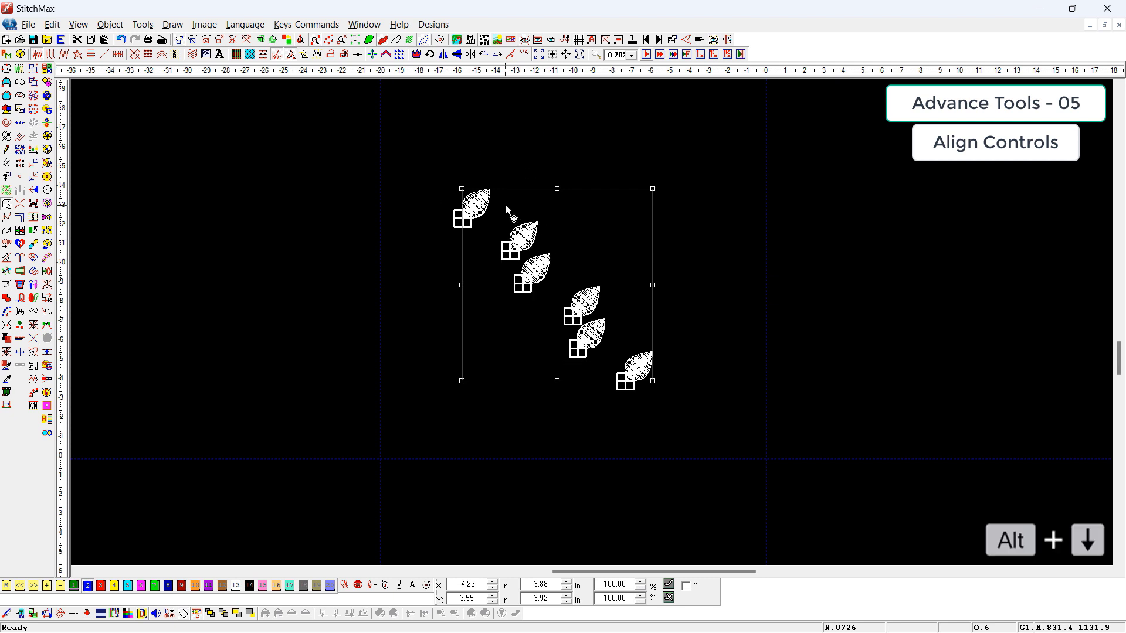
key(alt+Right)
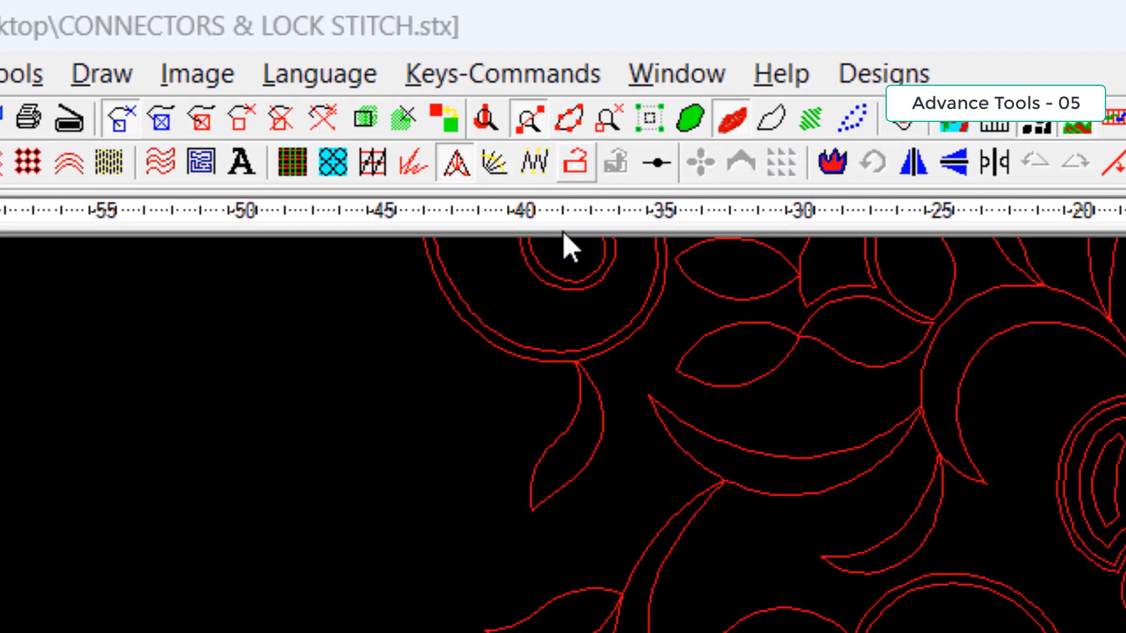
- Step forward through the first stitches of the floral design in CONNECTORS & LOCK STITCH.stx
click(562, 231)
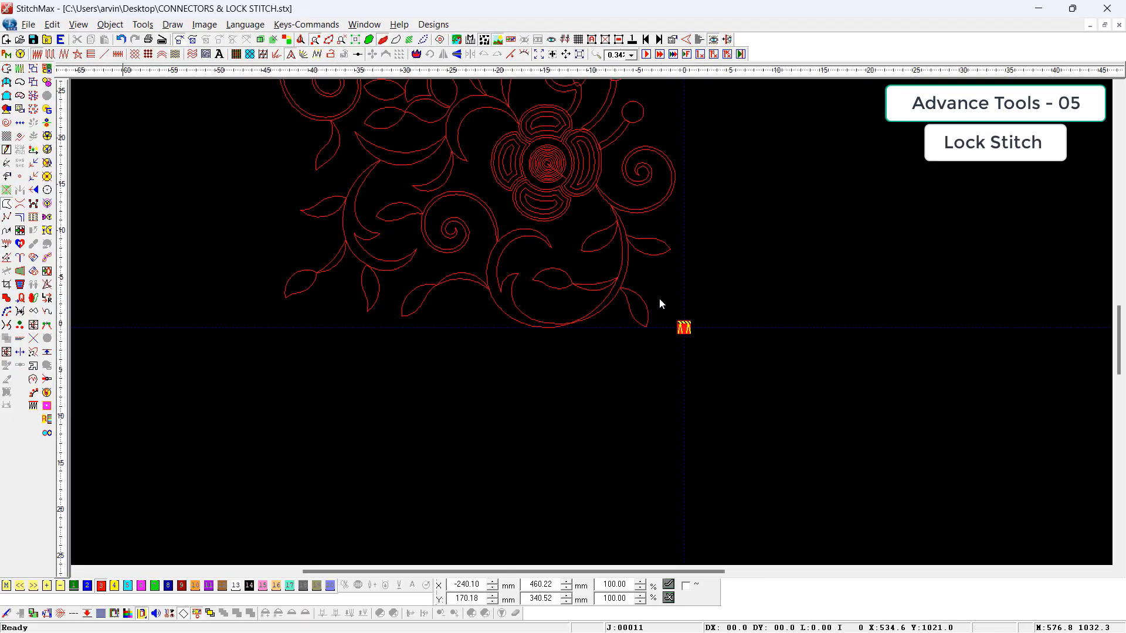
key(Right)
key(Right)
key(Right)
key(Right)
key(Right)
key(Right)
key(Right)
key(Right)
key(Right)
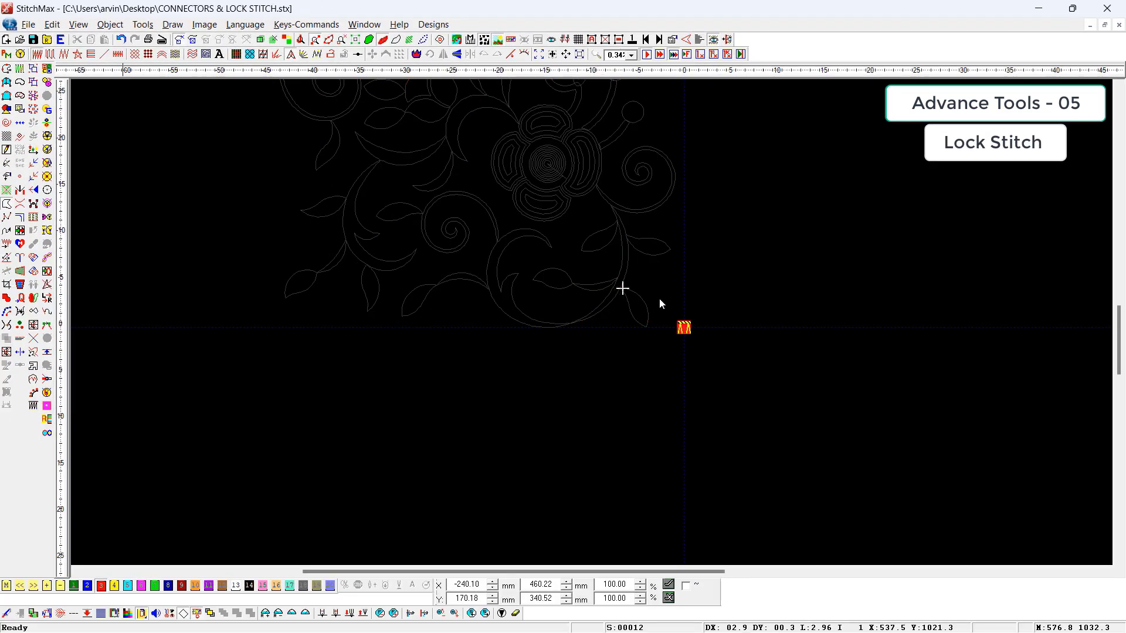
- Show the stitch points and examine the start of the stitching close up where the lowest right leaf joins the stem
key(z)
drag(681, 256, 560, 326)
key(z)
drag(598, 226, 628, 404)
key(period)
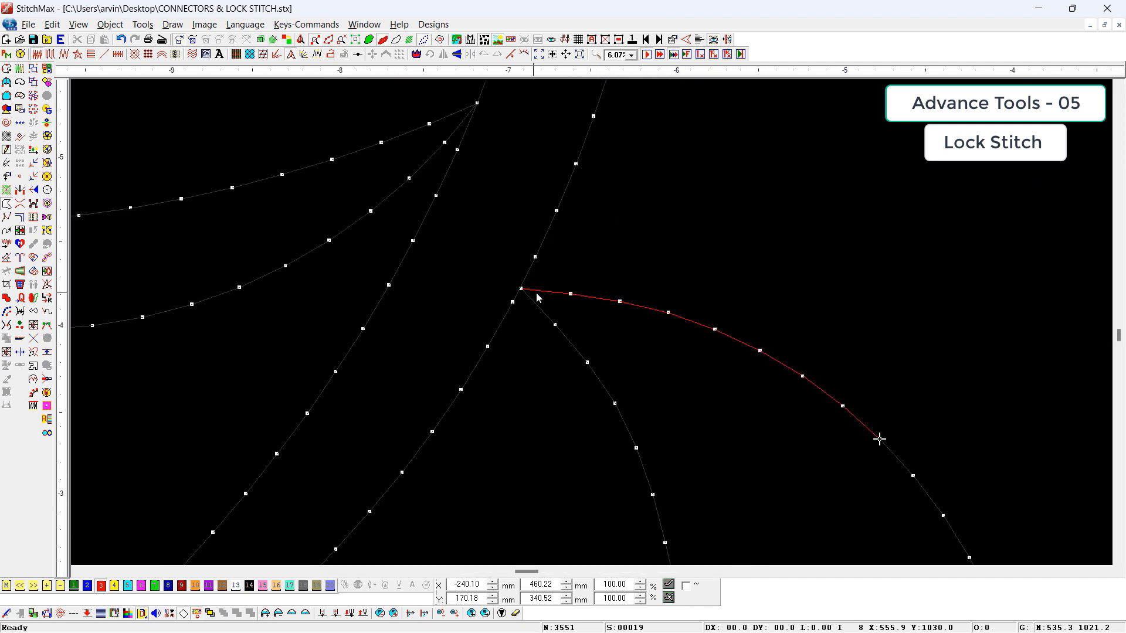
- Step back and forth through the first stitches of the lowest right leaf to examine how its stitching starts
key(Home)
key(minus)
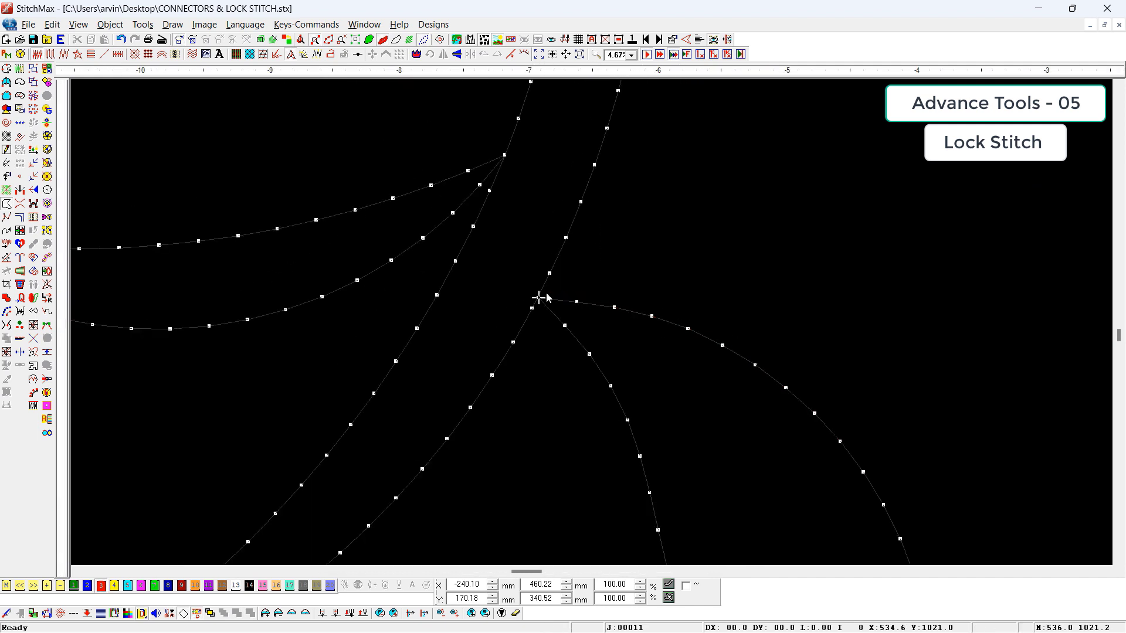
key(Right)
key(Right)
key(Right)
key(Right)
key(Right)
key(Left)
key(Left)
key(Left)
key(Left)
key(minus)
key(minus)
key(minus)
key(minus)
key(minus)
key(minus)
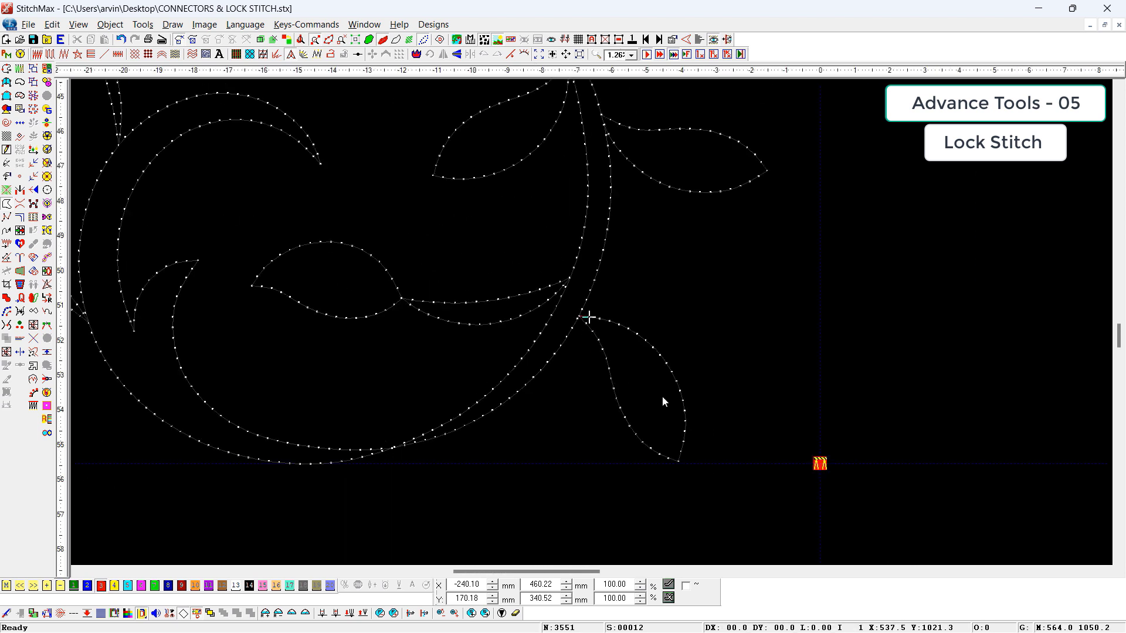
- Move the lowest right leaf clear of the floral design to its right, and cut and paste it there
click(652, 382)
key(minus)
drag(645, 365, 937, 362)
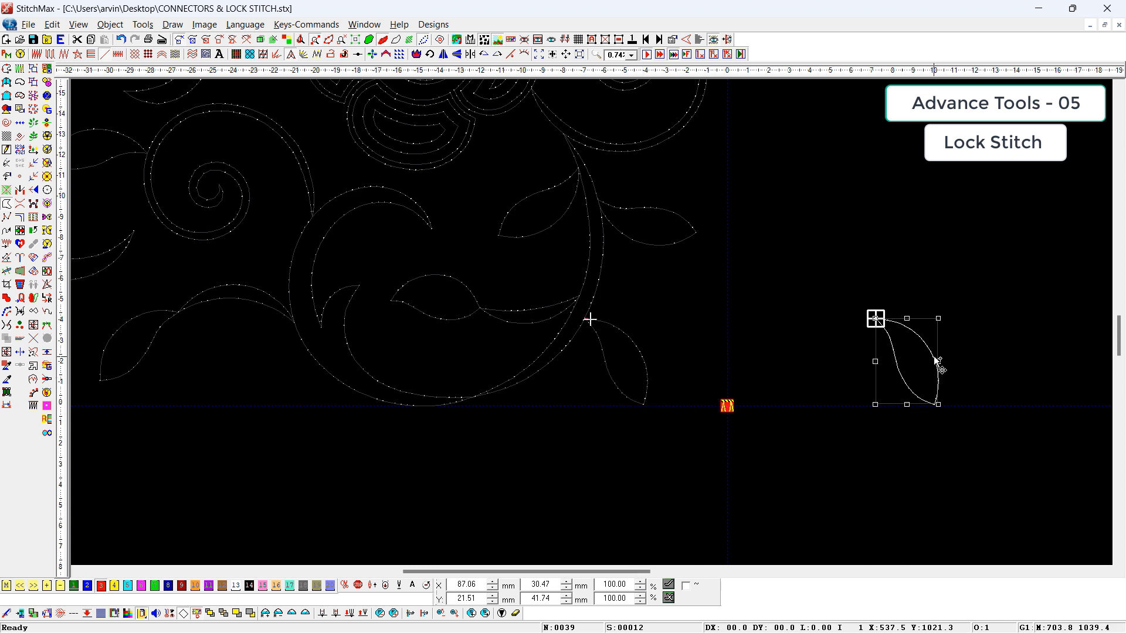
key(minus)
key(ctrl+x)
key(ctrl+v)
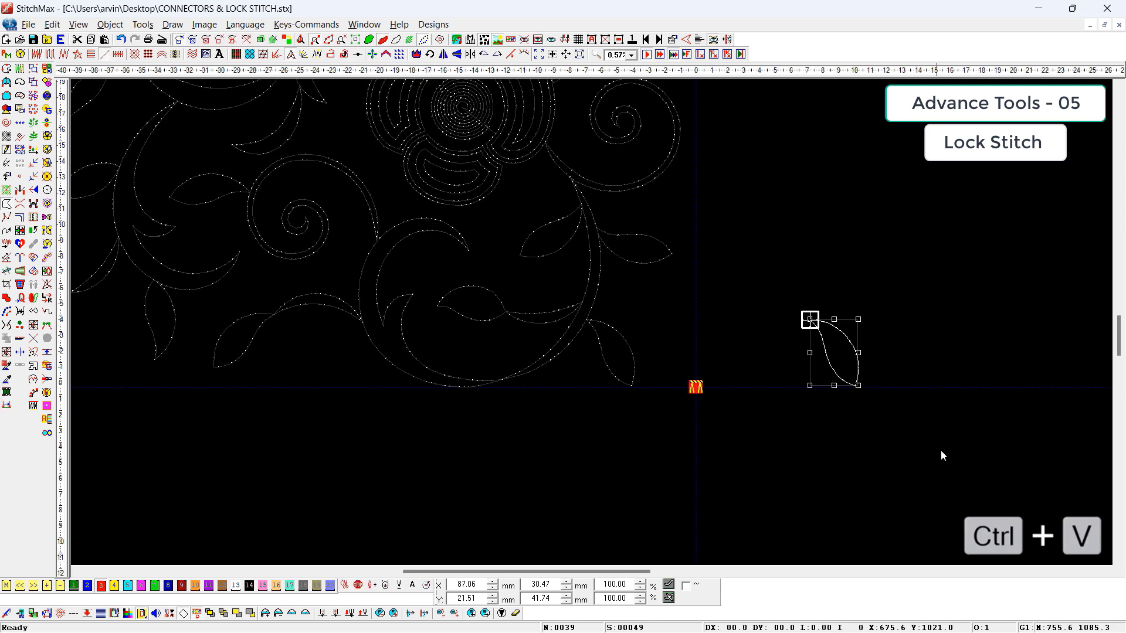
- Draw an open three-point curved run line about 75 mm wide and 15 mm high just above the separated leaf
key(z)
drag(821, 254, 828, 415)
drag(551, 232, 570, 391)
click(593, 323)
key(minus)
key(minus)
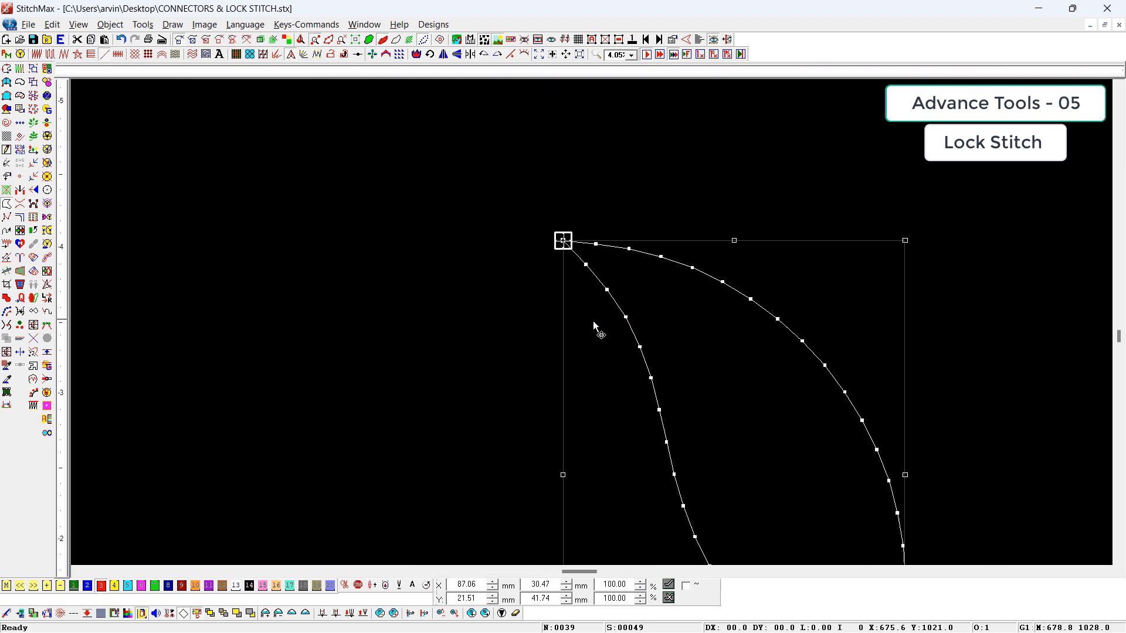
scroll(606, 106, up, 1)
key(F6)
click(441, 281)
click(573, 178)
click(1086, 275)
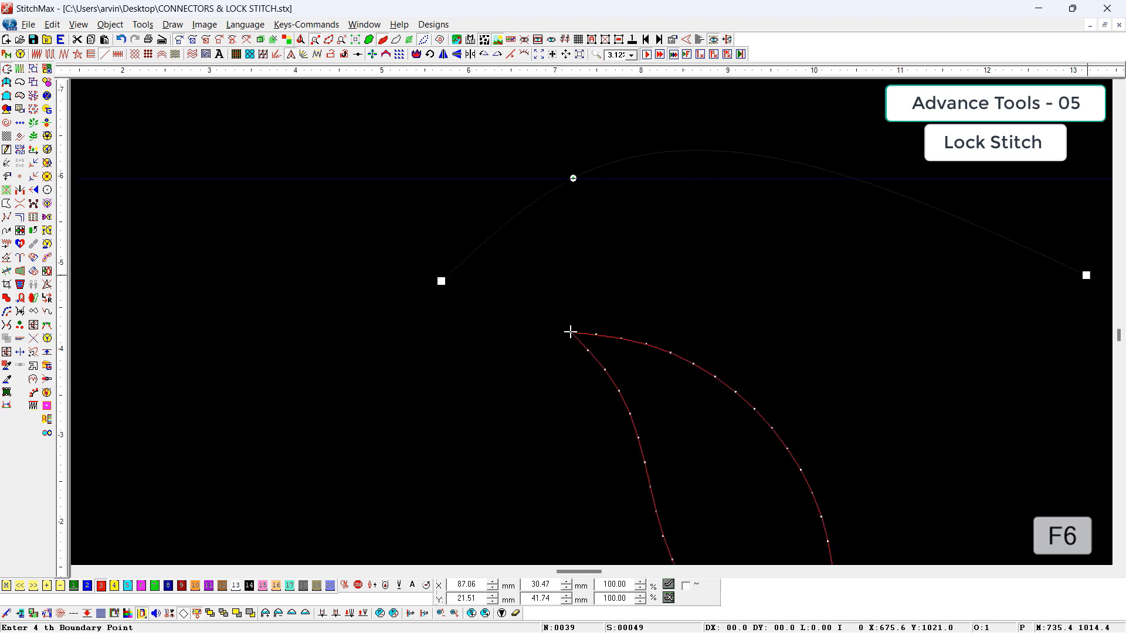
right_click(1086, 275)
key(minus)
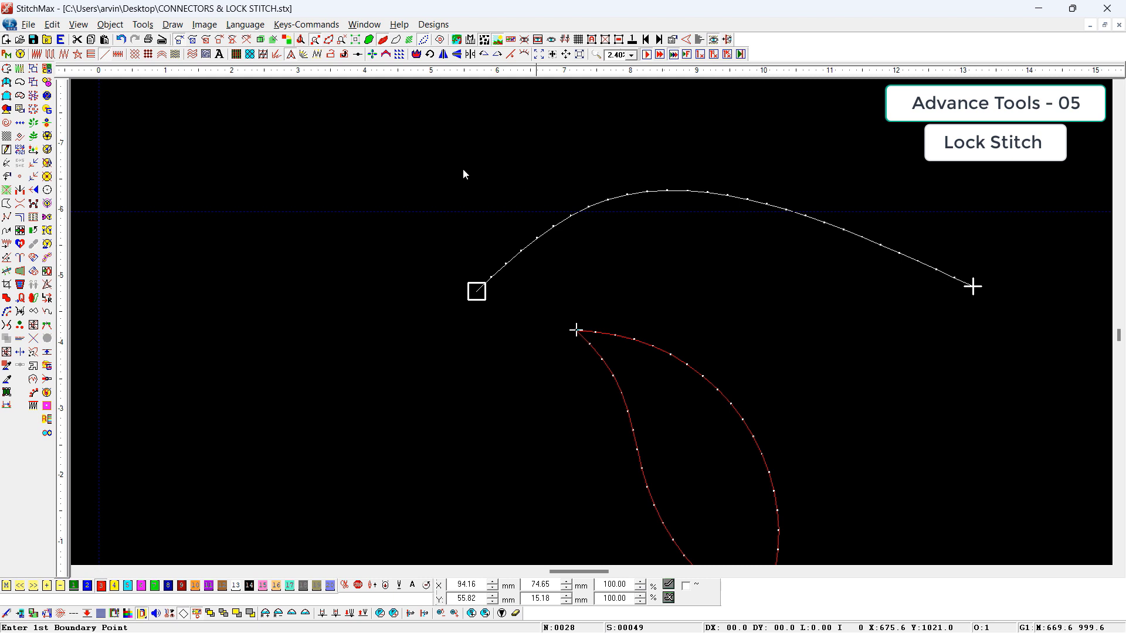
- Apply a Linear lock stitch to the curve with Fix/Lock Stitch First, 4 stitches and a 1.5 mm lock stitch length
click(335, 55)
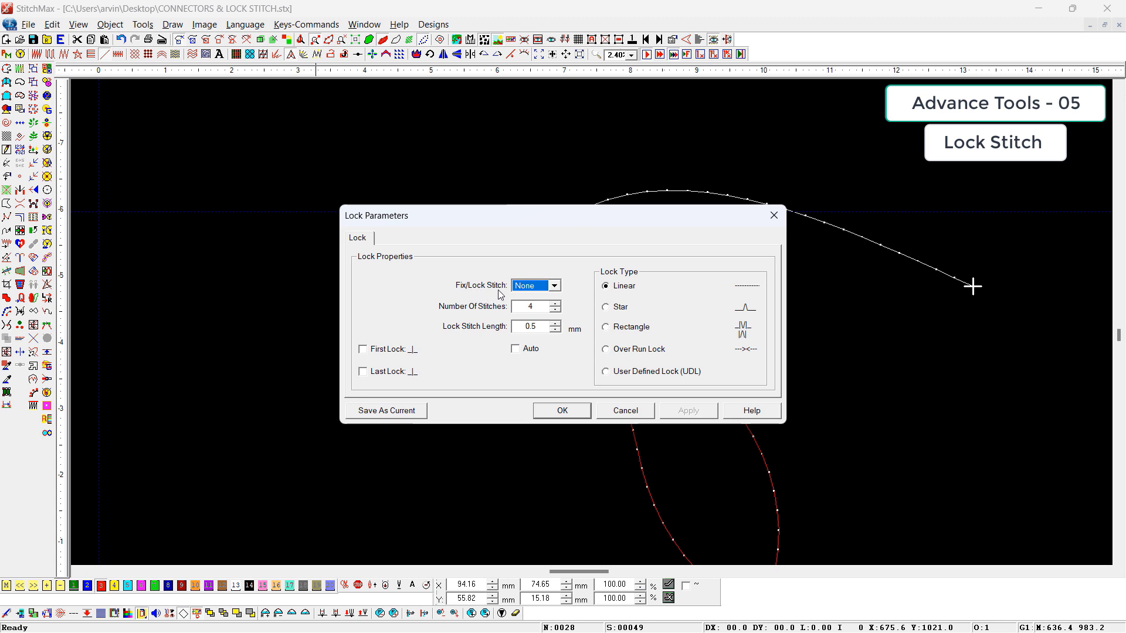
click(547, 287)
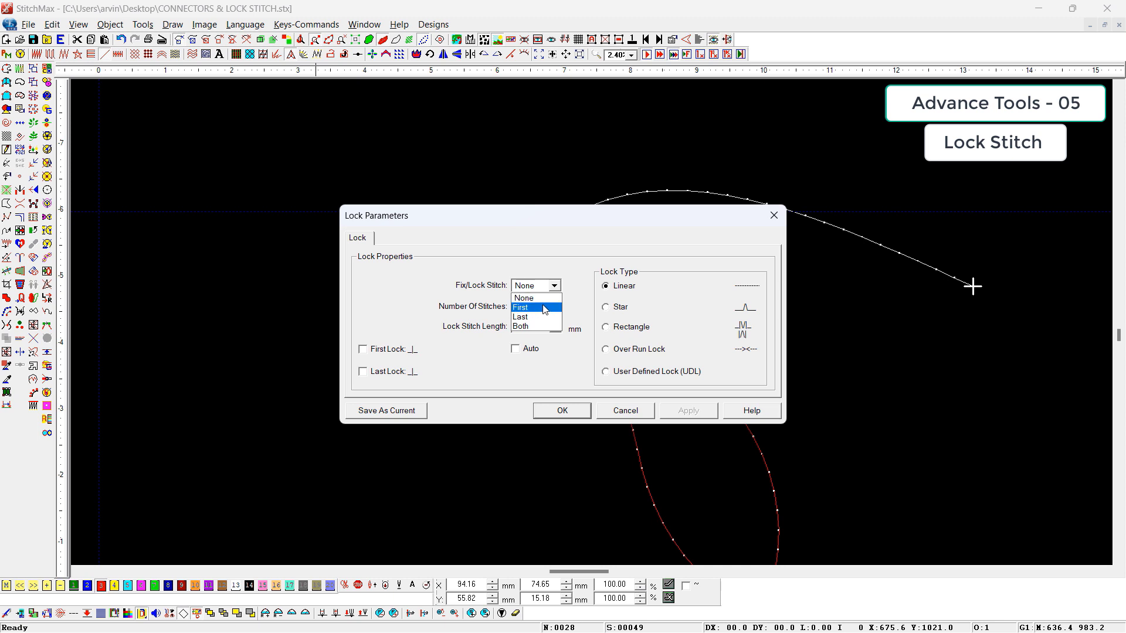
click(544, 308)
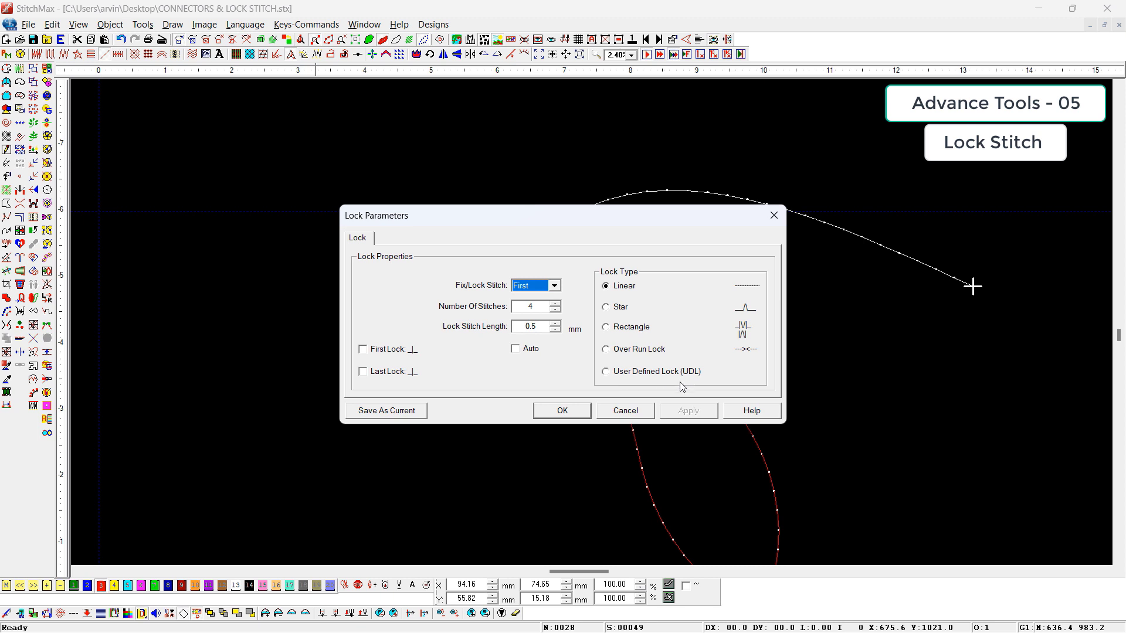
double_click(520, 307)
double_click(522, 329)
text(1.50)
click(563, 411)
- Examine the lock stitches at the curve's start close up, stepping back and forth through them and the following stitches
key(z)
drag(475, 232, 535, 320)
click(508, 334)
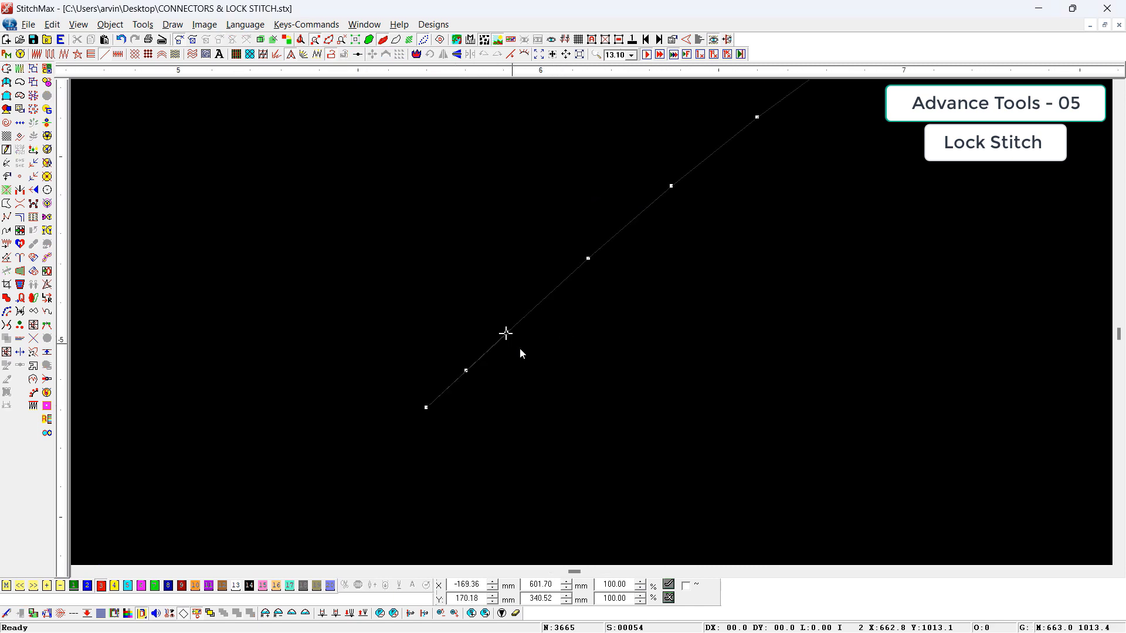
key(minus)
key(Left)
key(Left)
key(Left)
key(Left)
key(Left)
key(Right)
key(Right)
key(Right)
key(Right)
key(Left)
key(Right)
key(Right)
key(Right)
key(Right)
key(Right)
key(Right)
key(Right)
key(minus)
key(minus)
key(minus)
key(minus)
key(minus)
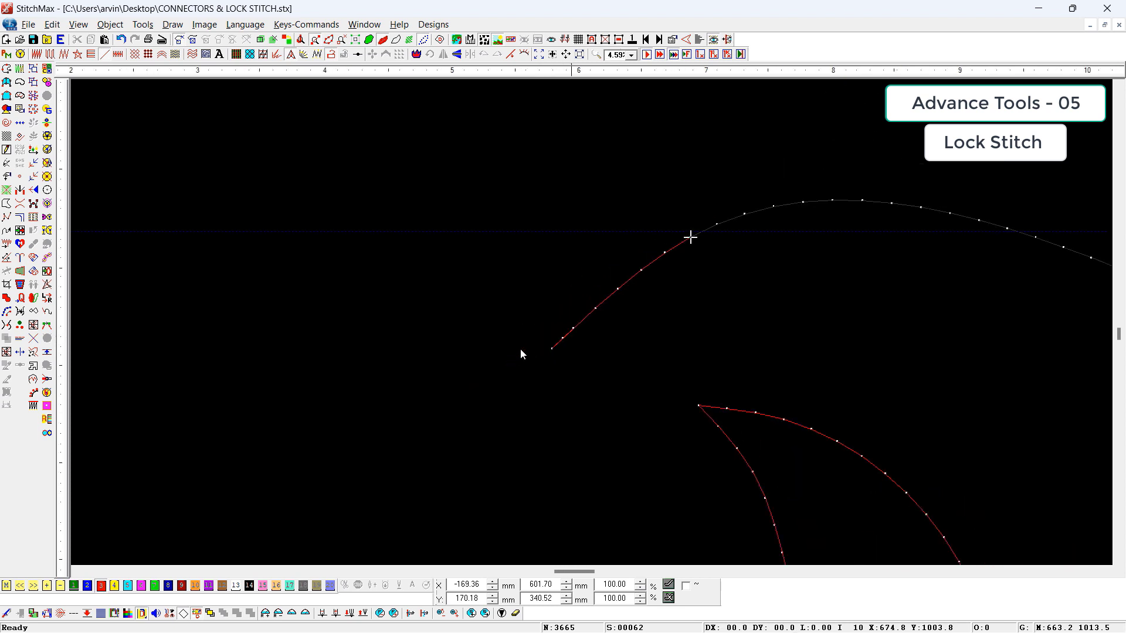
key(Right)
key(Right)
key(Left)
key(Left)
key(Left)
key(Left)
key(Left)
key(Left)
key(Left)
key(Left)
key(Left)
key(Left)
key(Left)
key(Left)
key(Left)
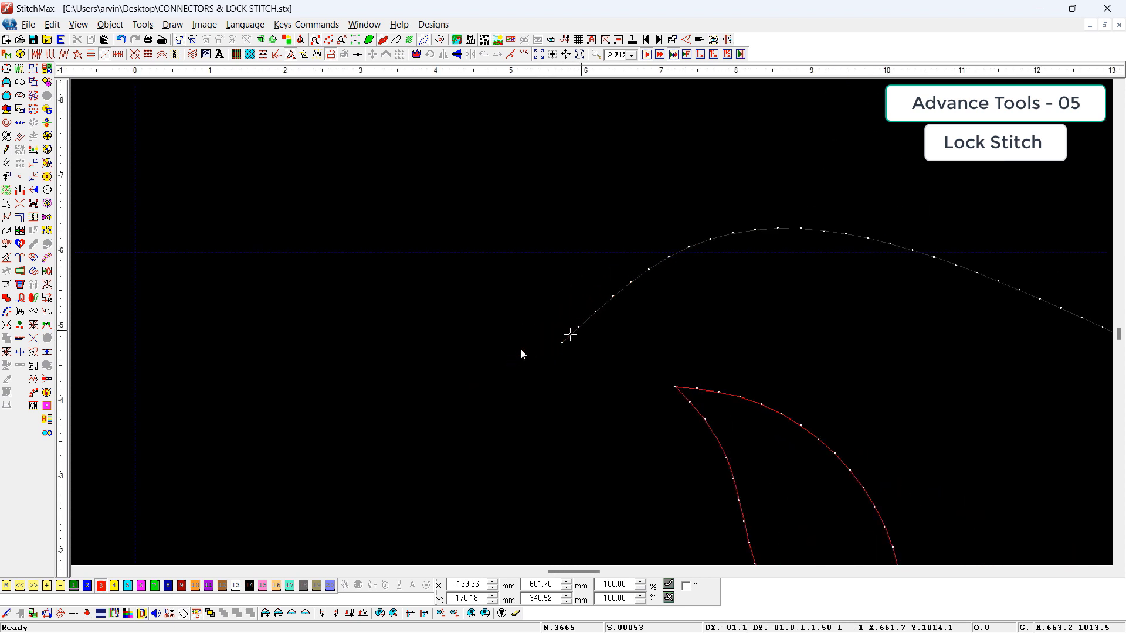
key(Right)
- Select the curve and set its number of lock stitches to 6
key(Escape)
drag(631, 239, 644, 335)
click(370, 54)
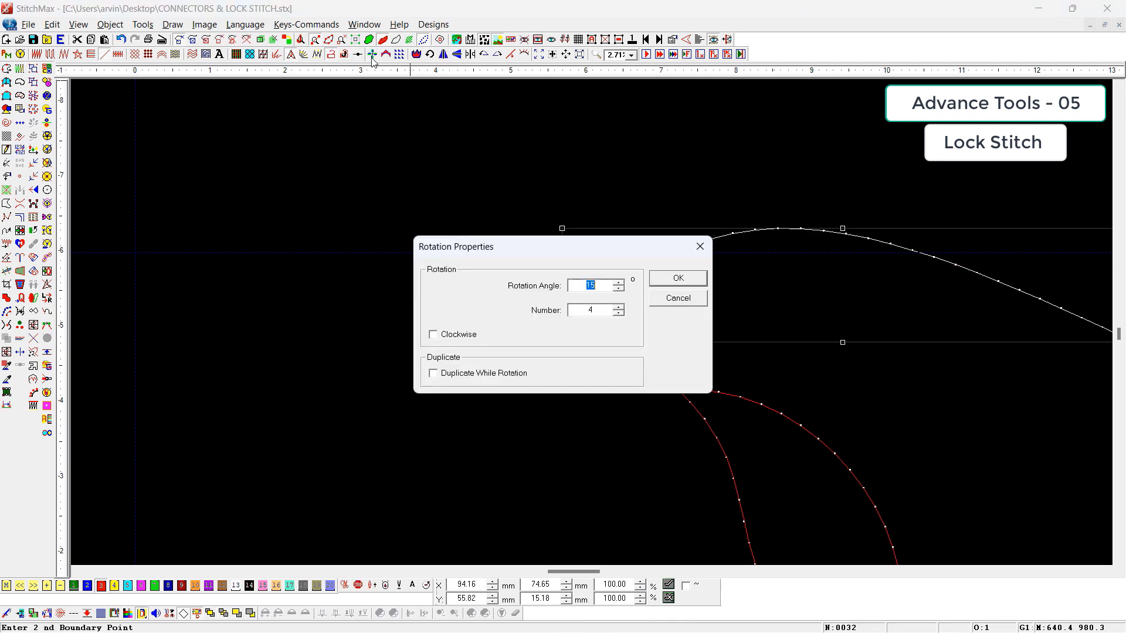
key(Escape)
click(331, 55)
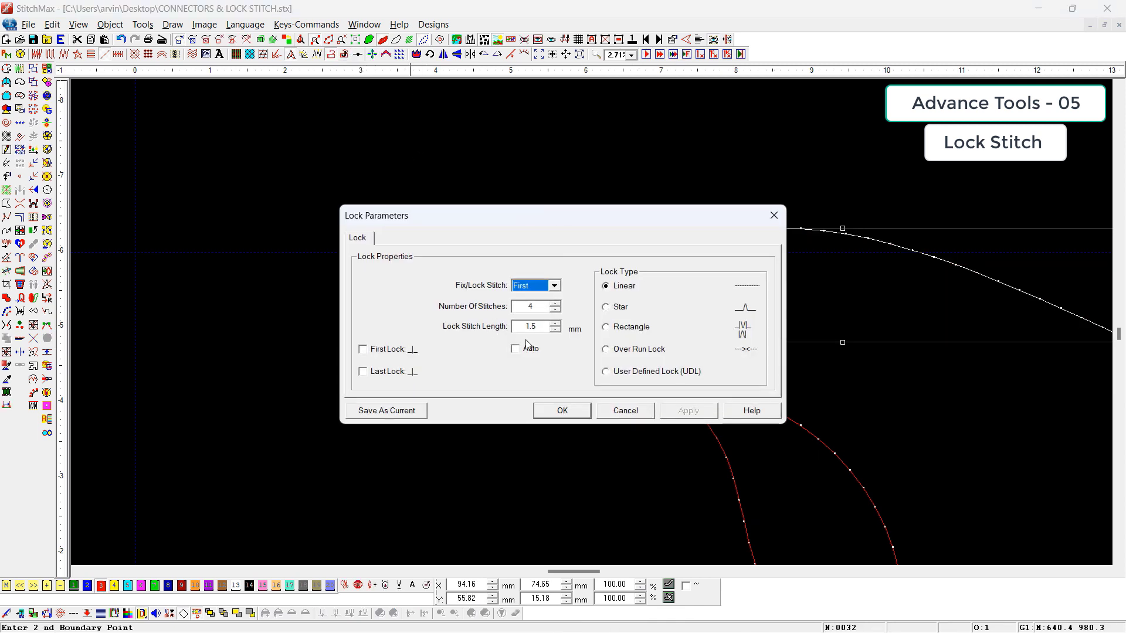
double_click(527, 307)
key(Return)
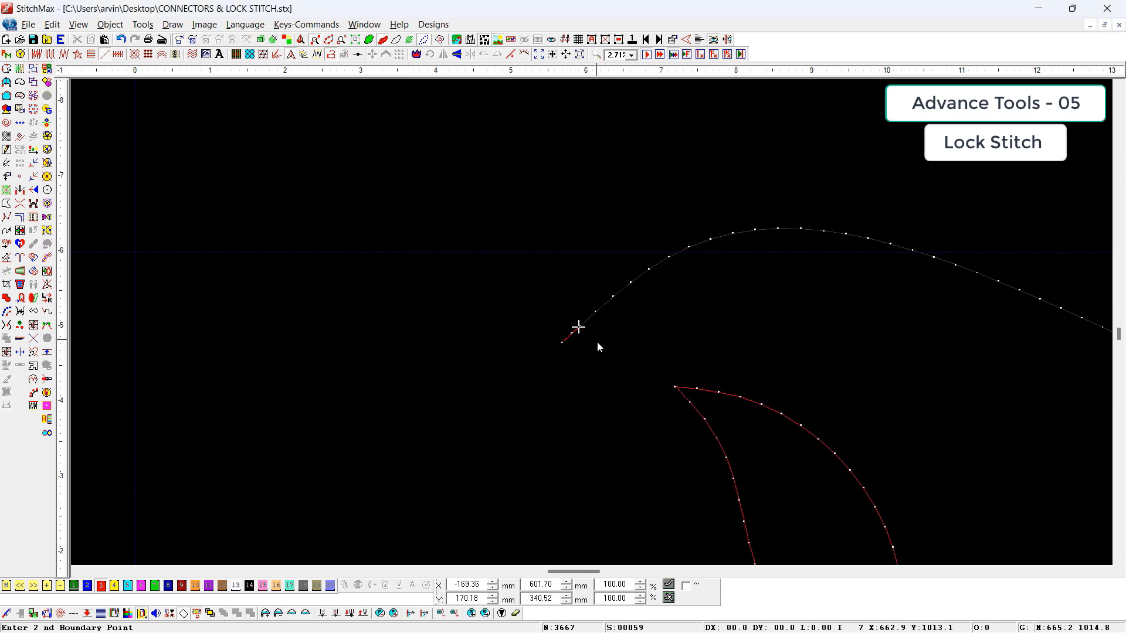
- Step through the updated lock stitches at the start of the curve and examine them close up
key(ctrl+4)
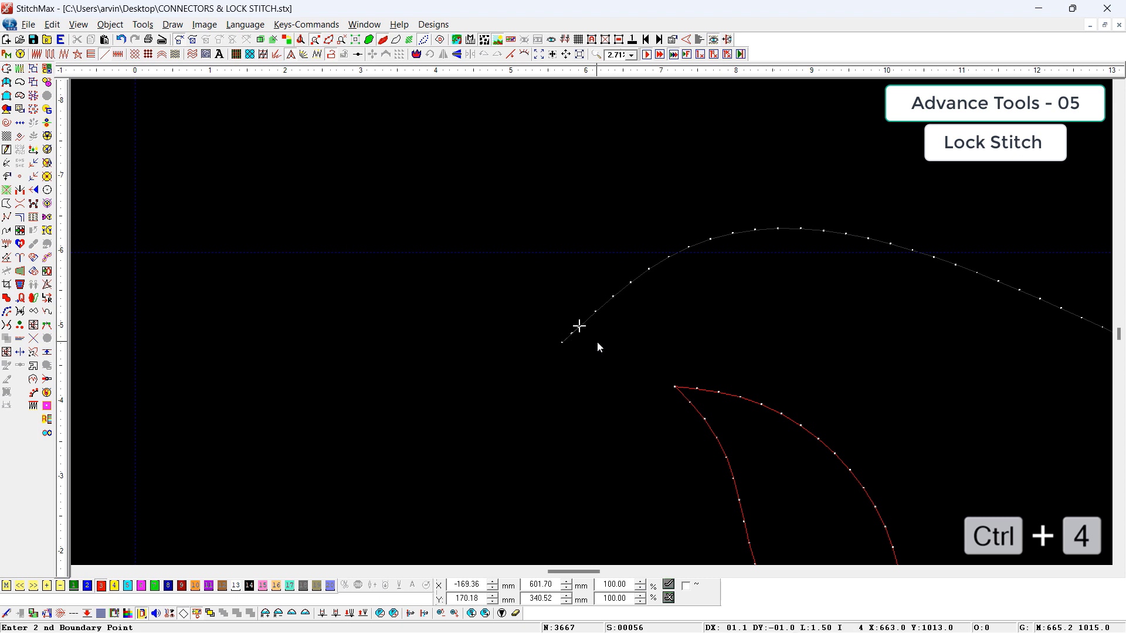
key(z)
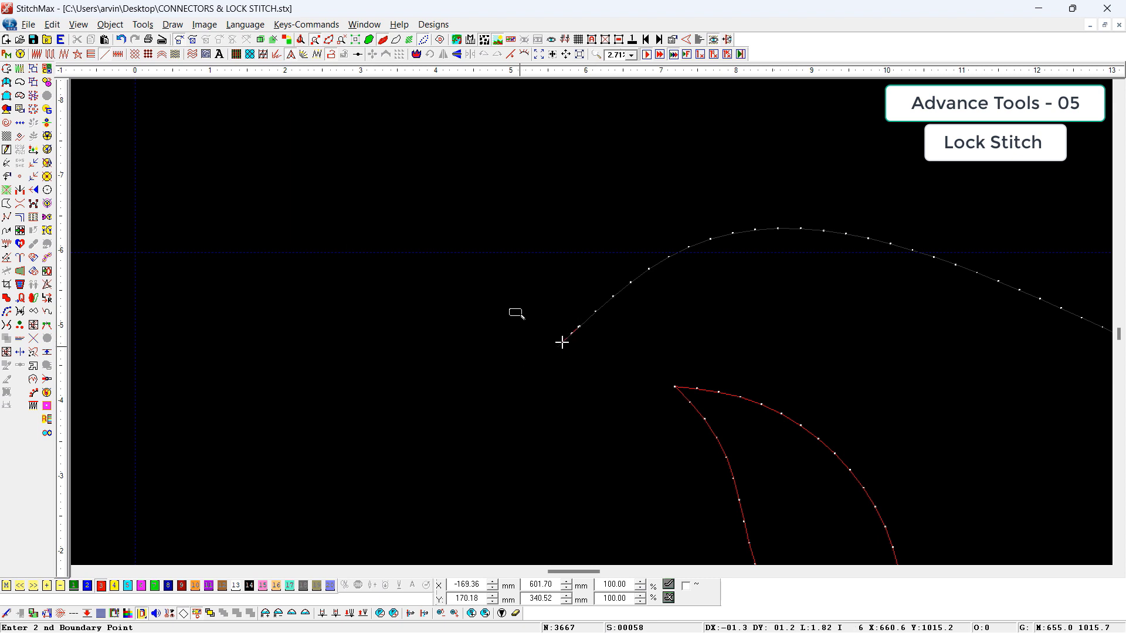
drag(513, 295, 656, 370)
key(Right)
key(Right)
key(Right)
scroll(657, 369, down, 8)
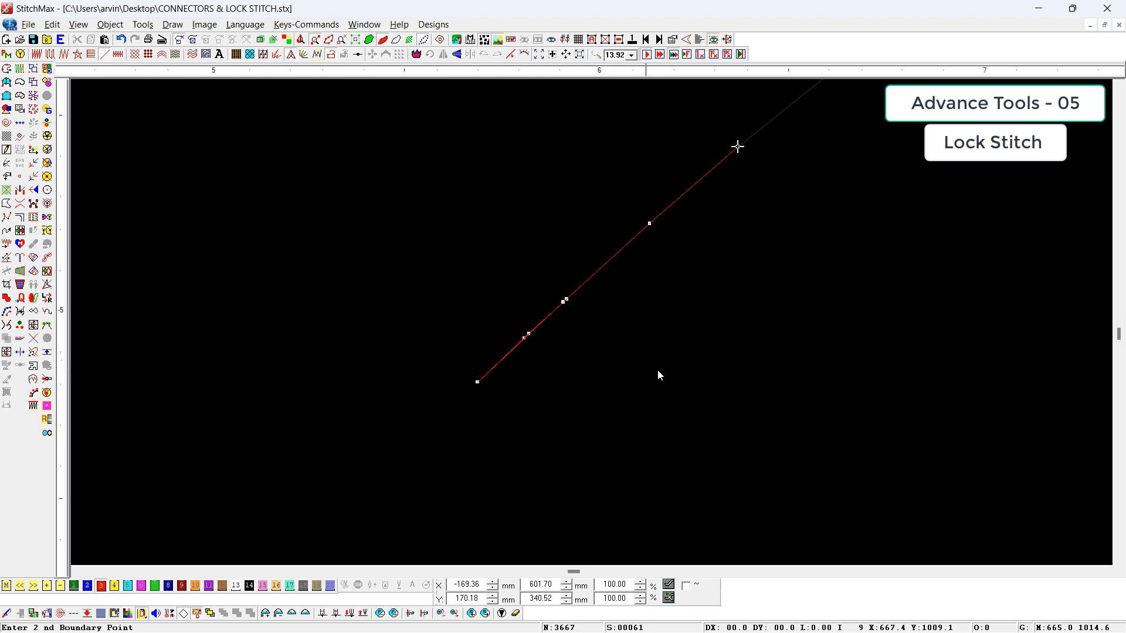
key(Right)
key(Right)
key(Right)
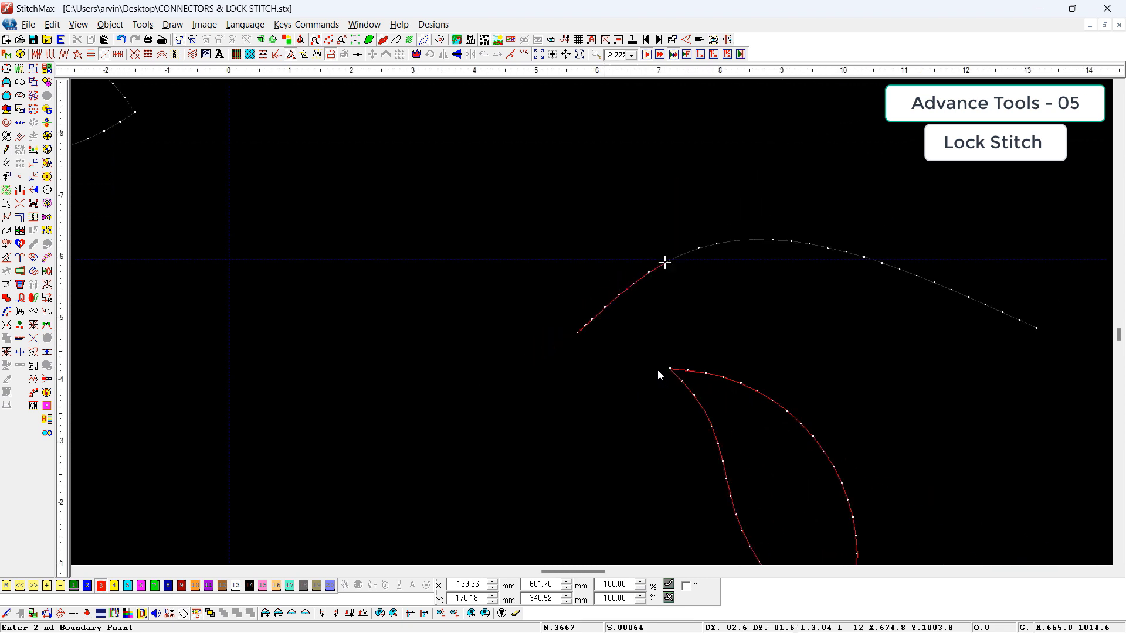
- Set the curve's Fix/Lock Stitch option to Last
click(772, 240)
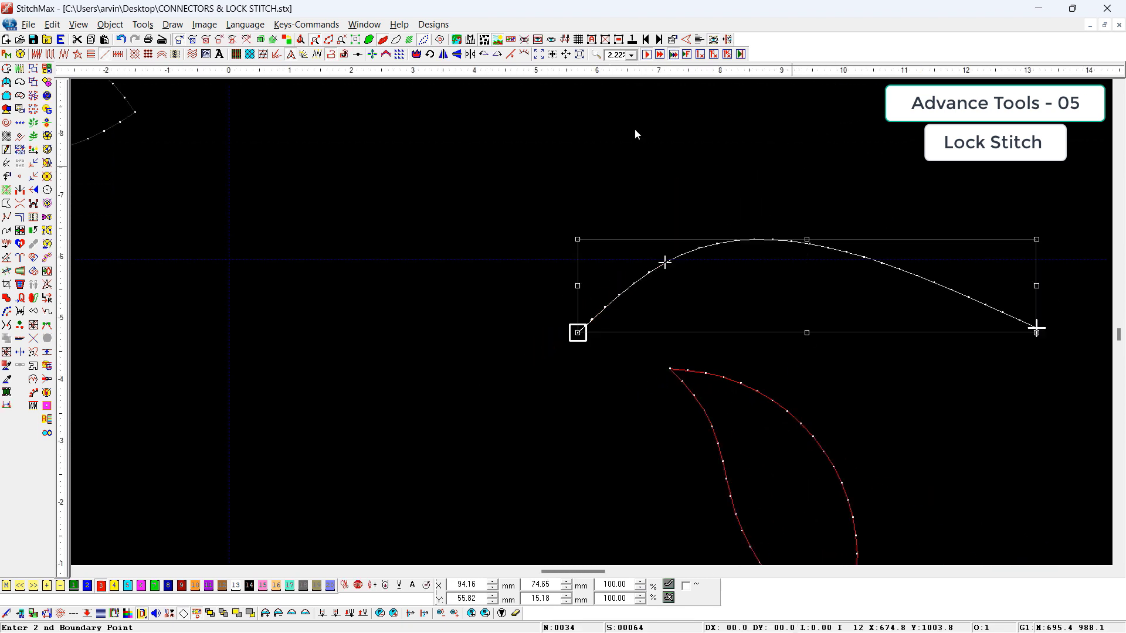
click(331, 58)
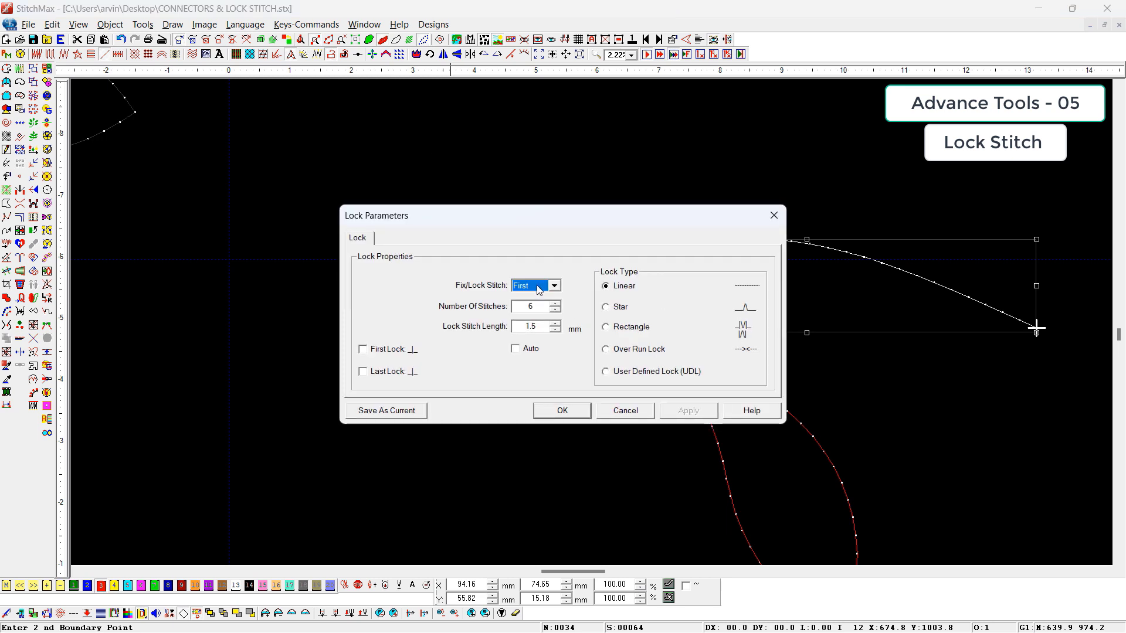
click(561, 410)
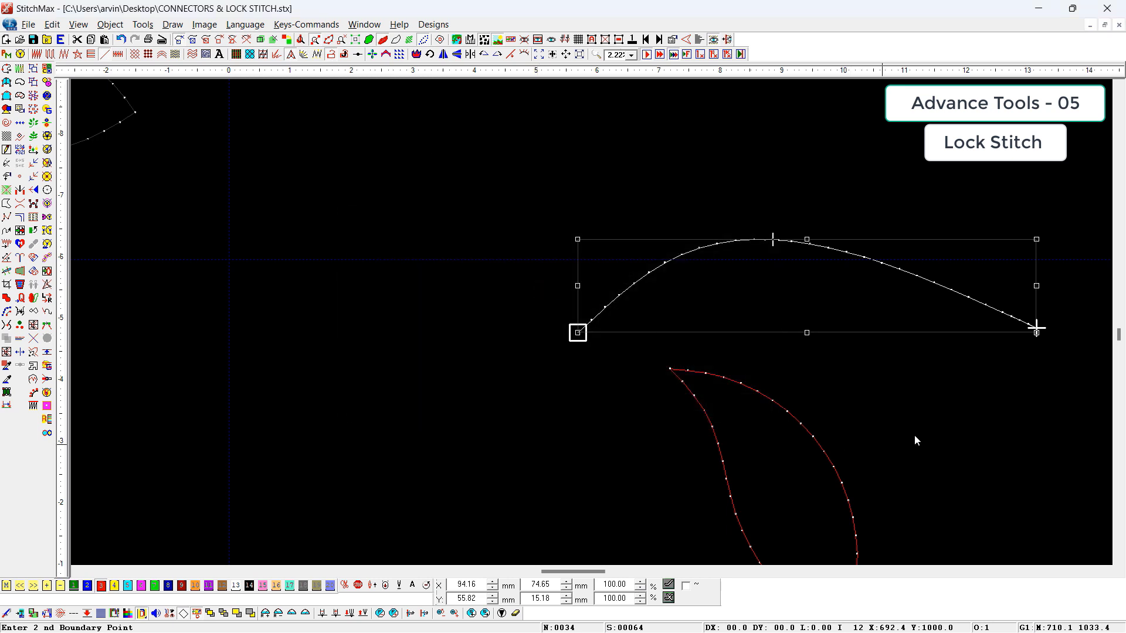
- Examine the end of the curve close up, stepping back and forth through its final lock stitches
drag(1095, 281, 950, 380)
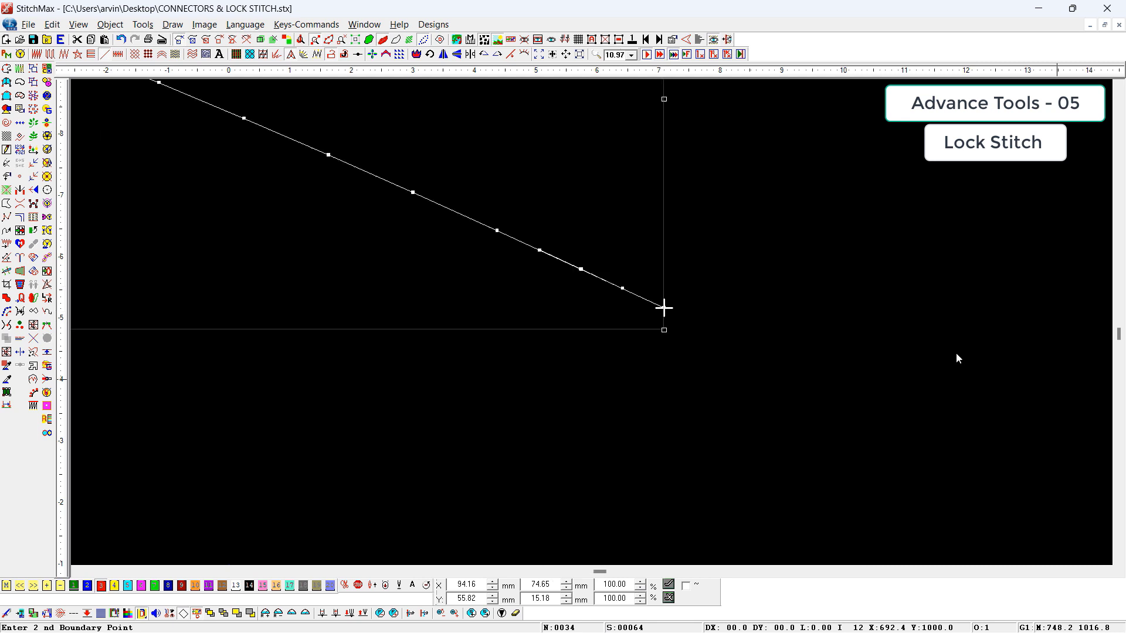
drag(709, 211, 493, 346)
scroll(903, 393, down, 2)
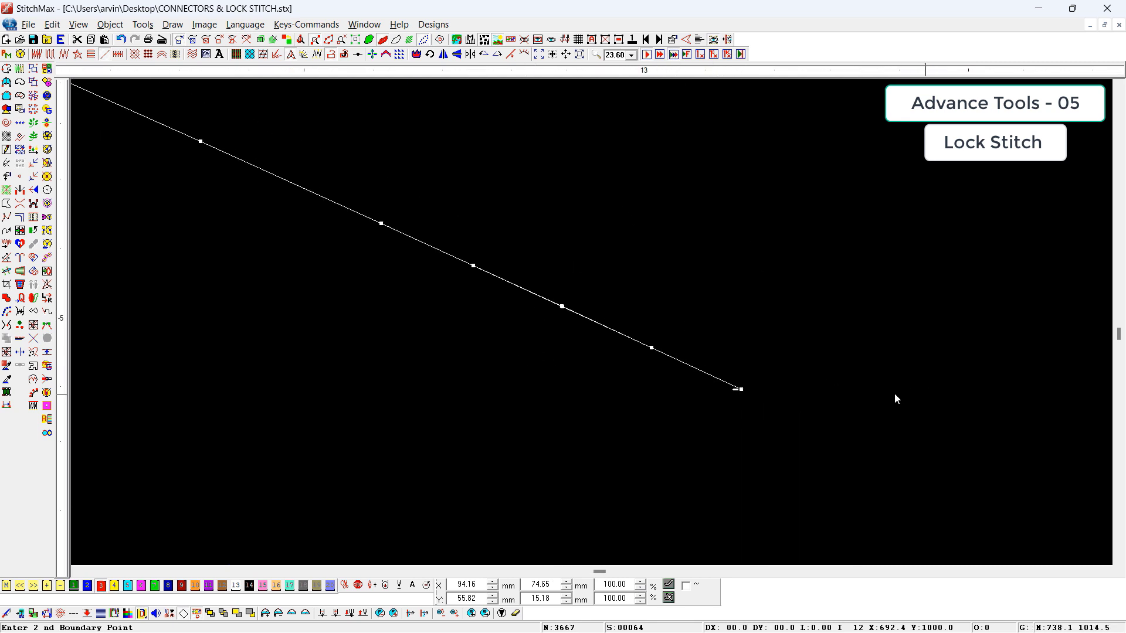
click(459, 264)
scroll(461, 297, down, 2)
key(Left)
key(Left)
key(Left)
key(Left)
key(Left)
key(Left)
key(Left)
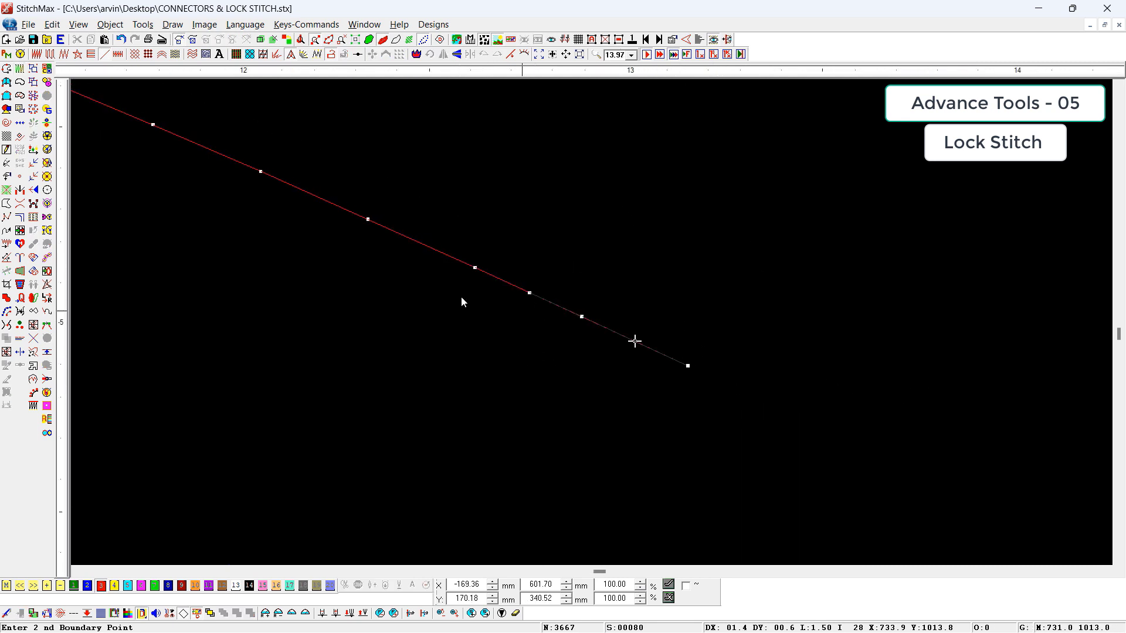
key(Right)
key(Right)
key(Right)
key(Right)
key(Left)
key(Right)
key(Right)
key(Left)
key(Left)
key(Right)
key(Right)
key(Right)
key(Right)
key(Right)
scroll(473, 297, down, 4)
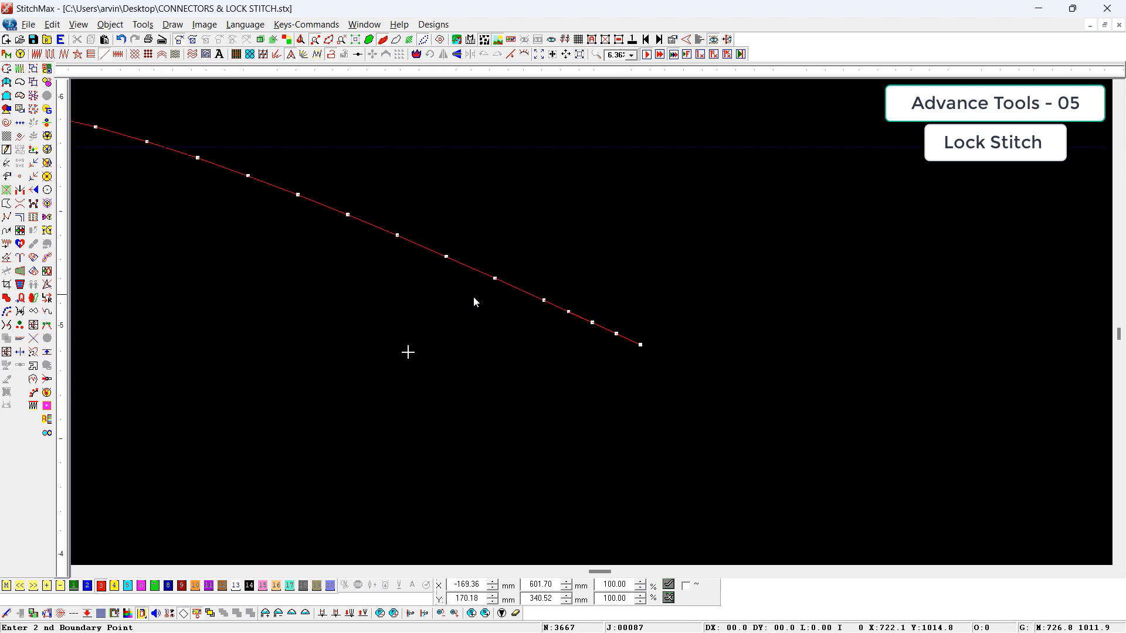
- Select the curve and set its Fix/Lock Stitch option to Both
scroll(459, 286, down, 3)
drag(585, 256, 150, 460)
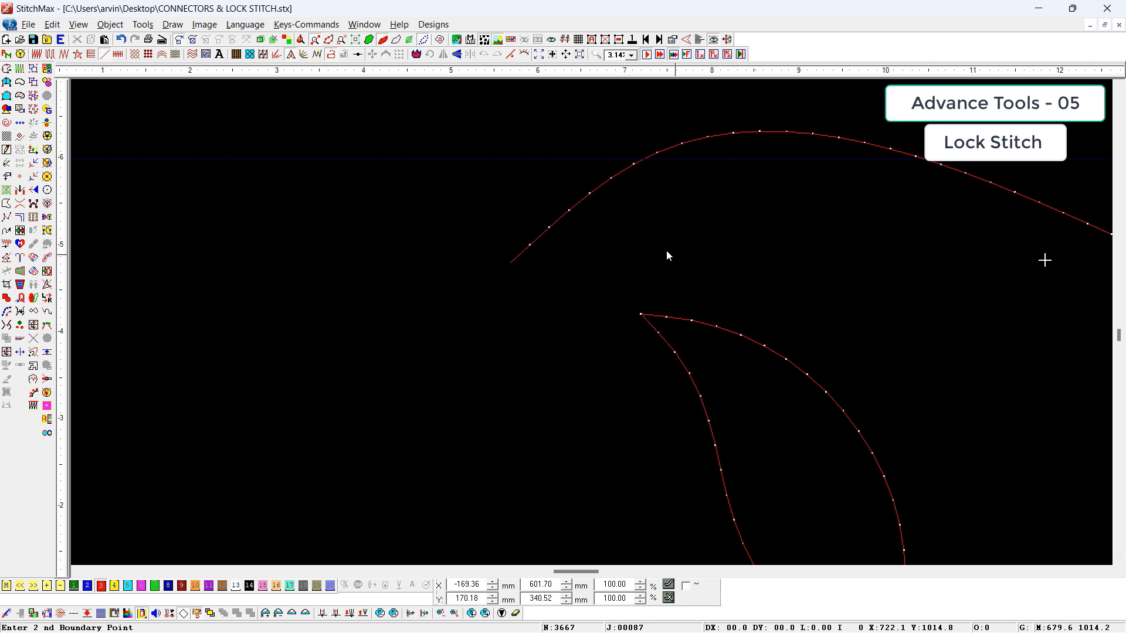
click(566, 188)
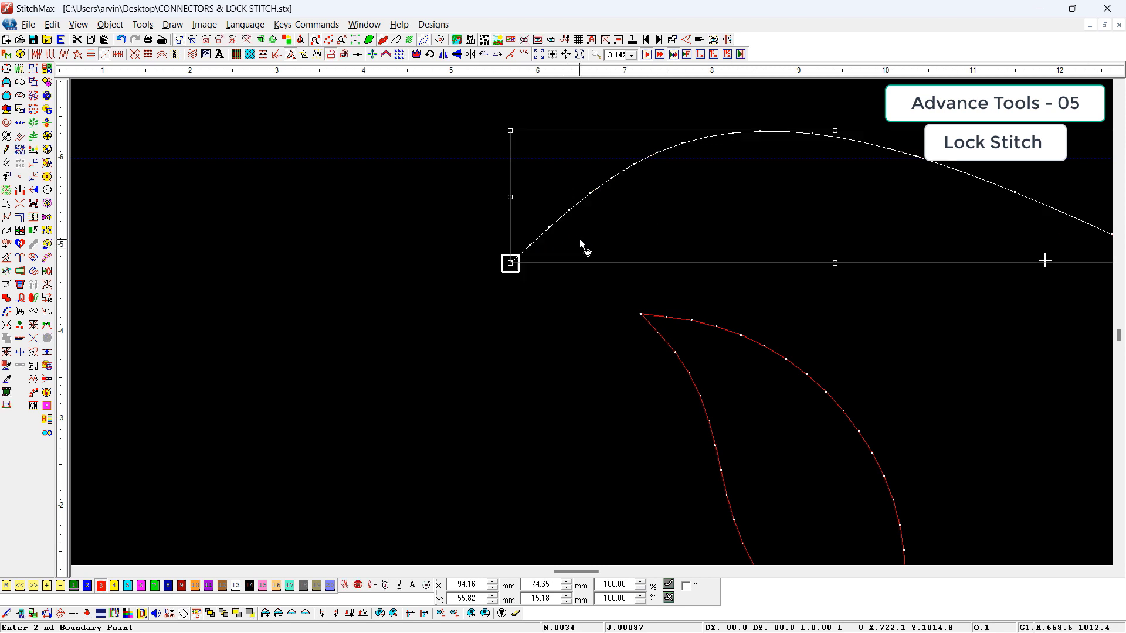
click(344, 54)
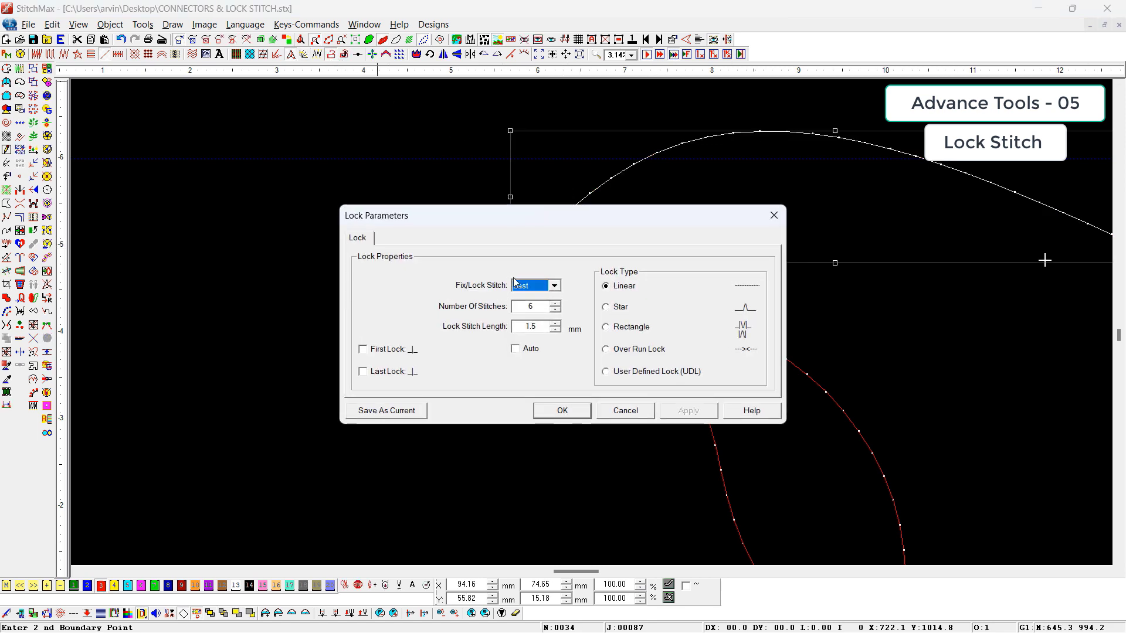
click(545, 286)
click(520, 326)
click(565, 409)
- Step through the arched curve's stitches from start to end to examine the lock stitches at both ends
click(497, 413)
scroll(583, 286, down, 1)
click(576, 238)
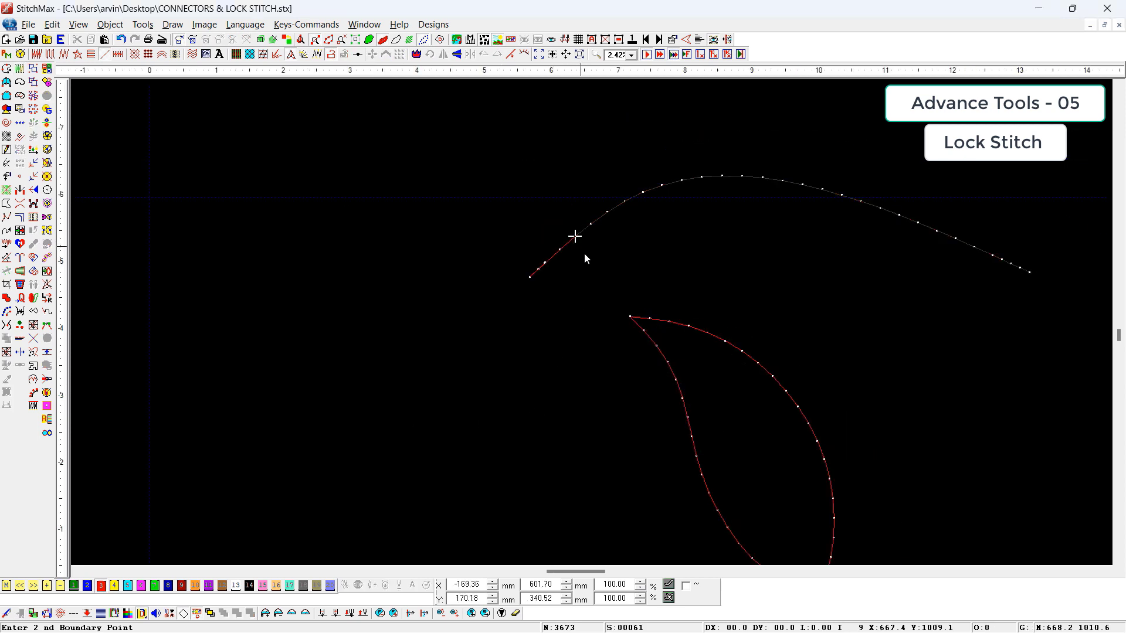
key(ctrl+4)
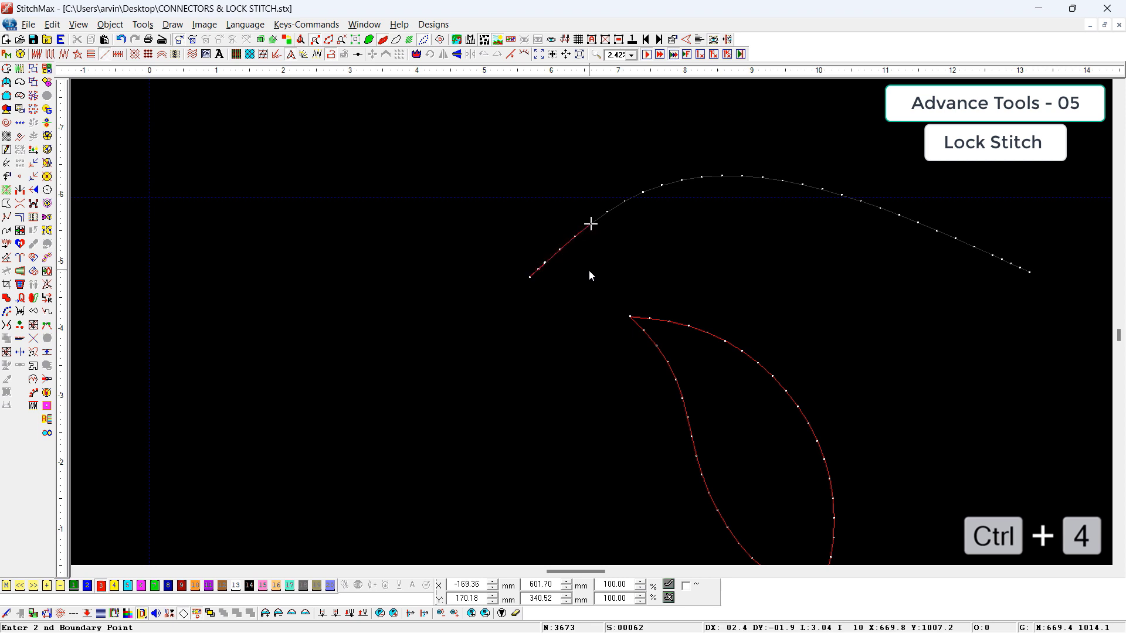
key(Right)
key(Right)
key(Right)
key(Right)
key(Right)
key(Right)
key(Right)
key(Right)
key(Right)
key(Right)
key(Right)
key(Right)
key(Right)
key(Right)
key(Right)
key(Right)
key(Right)
key(Right)
key(Right)
key(Right)
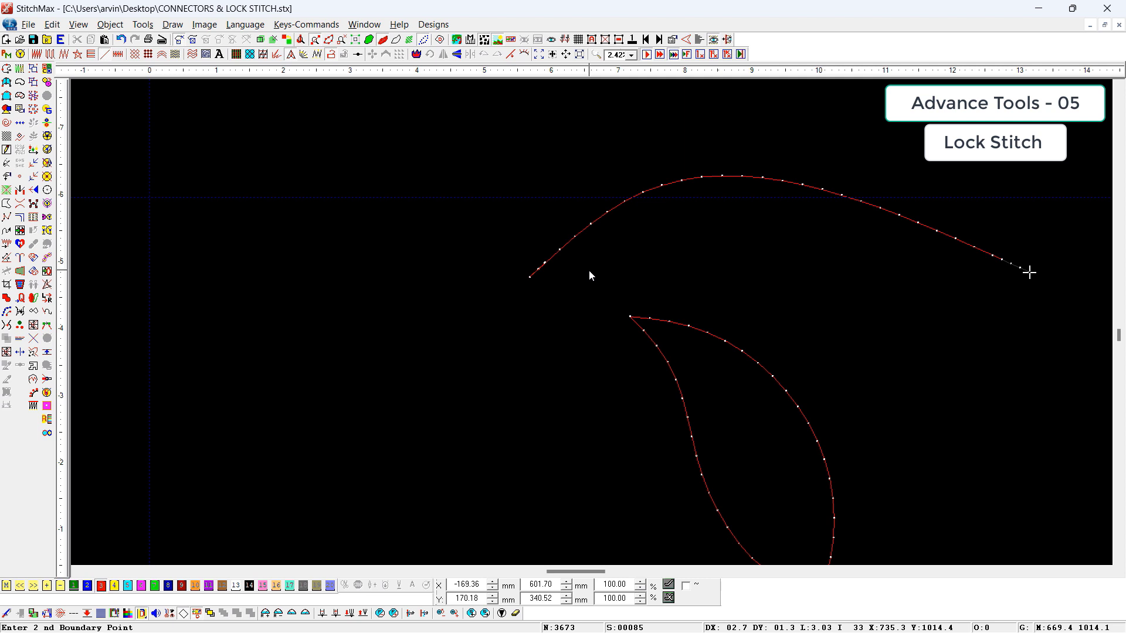
key(Right)
key(Right)
key(Right)
key(Right)
key(Right)
key(Right)
key(Right)
key(Right)
key(Right)
key(Right)
key(Escape)
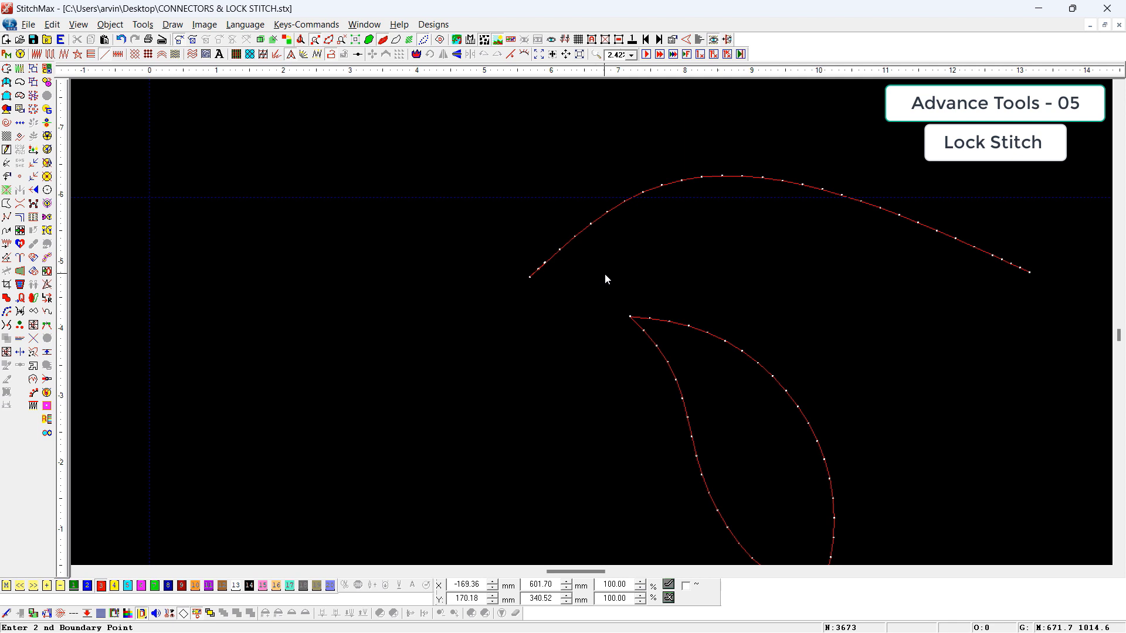
- Select the arched curve and review its lock parameters without changing them
scroll(709, 237, down, 1)
scroll(710, 237, down, 1)
scroll(619, 352, up, 3)
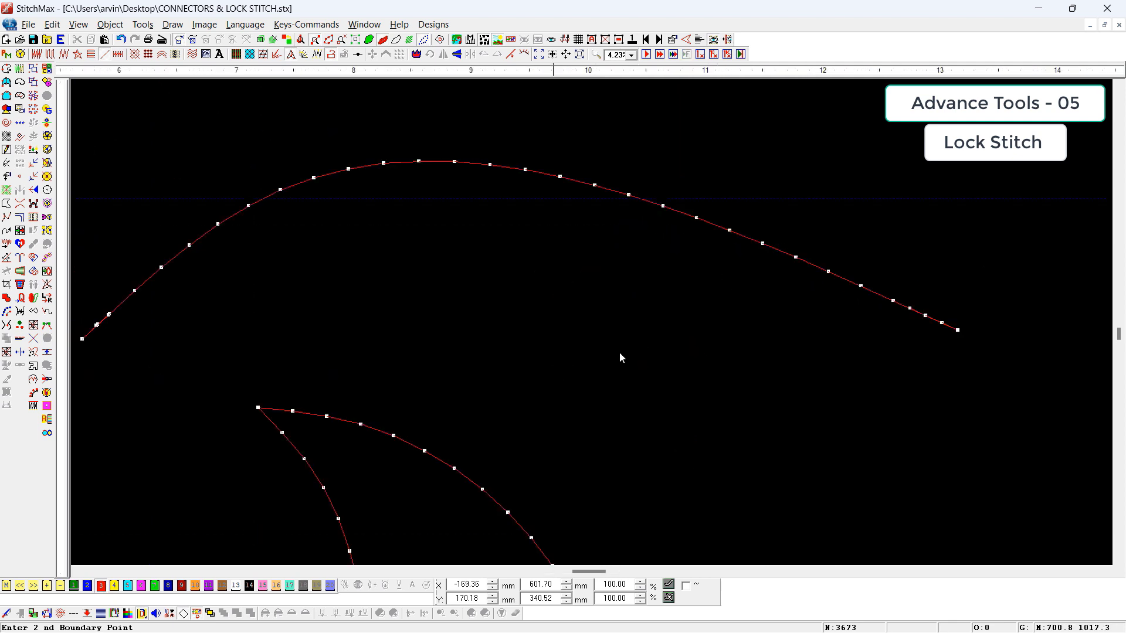
scroll(671, 339, down, 3)
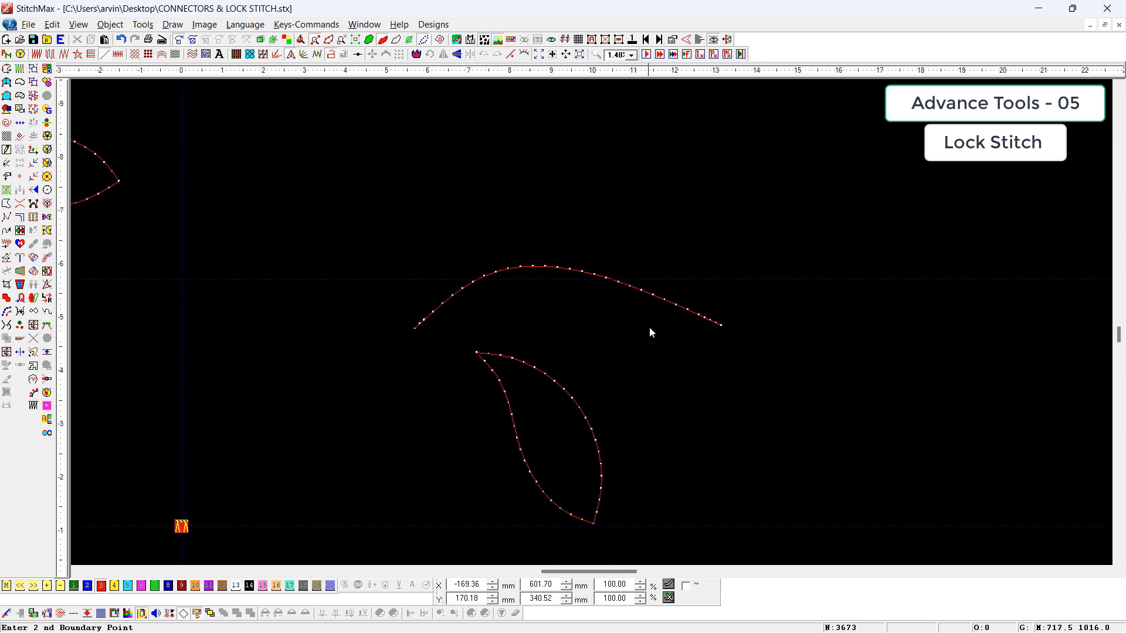
drag(653, 247, 601, 325)
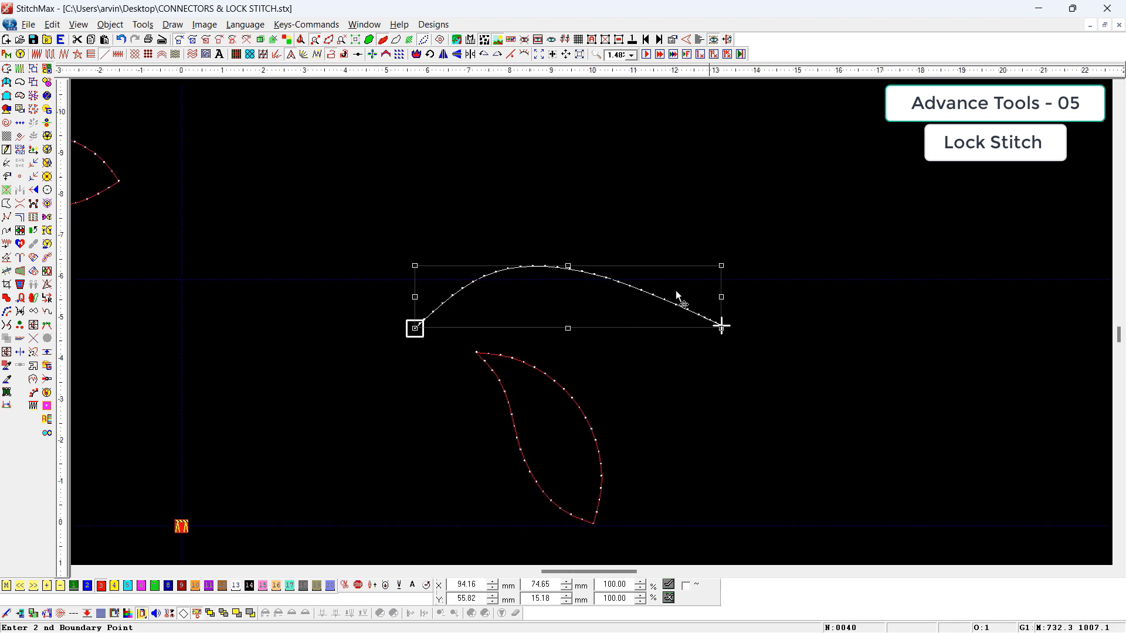
click(331, 55)
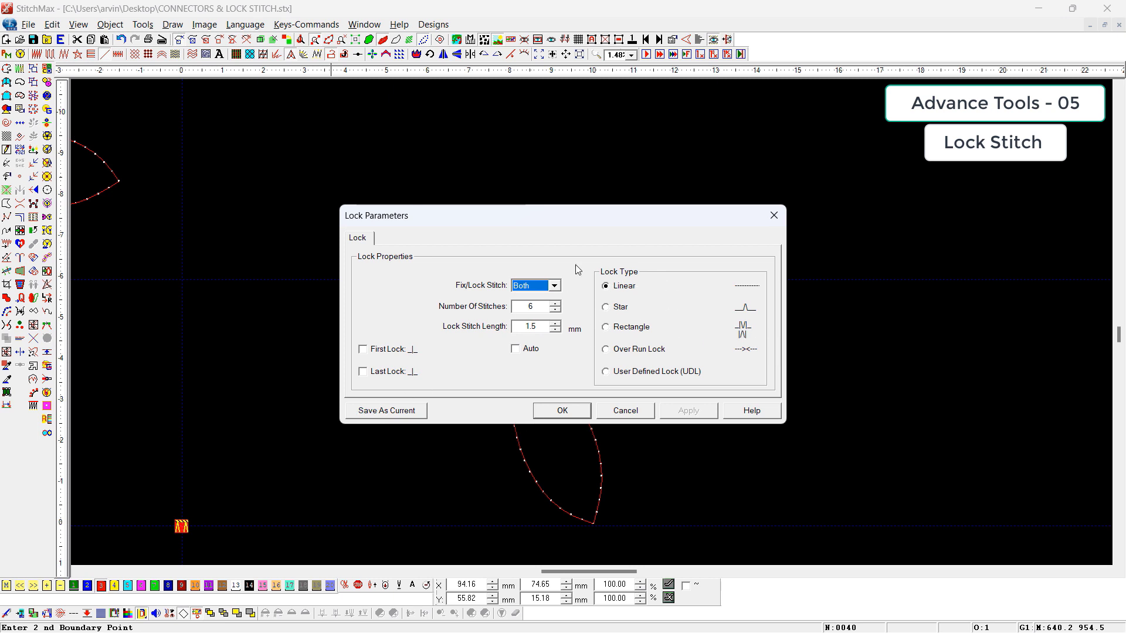
click(561, 410)
- Draw a curved satin column about 8.6 mm wide and 19.9 mm tall beside the start of the arched curve
drag(456, 283, 408, 378)
scroll(462, 410, down, 1)
click(463, 394)
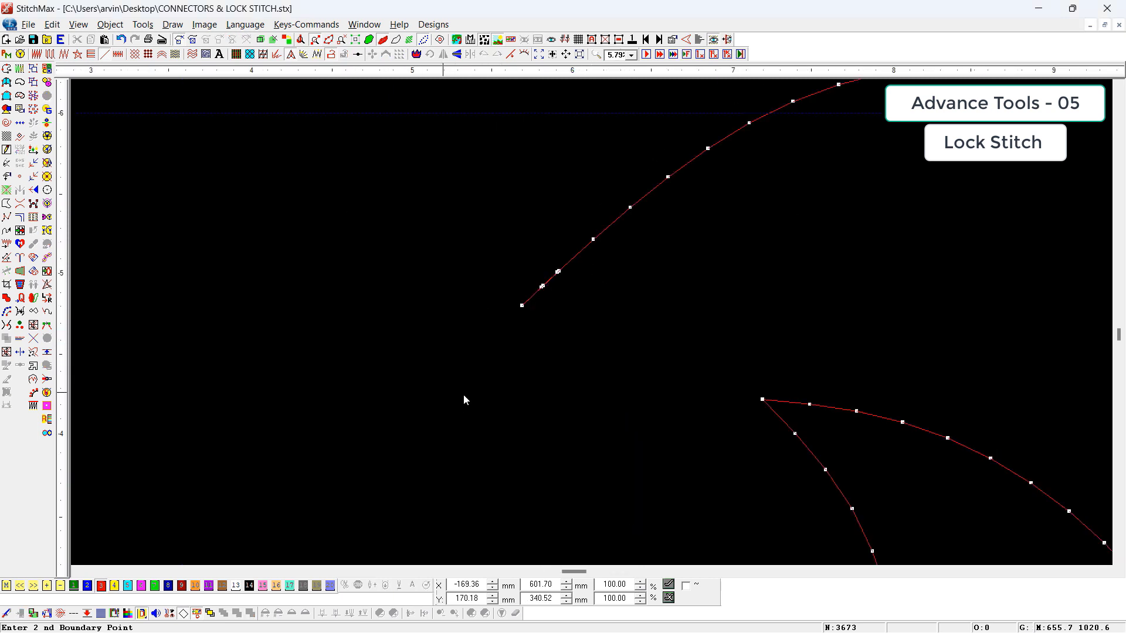
key(F11)
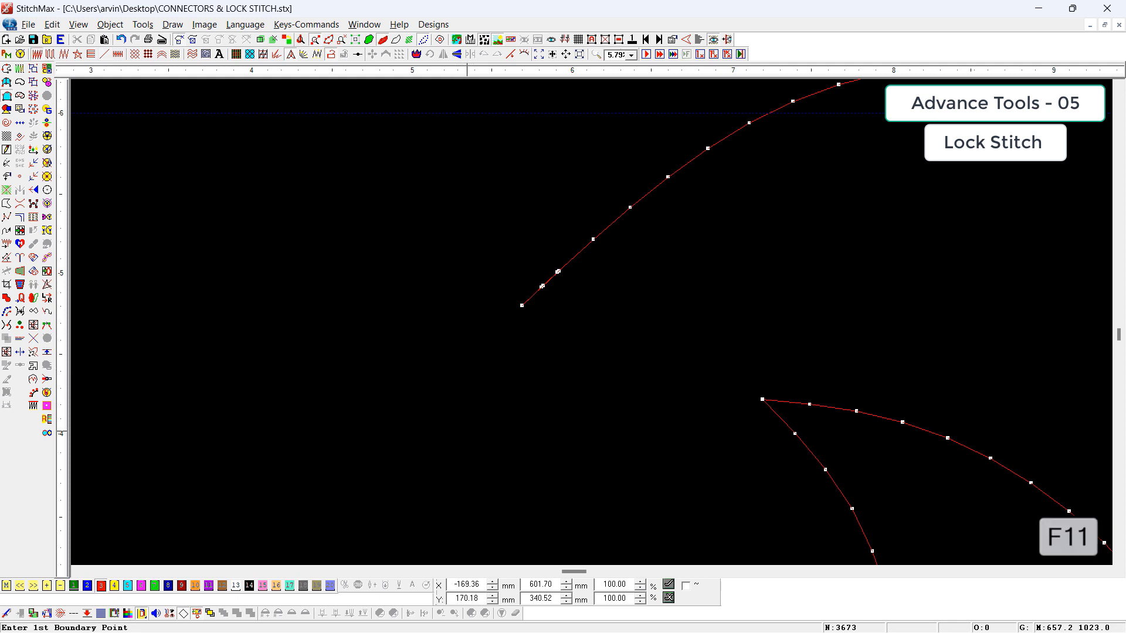
click(468, 433)
click(387, 329)
click(443, 113)
right_click(442, 113)
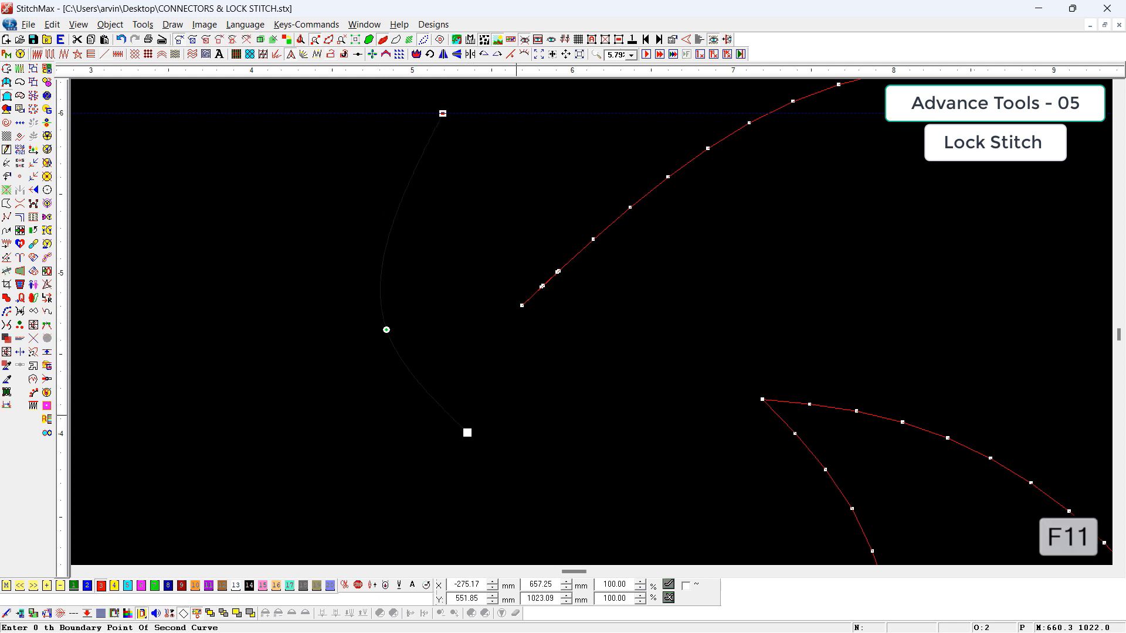
click(517, 416)
click(461, 311)
click(499, 113)
right_click(499, 113)
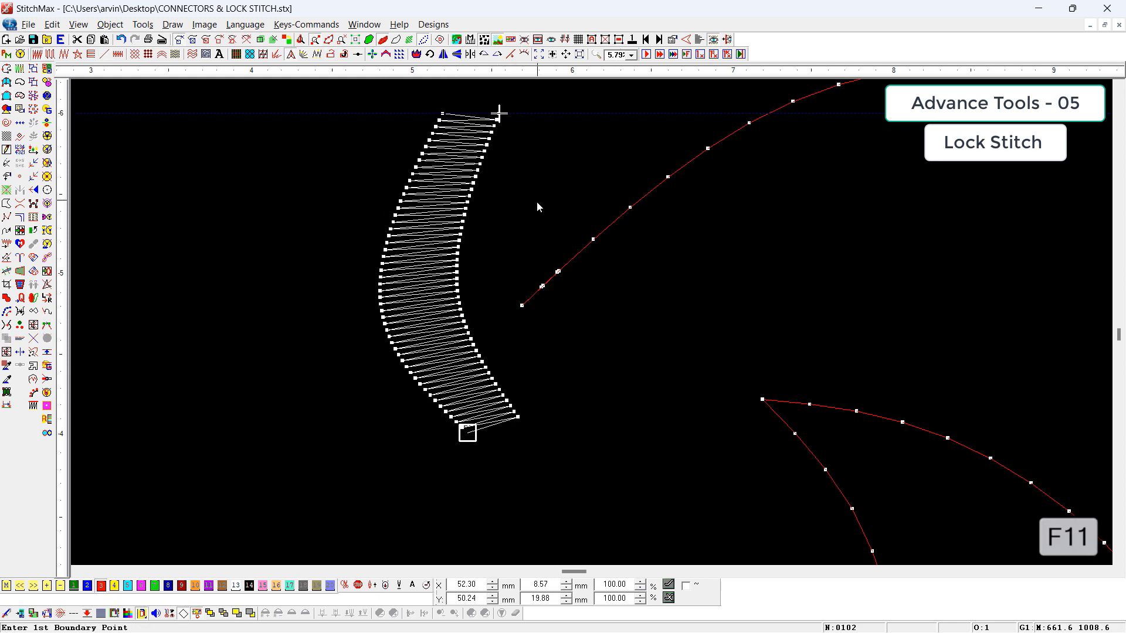
- Set the satin column's lock stitch length to 1.50 mm
scroll(510, 221, down, 1)
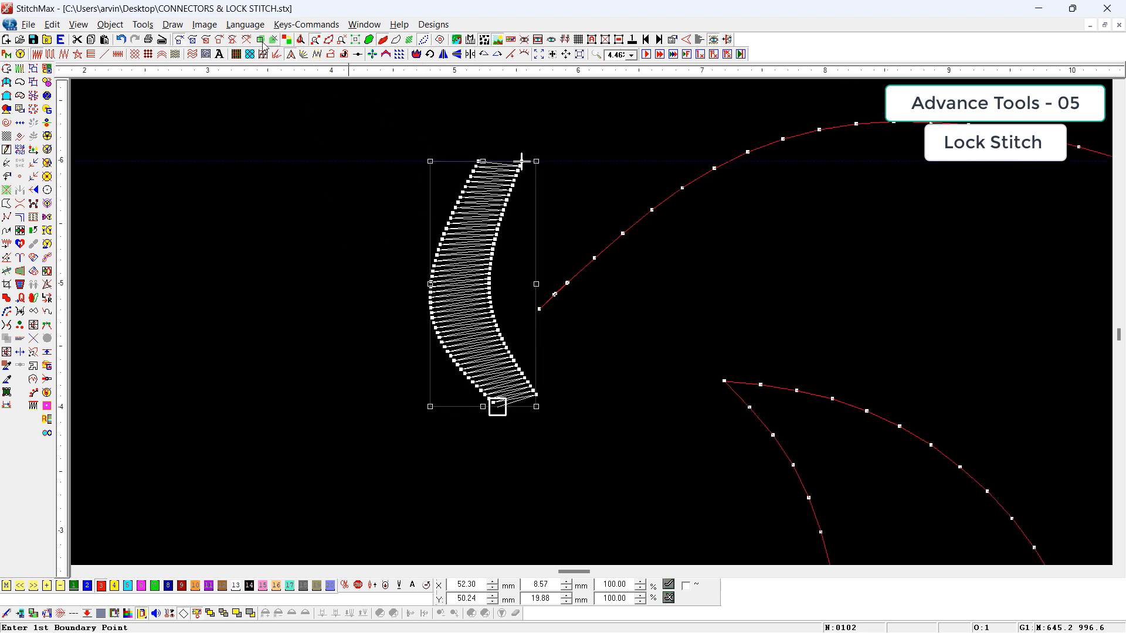
click(331, 54)
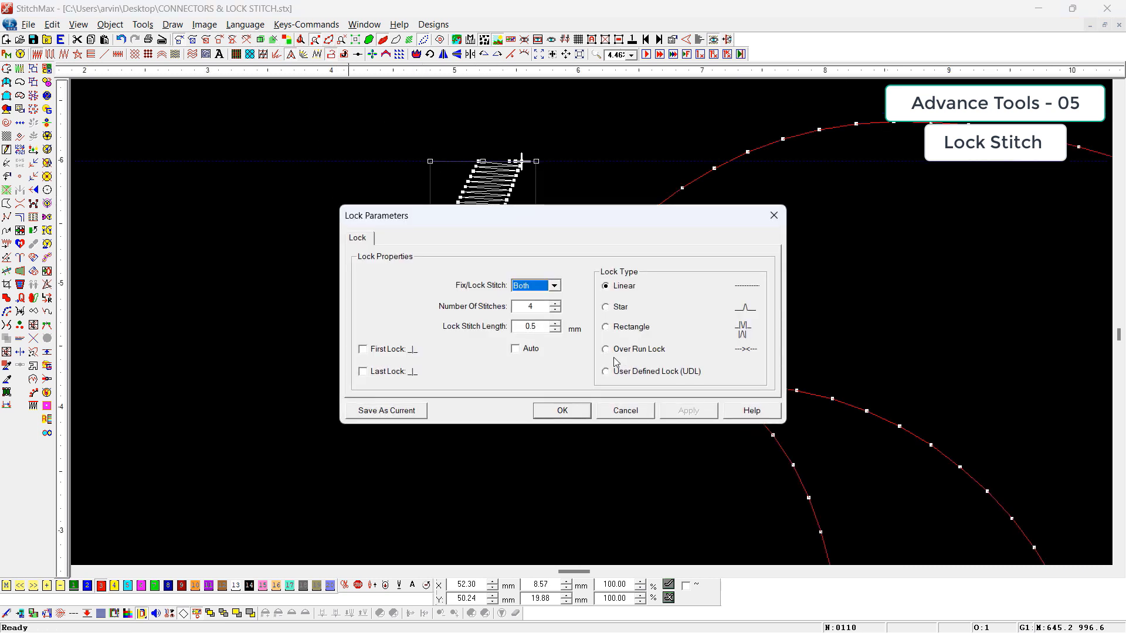
key(Tab)
key(Tab)
text(1.00)
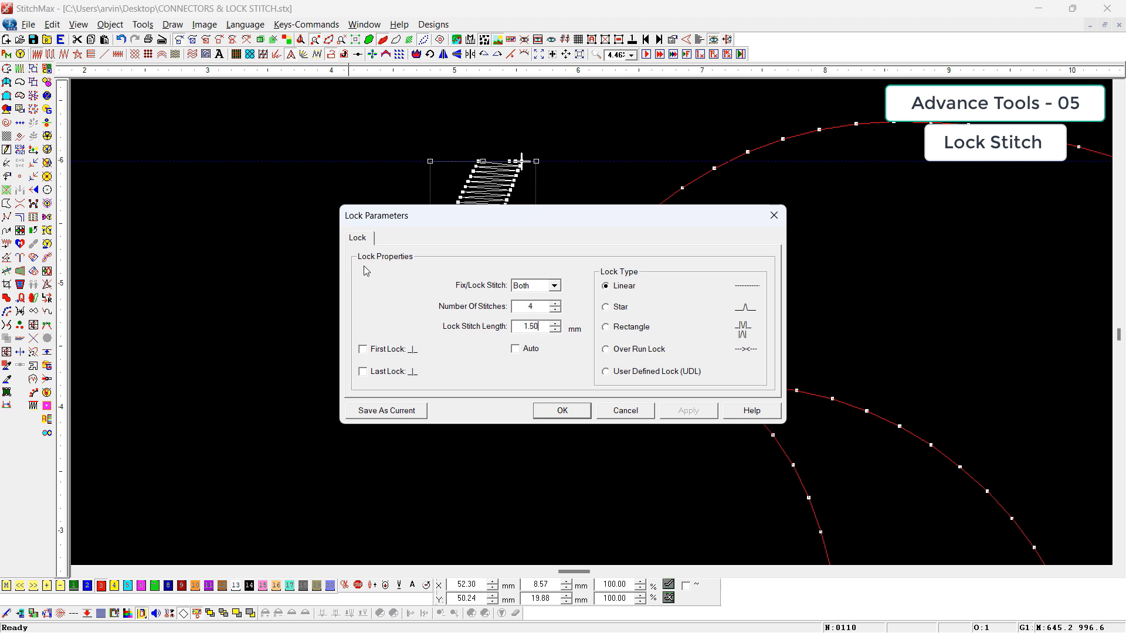
key(Return)
- Step back and forth through the stitches at the satin column's lower end to examine its first lock stitches
key(z)
drag(566, 339, 399, 442)
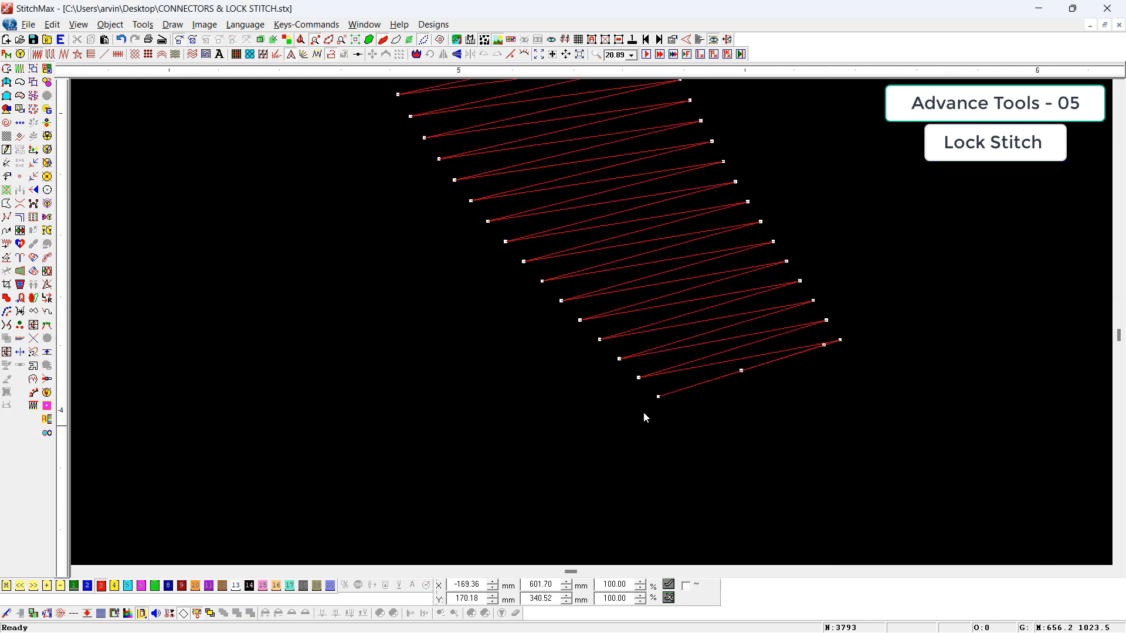
click(840, 340)
key(minus)
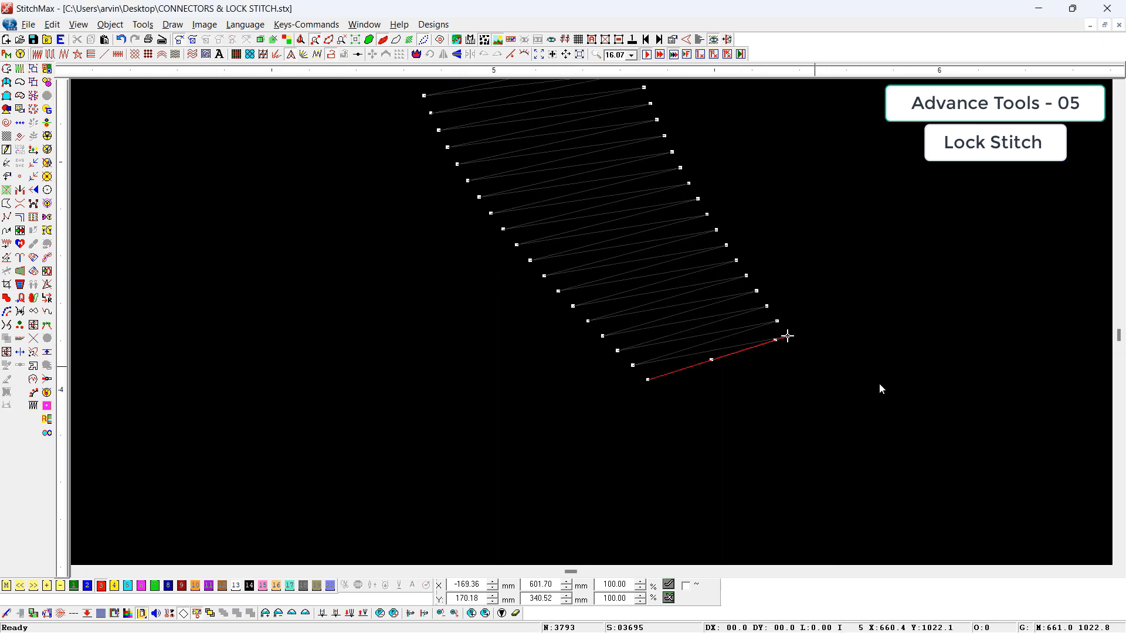
key(Left)
key(Left)
key(Left)
key(Left)
key(Right)
key(Right)
key(Right)
key(Right)
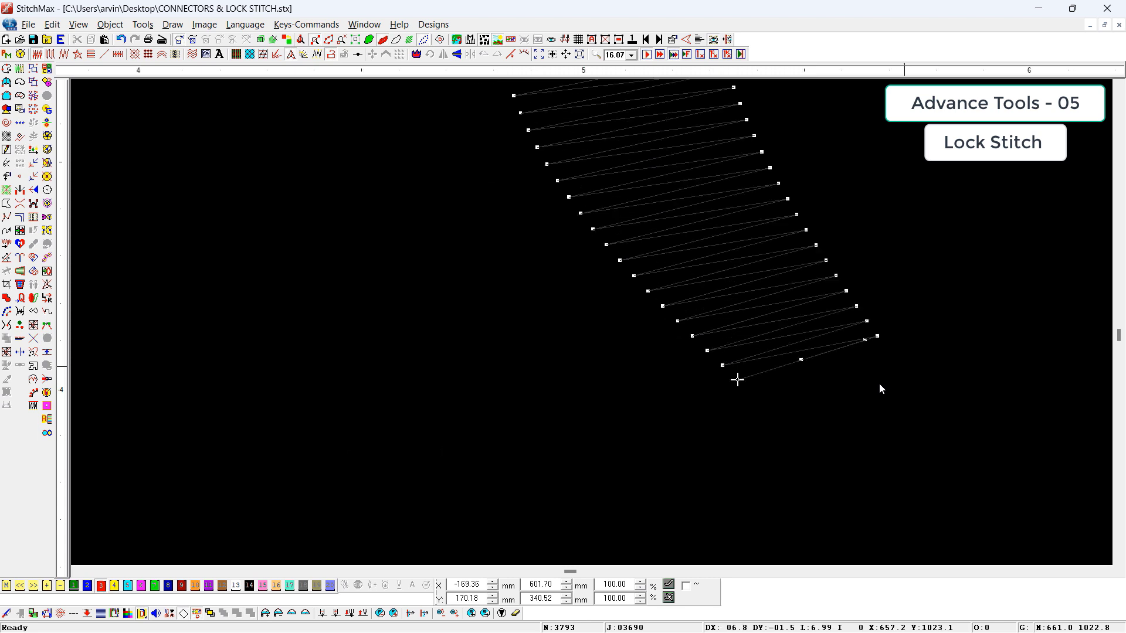
key(Right)
key(Right)
key(Right)
key(Right)
key(Right)
key(Right)
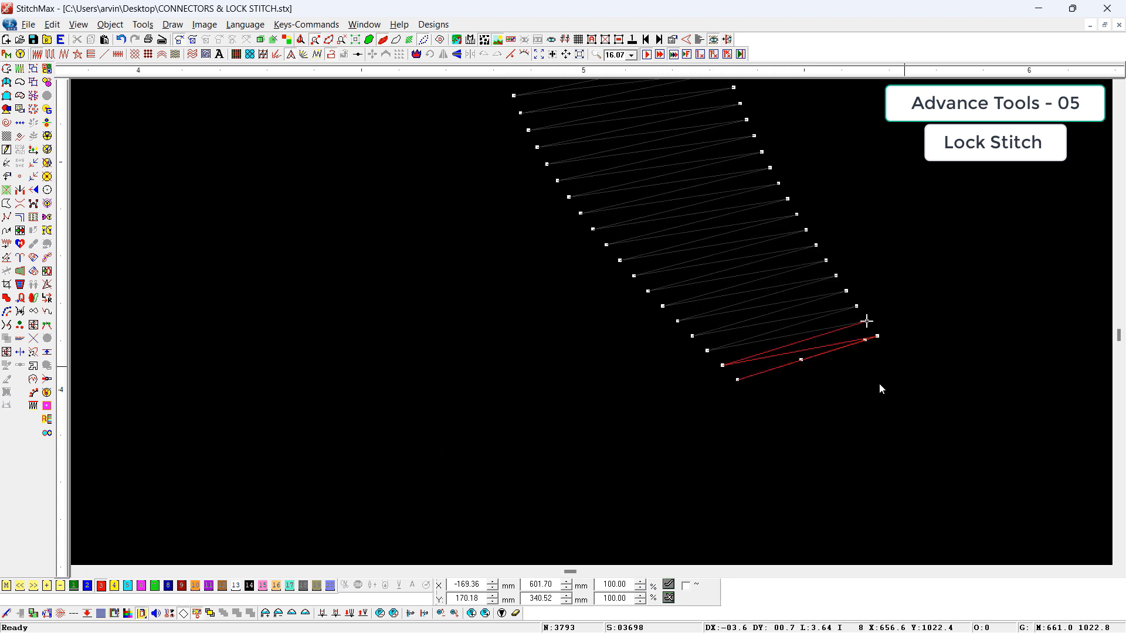
- Exit the stitch view and delete the sample satin column
key(minus)
key(minus)
key(Escape)
key(minus)
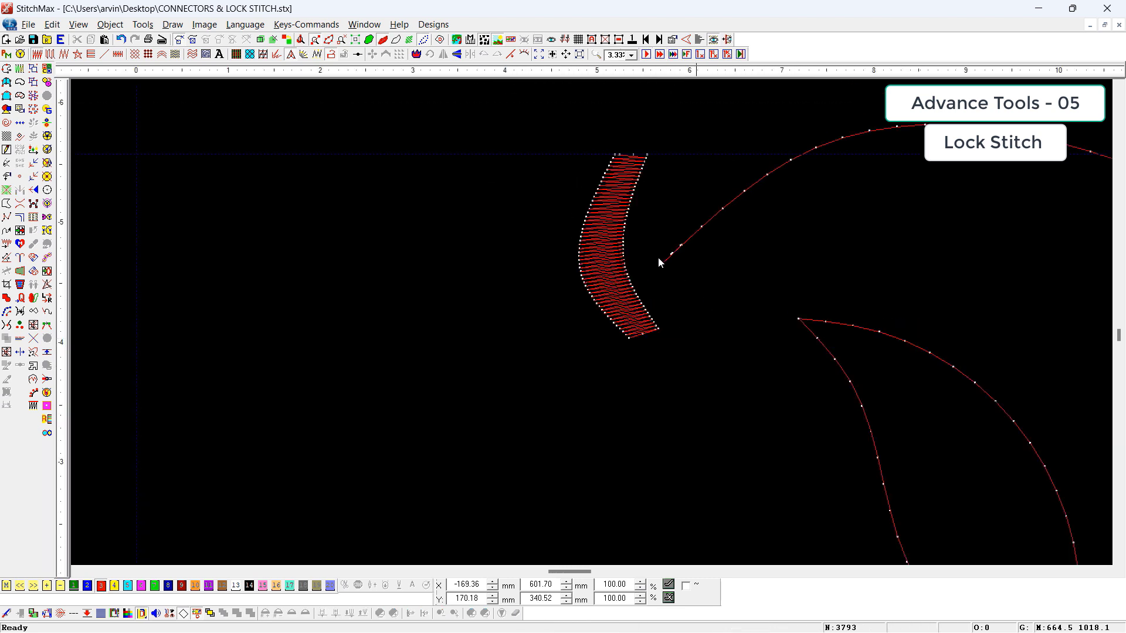
click(626, 272)
key(minus)
key(Delete)
- Select the arched curve and set its lock type to Star
drag(676, 215, 700, 274)
click(332, 55)
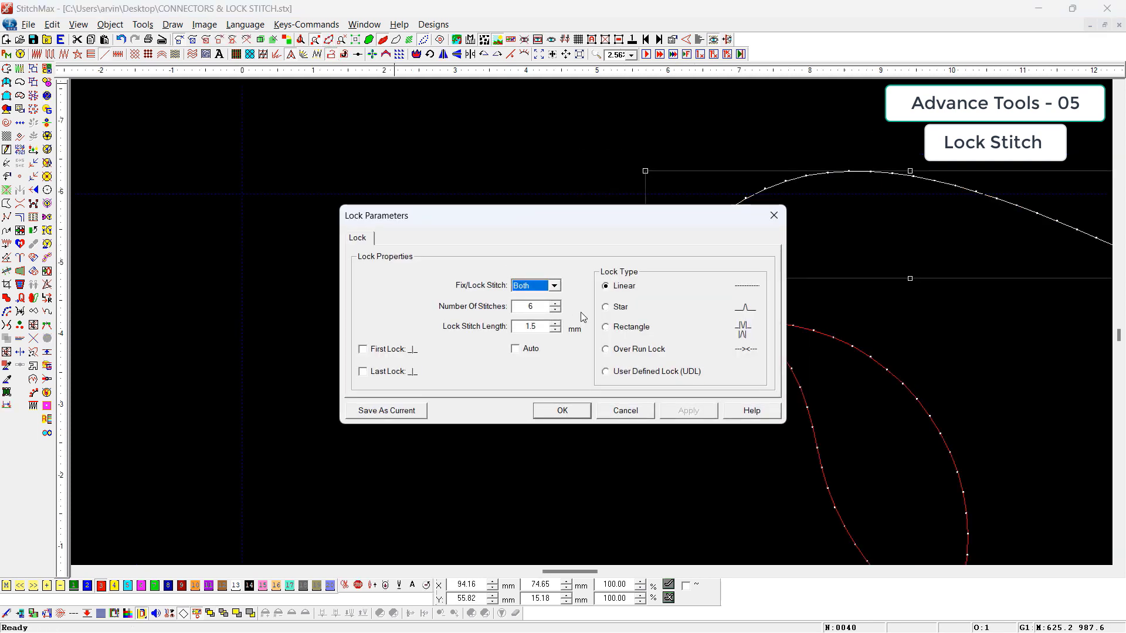
click(621, 309)
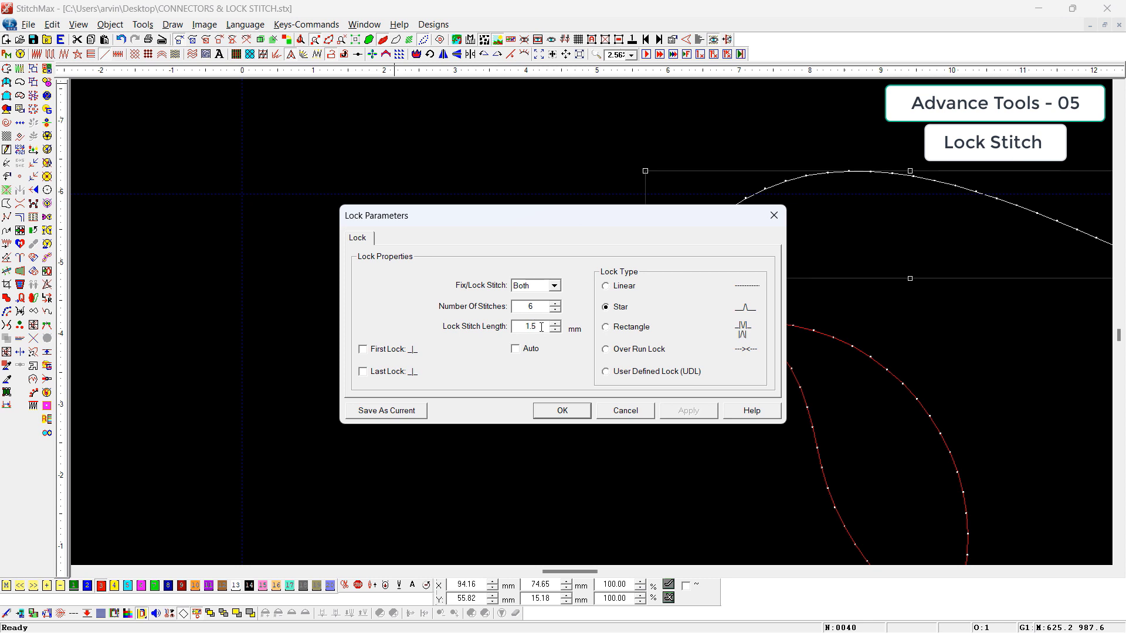
click(536, 287)
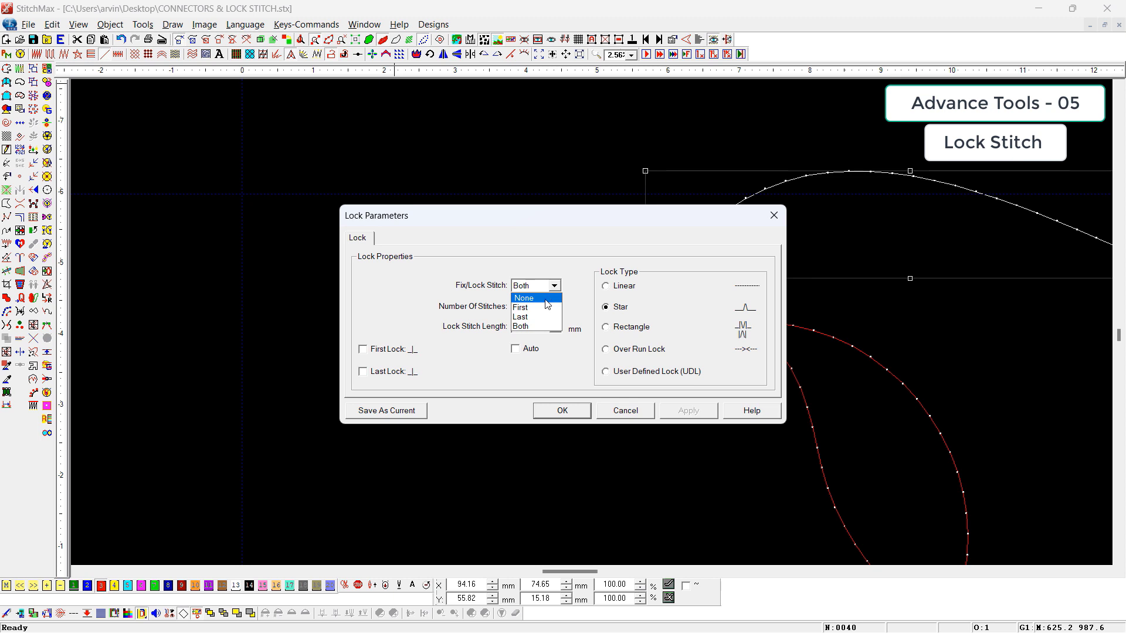
click(590, 319)
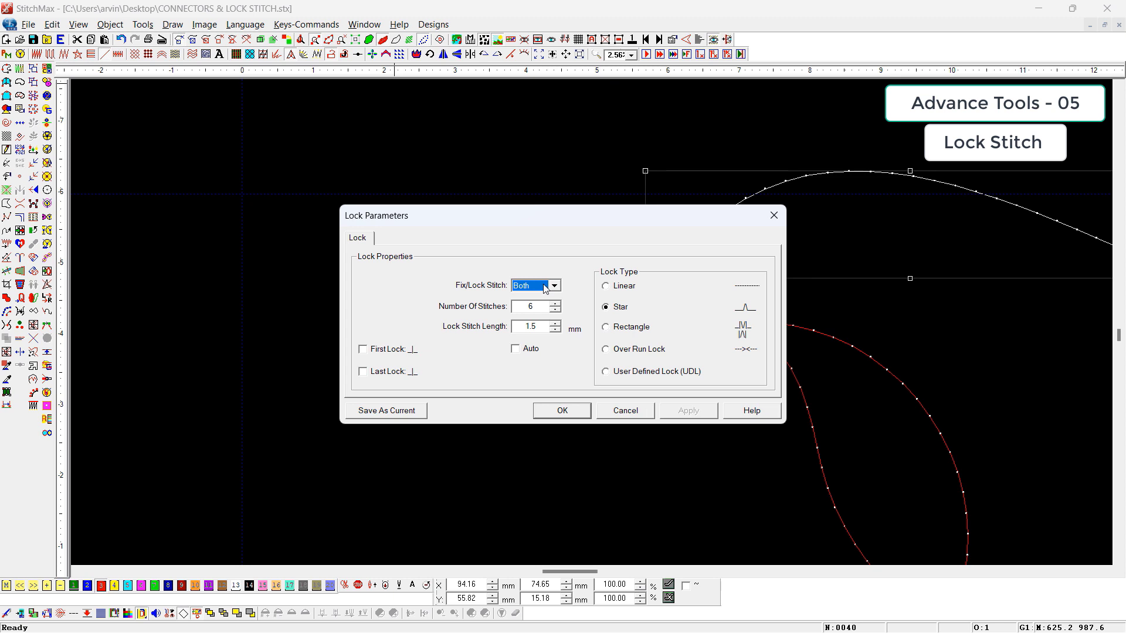
click(562, 417)
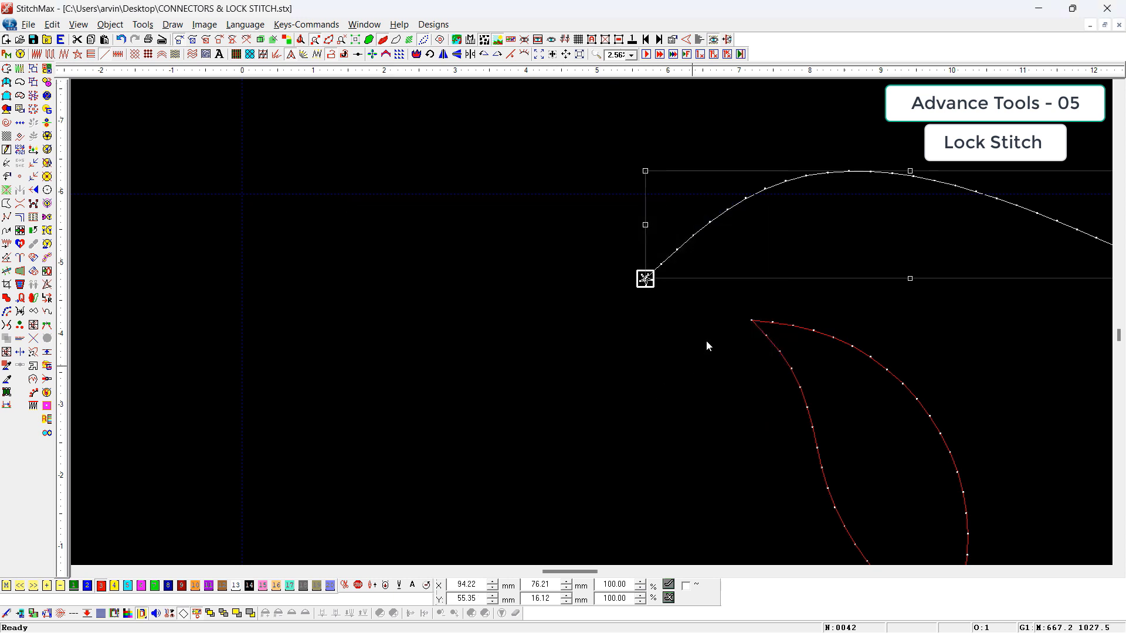
- Examine the star lock at the start of the arched curve, stepping back and forth through its stitches
key(z)
drag(614, 250, 694, 352)
click(581, 222)
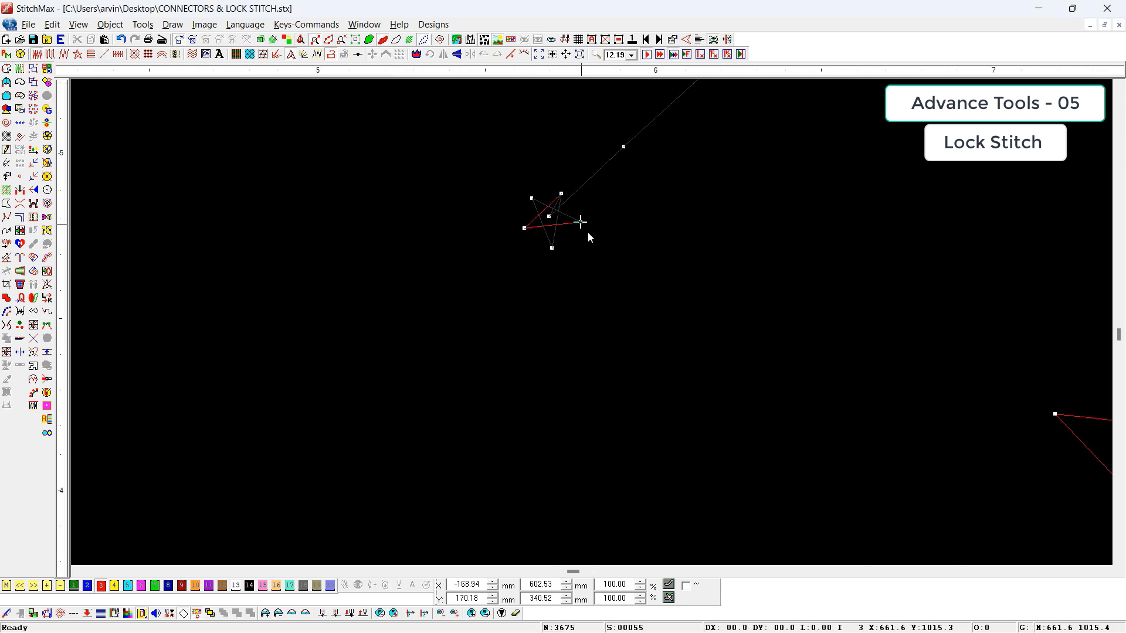
scroll(602, 253, down, 1)
key(Left)
key(Left)
key(Left)
key(Left)
key(Right)
key(Right)
key(Right)
key(Right)
key(Right)
key(Right)
key(Right)
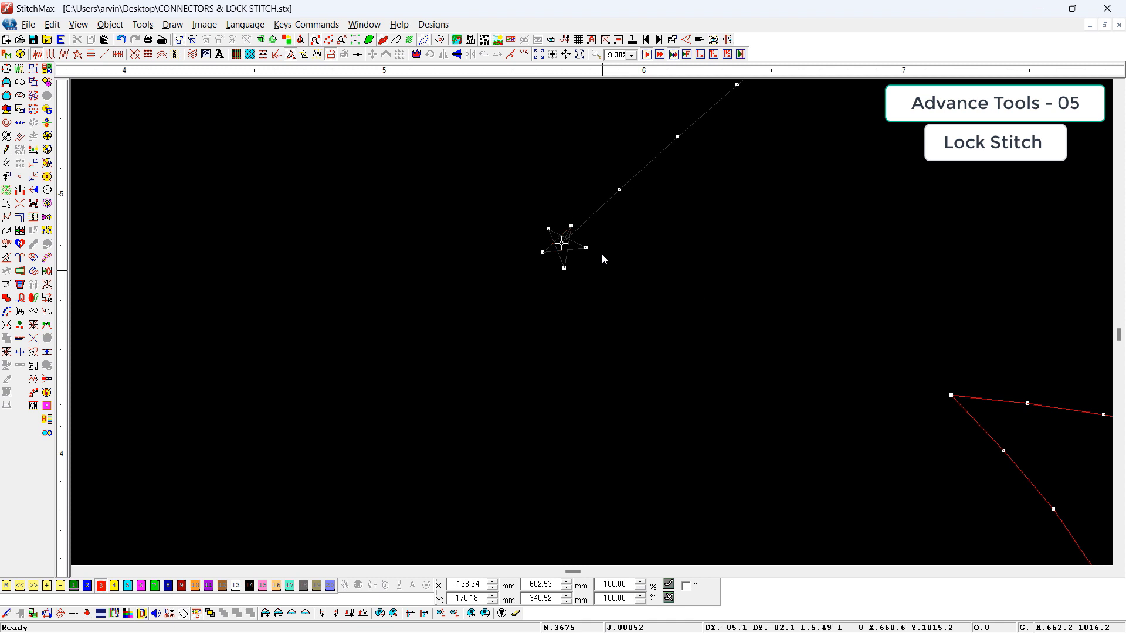
key(Right)
key(Right)
key(Right)
key(Right)
- Step through the remaining stitches of the arched curve to examine the star lock at its far end
scroll(602, 254, down, 5)
scroll(601, 253, down, 2)
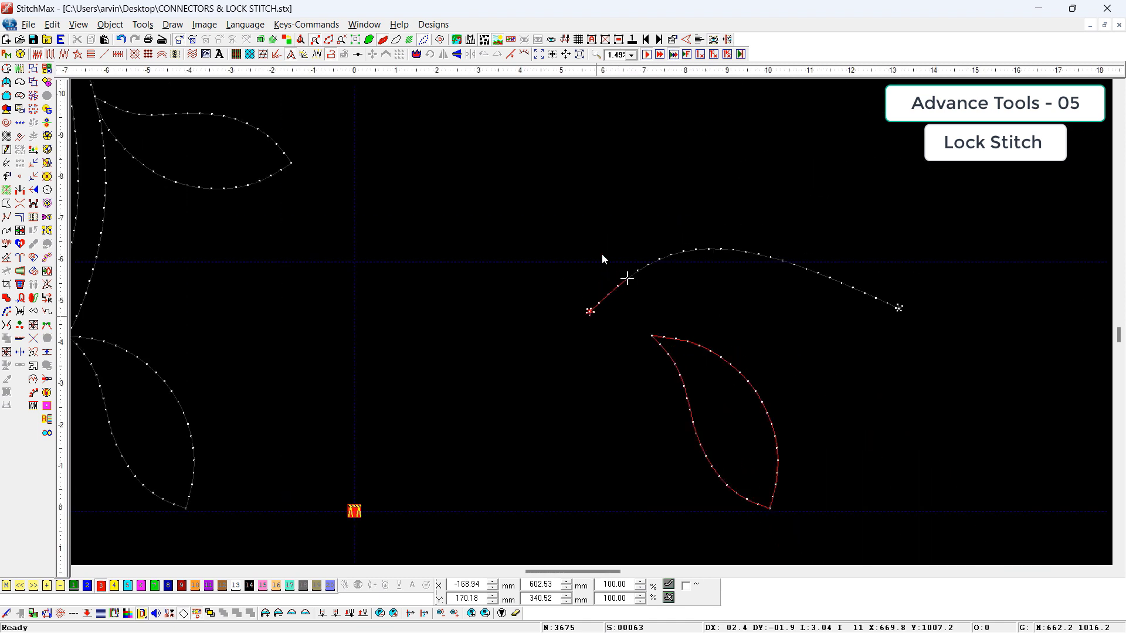
key(Right)
key(Right)
key(Right)
key(Right)
key(Right)
key(Right)
key(Right)
key(Right)
key(Right)
key(Right)
key(Right)
key(Right)
key(Right)
key(Right)
key(Right)
key(Right)
key(Right)
key(Right)
key(Right)
key(Right)
key(Right)
key(Right)
key(Right)
key(Right)
key(Right)
key(Right)
key(Right)
key(Right)
key(Right)
key(Right)
key(Right)
key(Right)
key(Right)
key(Right)
scroll(602, 253, down, 1)
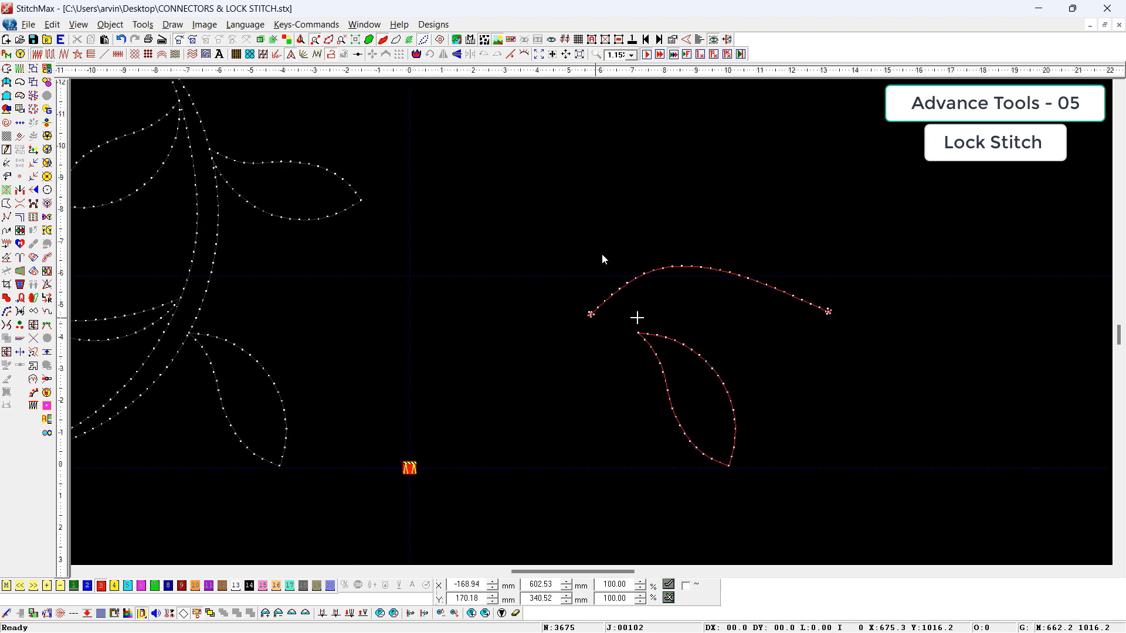
key(Escape)
- Select the arched curve and set its lock type to Rectangle
drag(670, 254, 677, 305)
scroll(678, 305, down, 1)
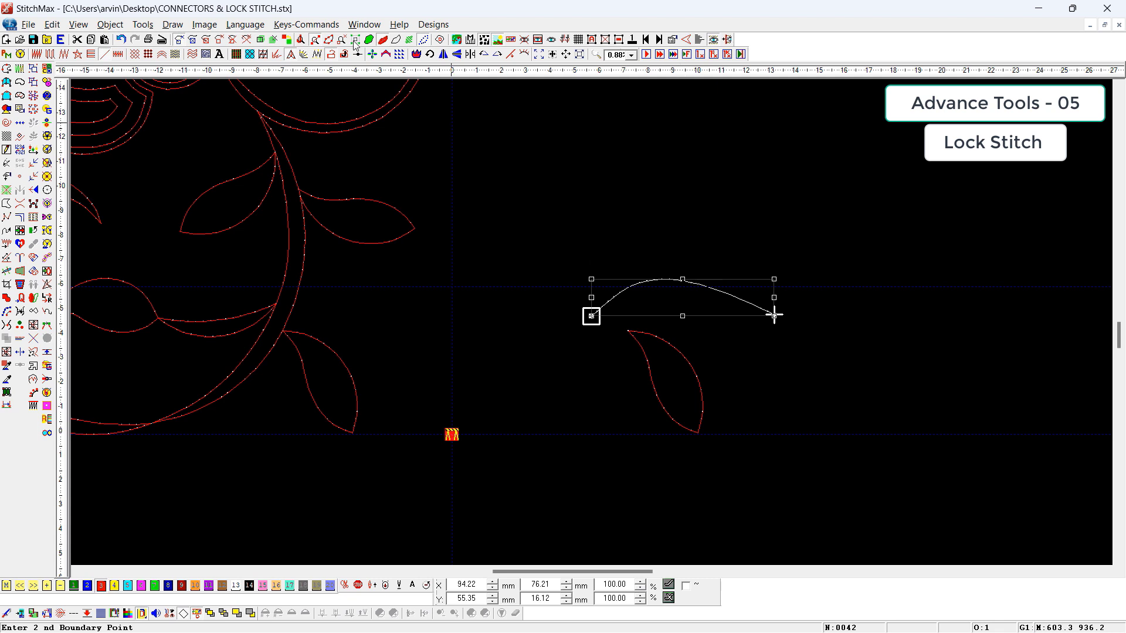
right_click(328, 57)
click(607, 327)
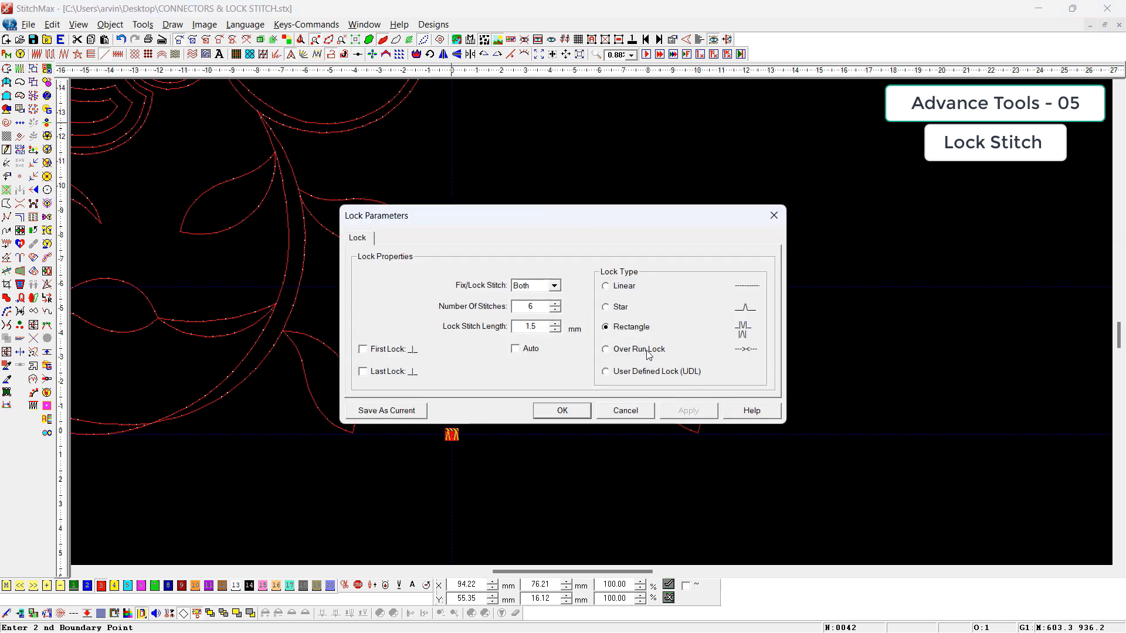
click(562, 411)
- Examine the rectangle lock at the start of the arched curve by stepping through its stitches
scroll(604, 312, up, 5)
drag(511, 209, 458, 383)
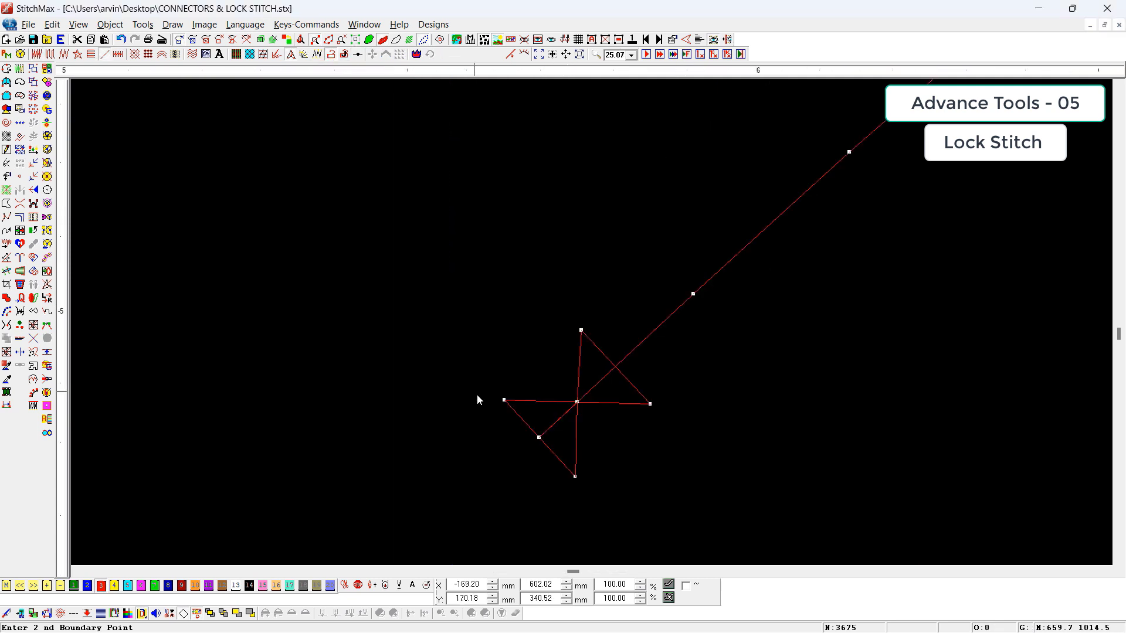
click(504, 401)
scroll(385, 374, down, 2)
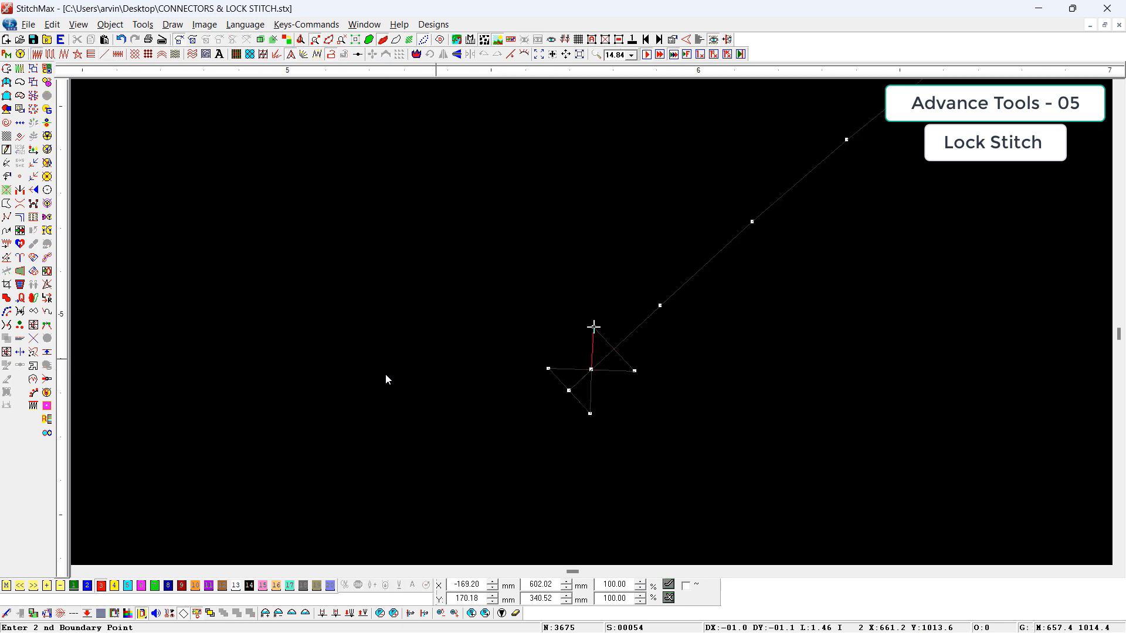
key(Right)
key(Right)
key(Right)
key(Right)
key(Right)
key(Right)
key(Right)
key(minus)
key(minus)
key(minus)
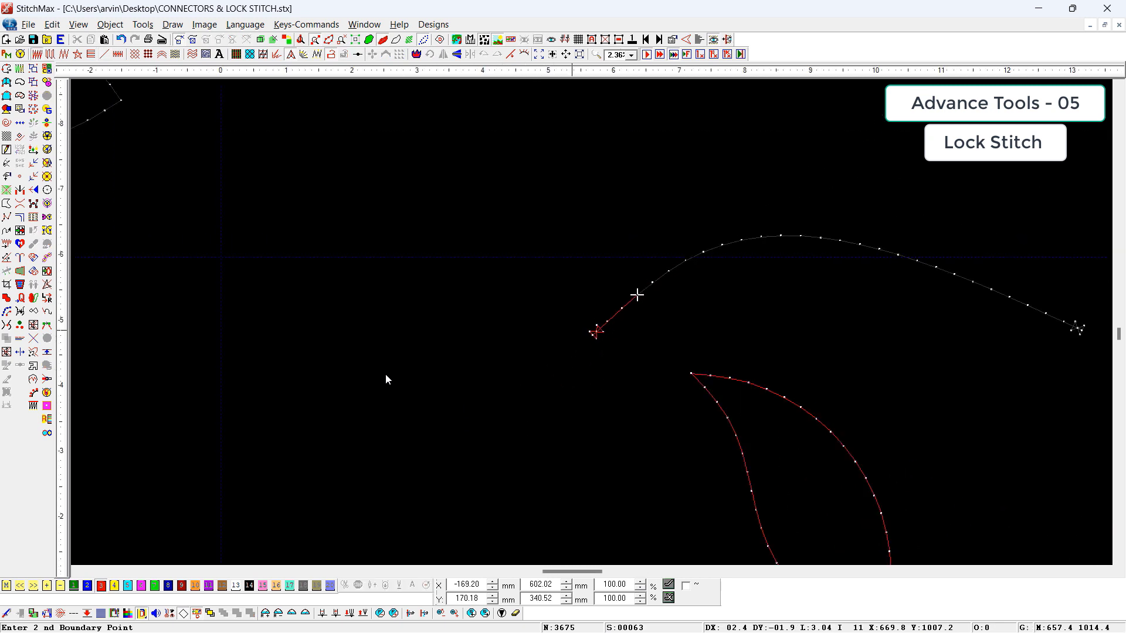
- Step through the remaining stitches of the arched curve to examine the rectangle lock at its far end
key(Right)
key(Right)
key(Right)
key(Right)
key(Right)
key(Right)
key(Right)
key(Right)
key(Right)
key(Right)
key(Right)
key(Right)
key(Right)
key(Right)
key(Right)
key(Right)
key(Right)
key(Right)
key(Right)
key(Right)
key(Right)
key(Right)
key(Right)
key(Right)
key(Right)
key(Right)
key(Right)
key(Right)
key(Right)
key(Right)
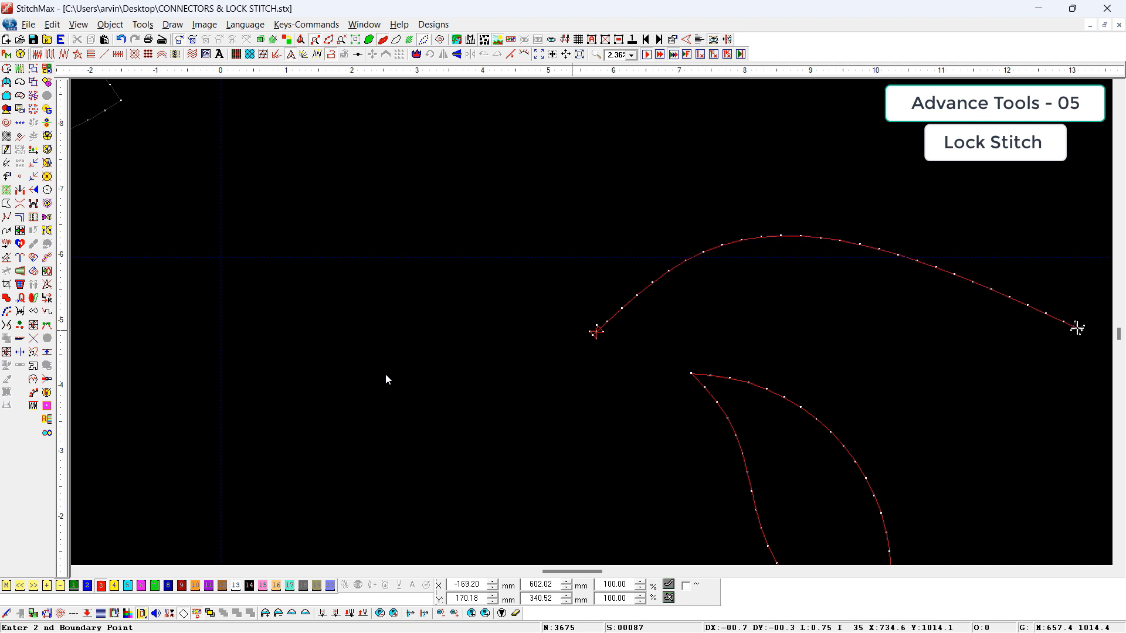
key(minus)
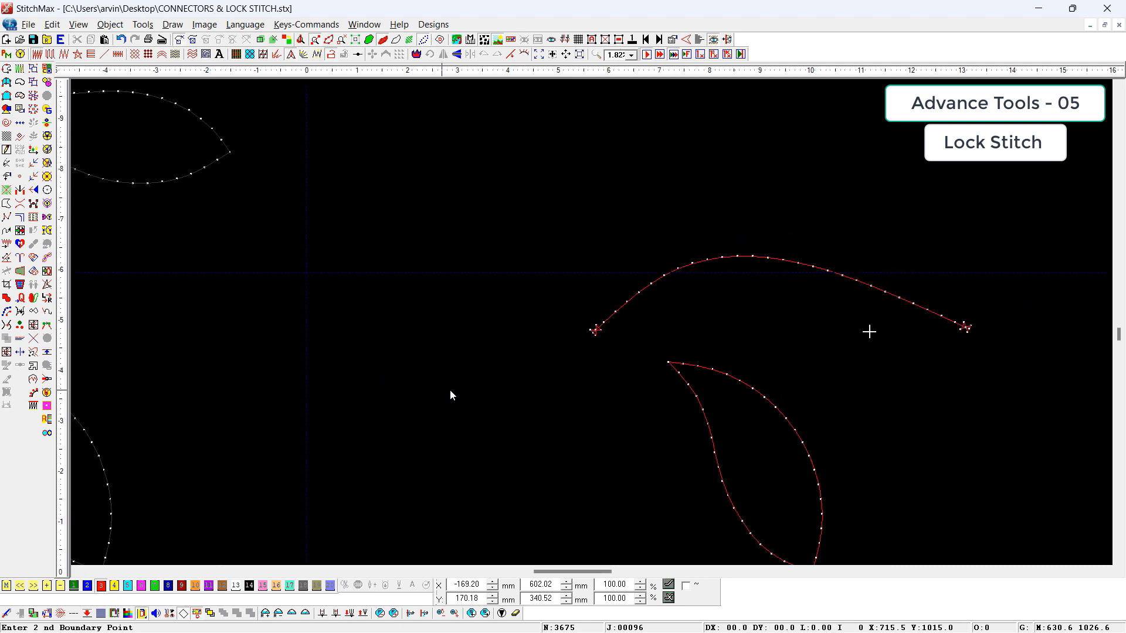
drag(632, 255, 687, 298)
right_click(333, 58)
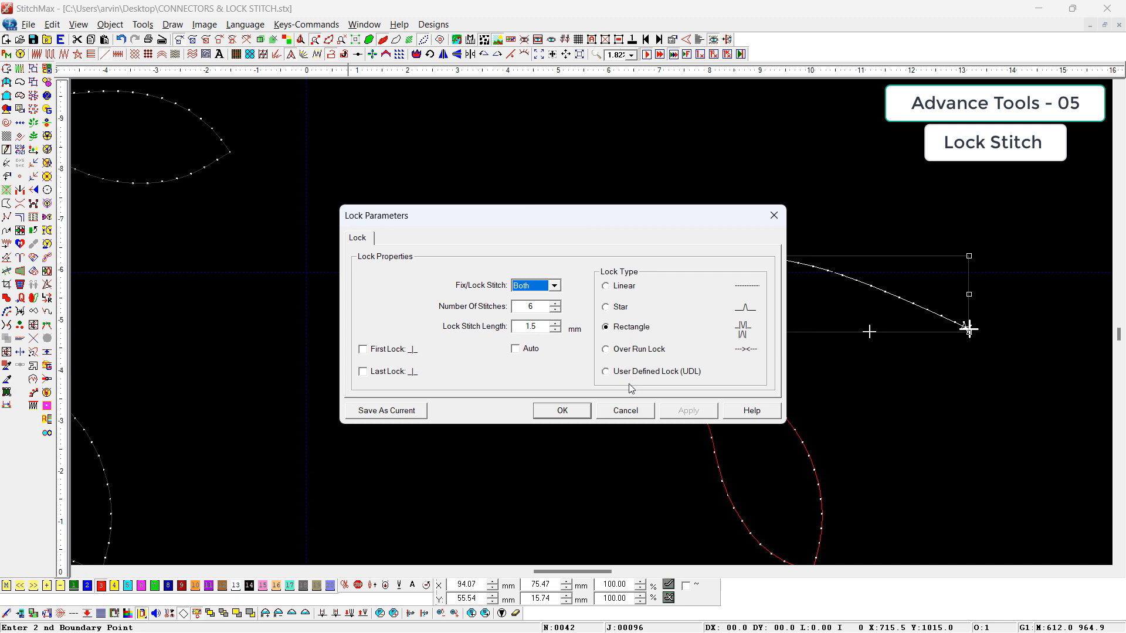
click(625, 410)
- Undo the Rectangle lock type on the arched curve
click(509, 296)
key(z)
drag(581, 305, 617, 387)
key(ctrl+z)
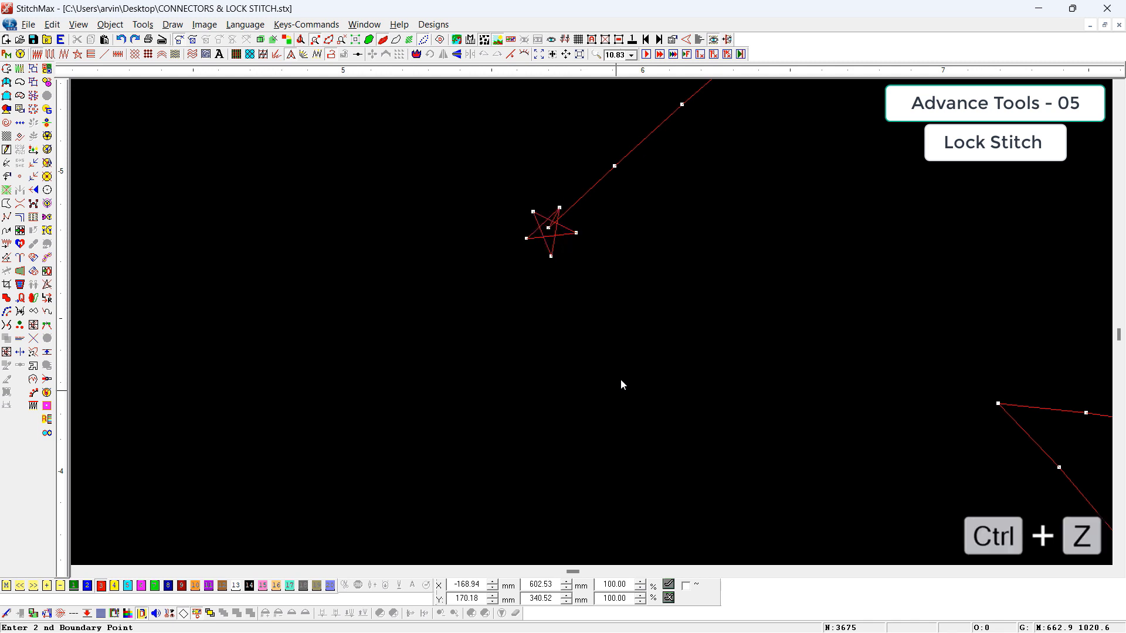
- Draw a small circle about 1.2 mm wide beside the arched curve's start and give it a Star fill
scroll(485, 254, down, 1)
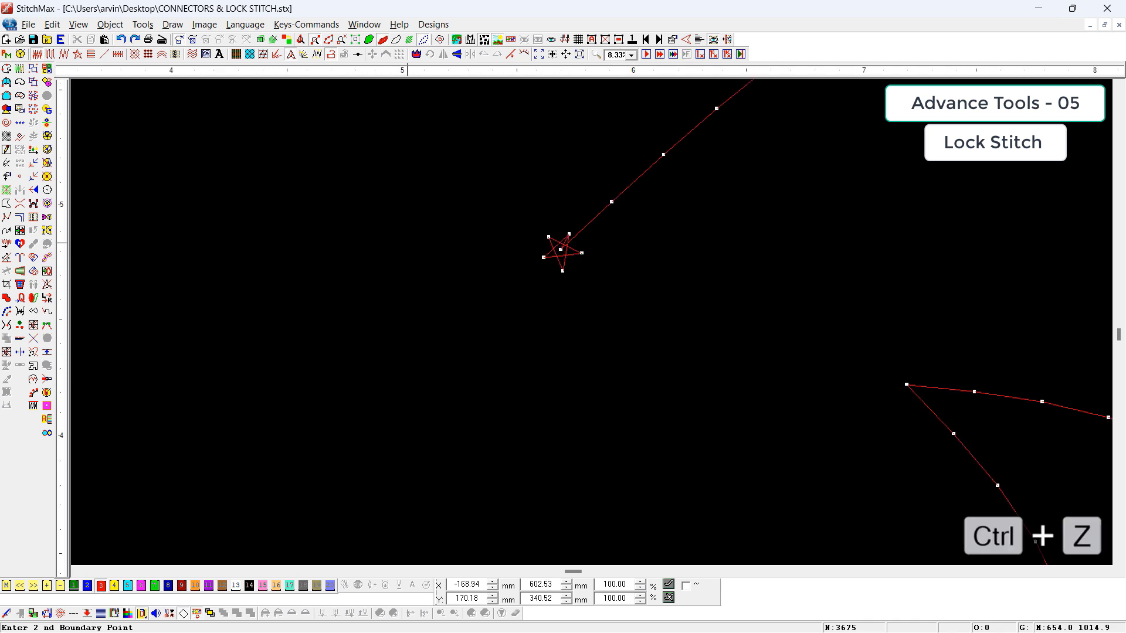
click(411, 244)
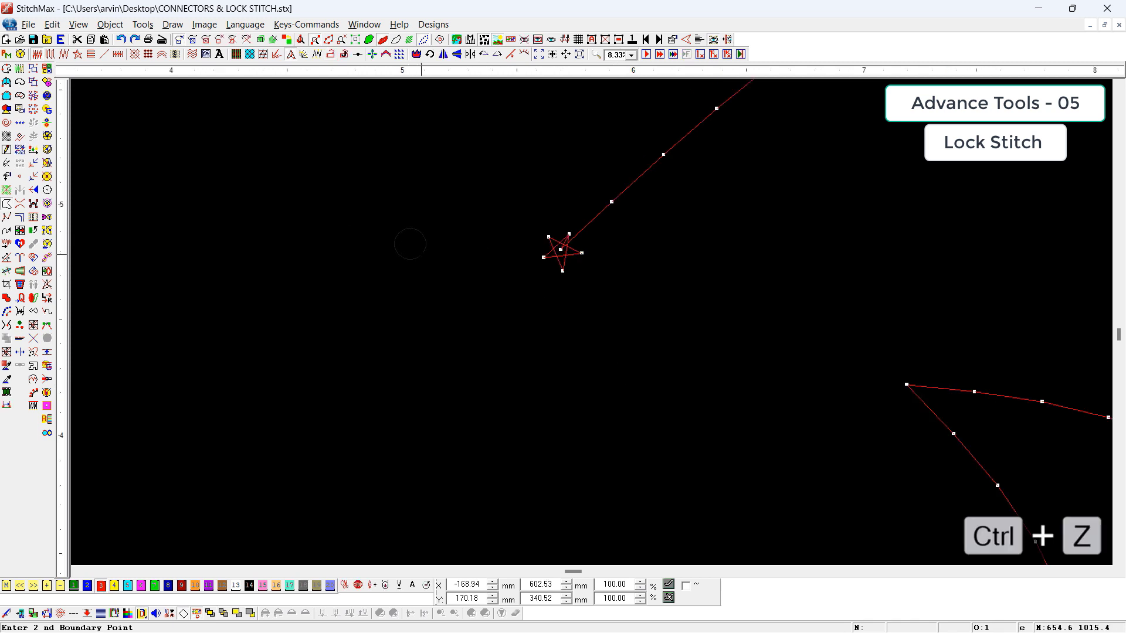
click(78, 54)
drag(369, 208, 515, 356)
scroll(551, 339, down, 2)
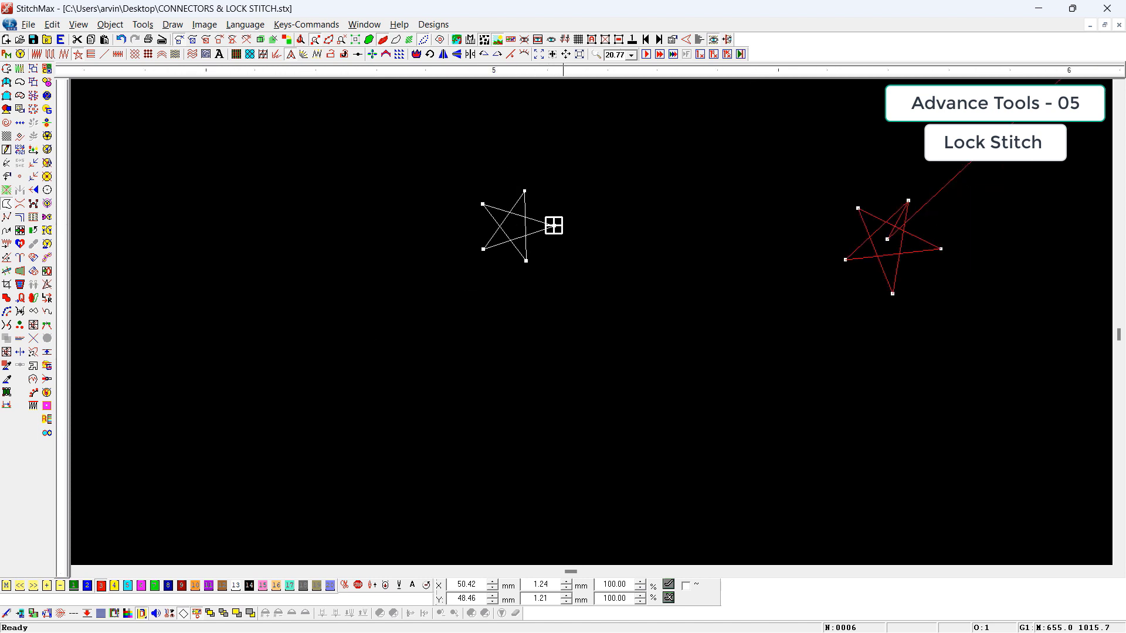
- Set the small star's stitch spacing to 30 mm and enlarge the star to about 1.65 by 1.70 mm
double_click(556, 257)
key(BackSpace)
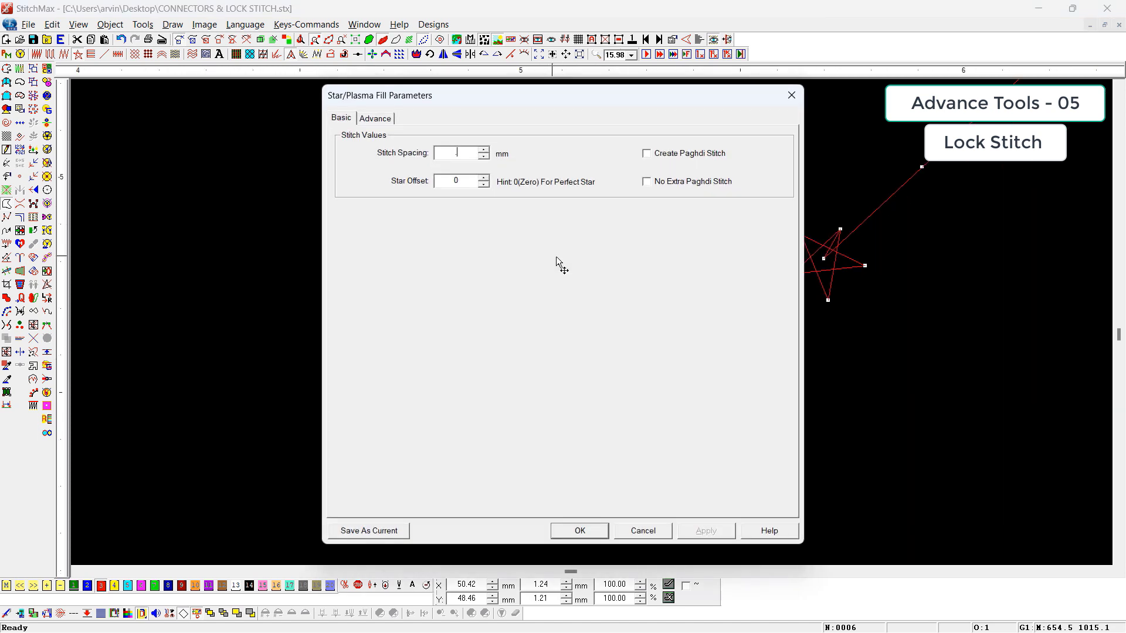
text(30)
key(Return)
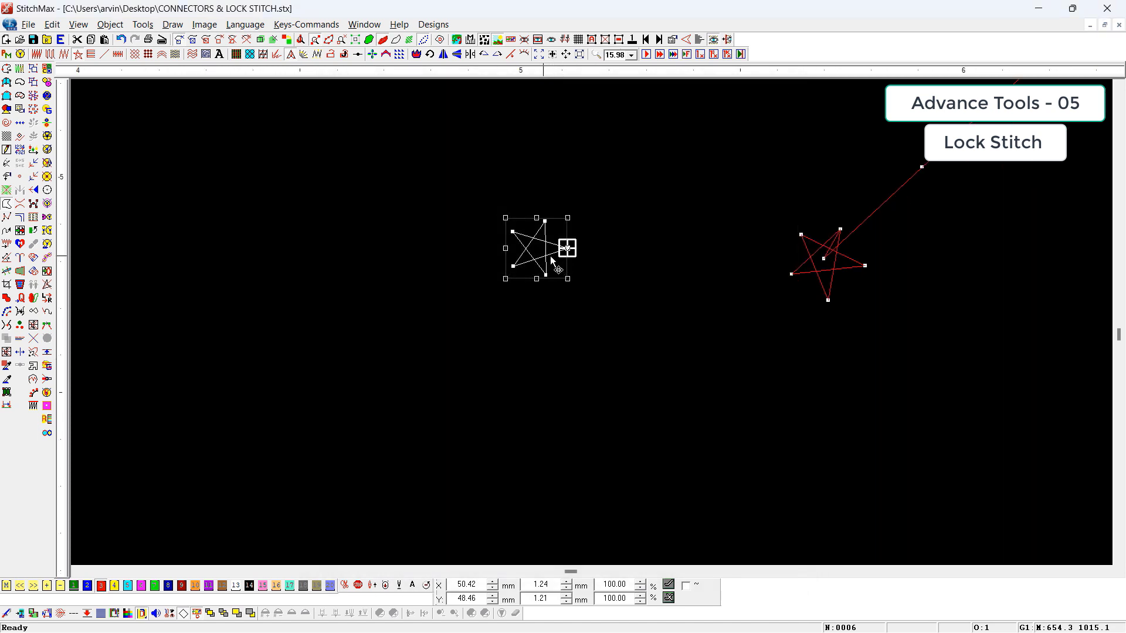
drag(574, 285, 591, 307)
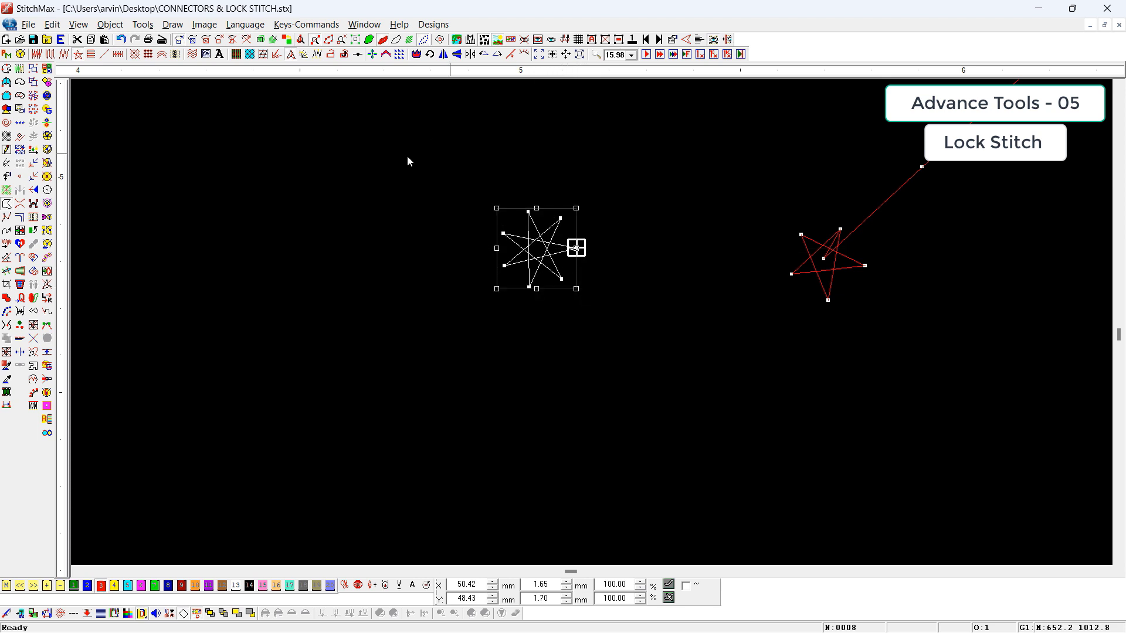
- Add the selected star to the style library under the name UDL
scroll(592, 252, down, 1)
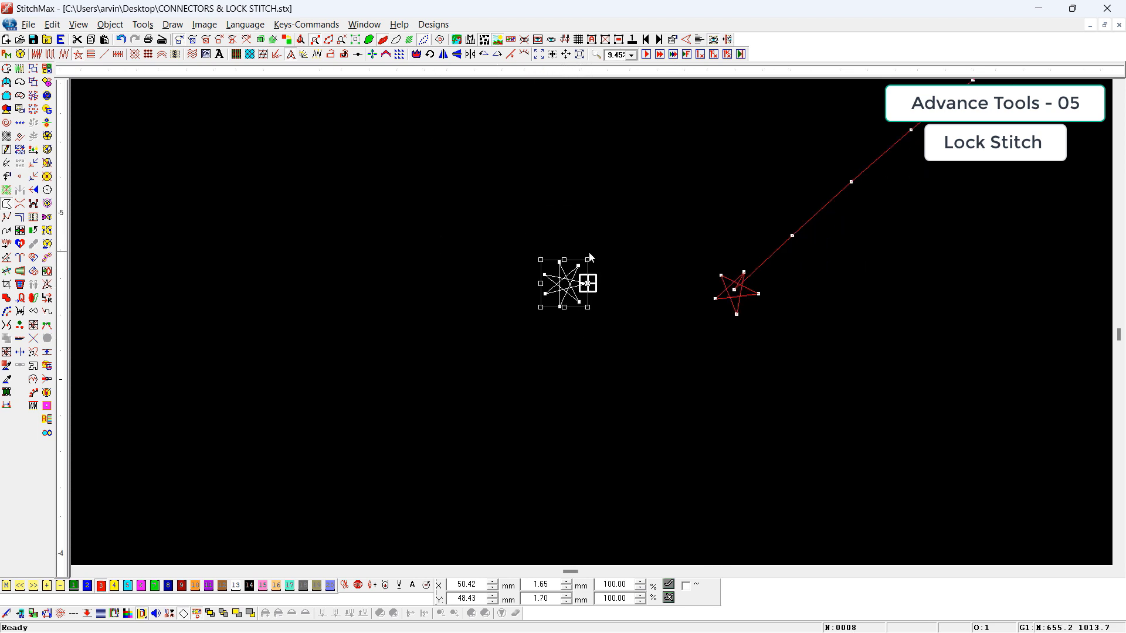
drag(530, 221, 591, 381)
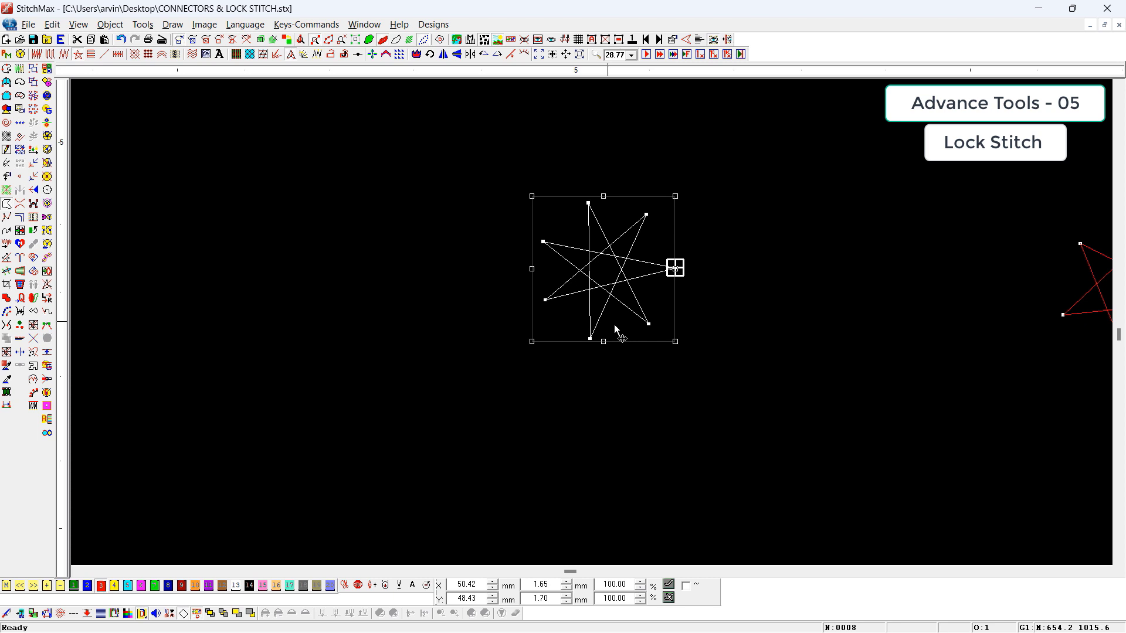
click(143, 24)
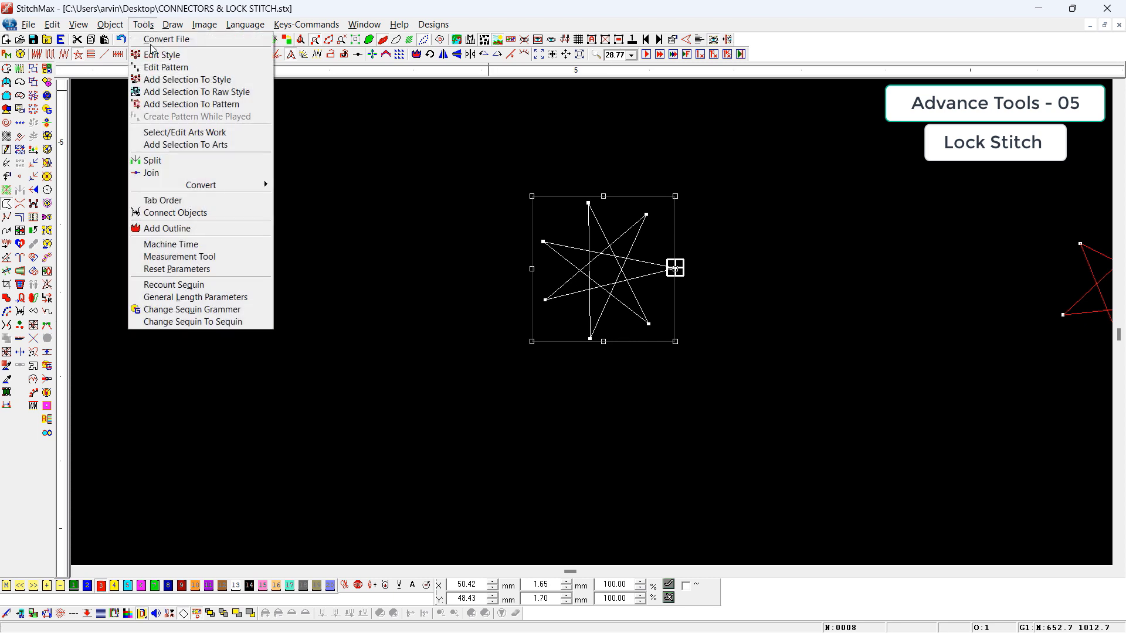
click(185, 81)
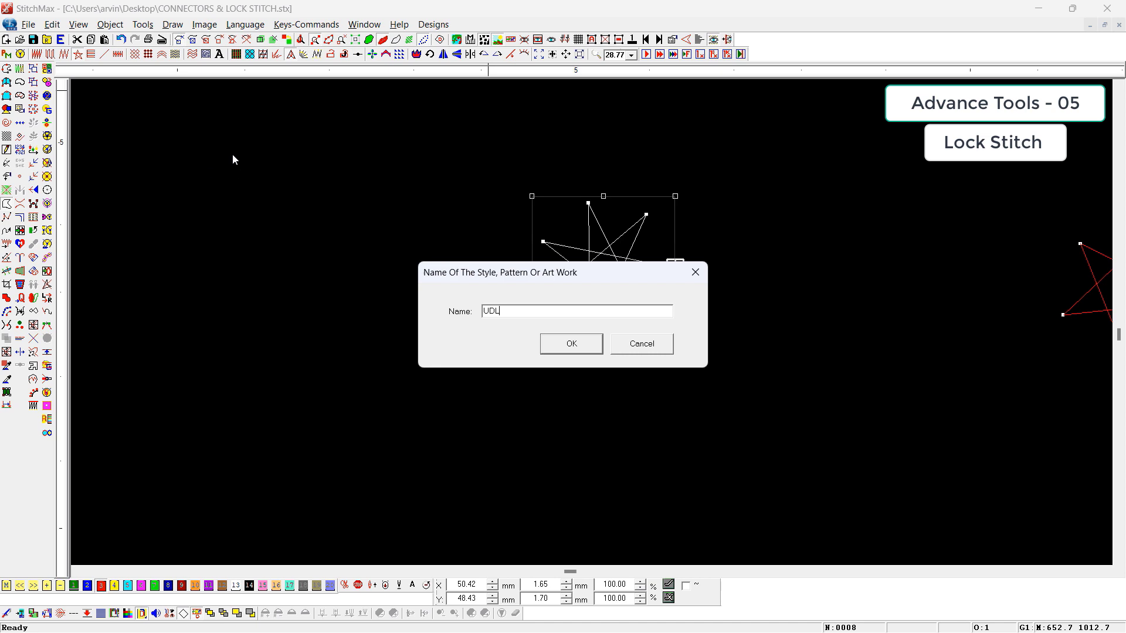
click(572, 345)
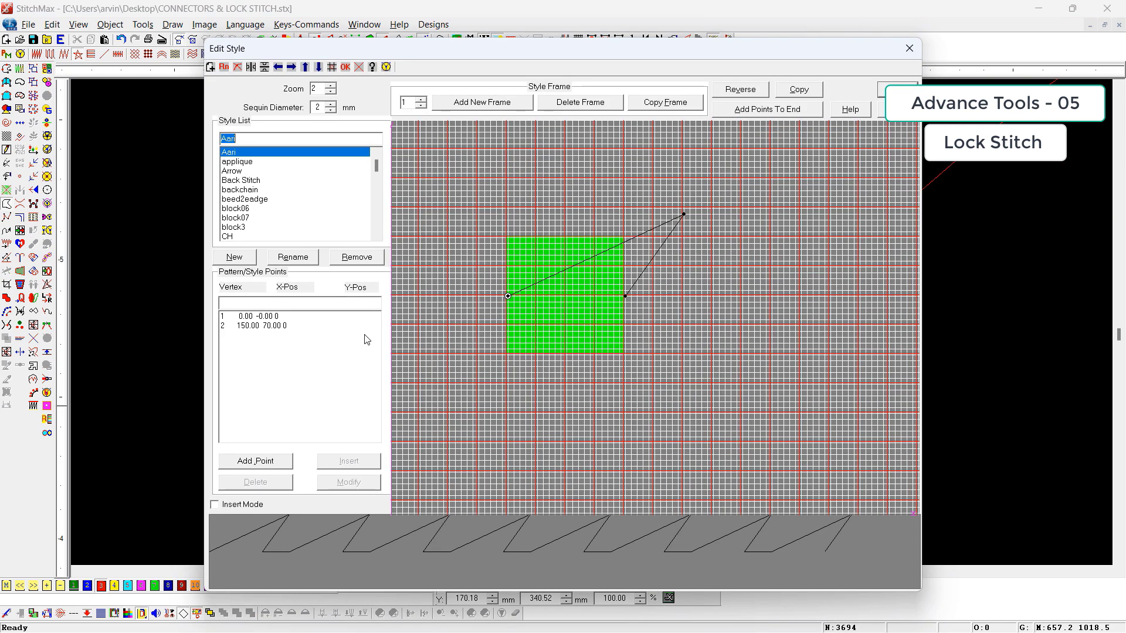
- Open the UDL style in Edit Style and reposition the dialog so all its controls are reachable
text(UDL)
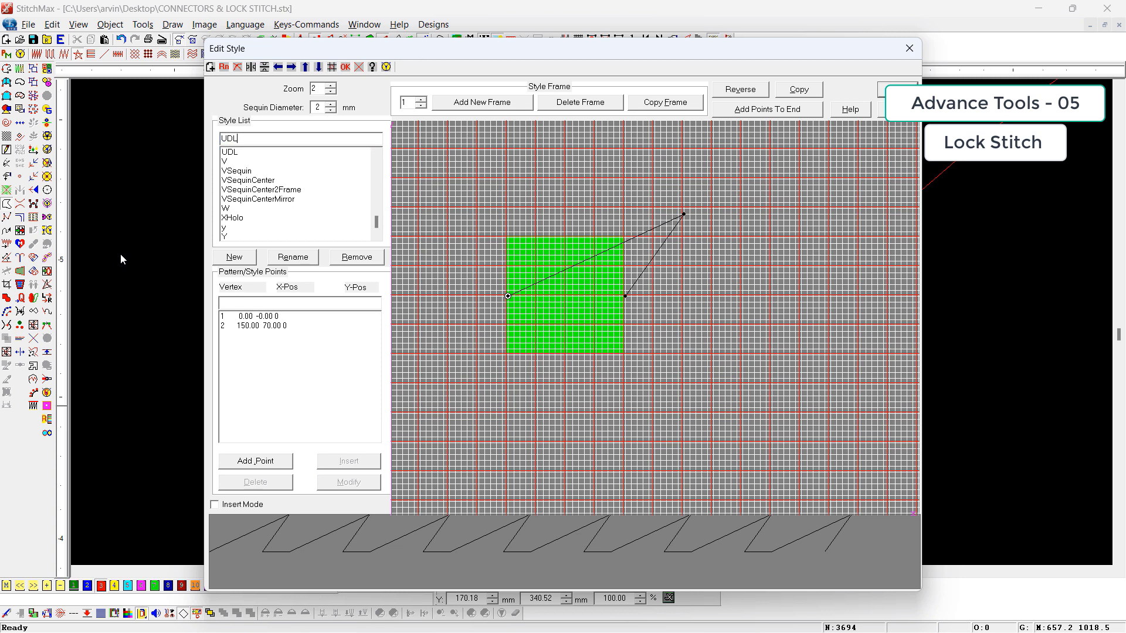
click(252, 153)
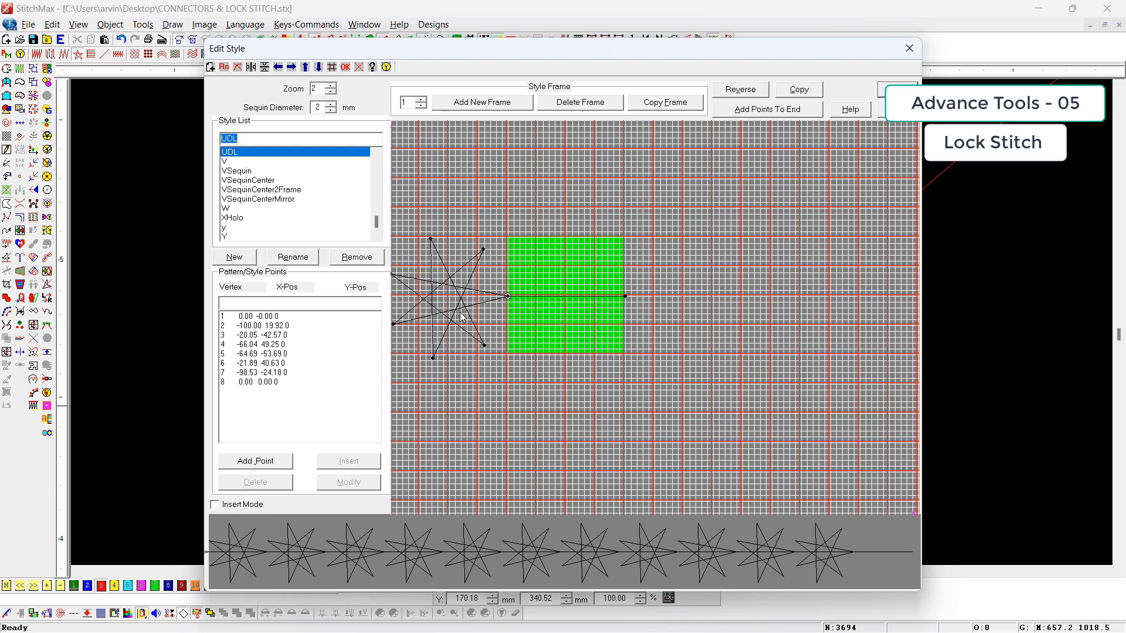
drag(768, 50, 458, 63)
drag(233, 62, 437, 57)
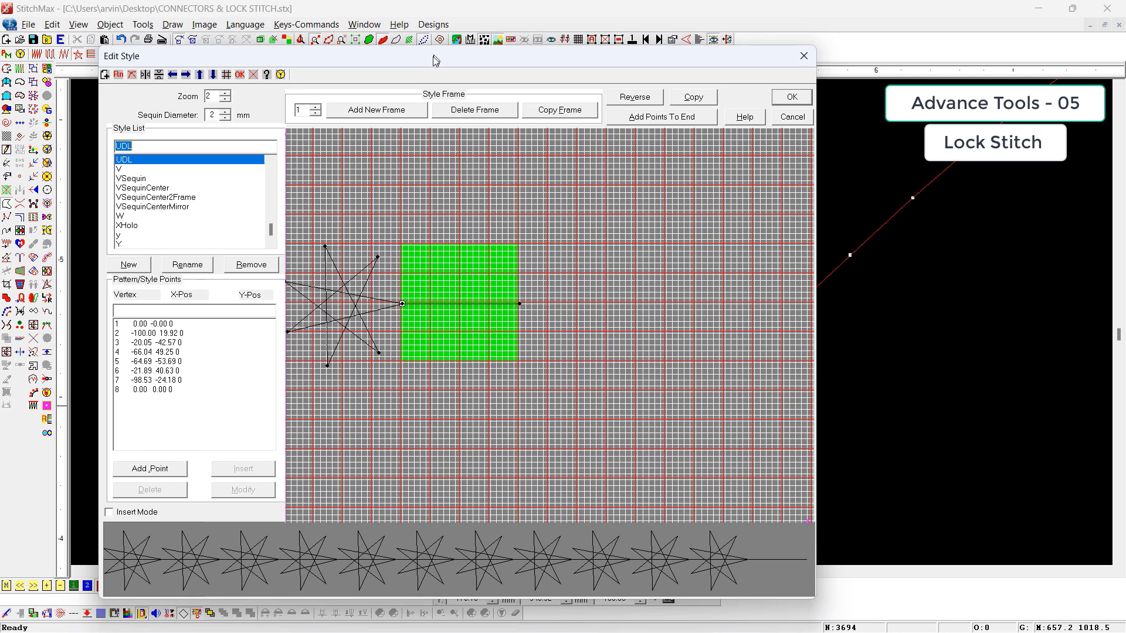
- Shift the UDL style's points along X until its first point is at 100.00, and save the style
click(186, 75)
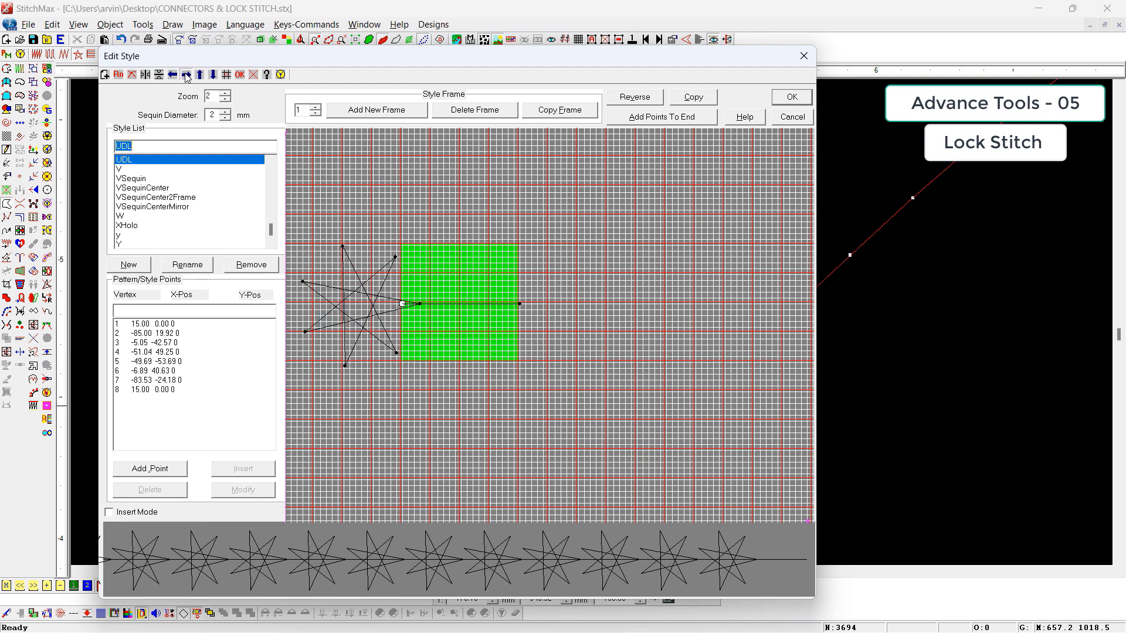
click(186, 75)
click(185, 75)
click(186, 75)
click(186, 75)
click(186, 75)
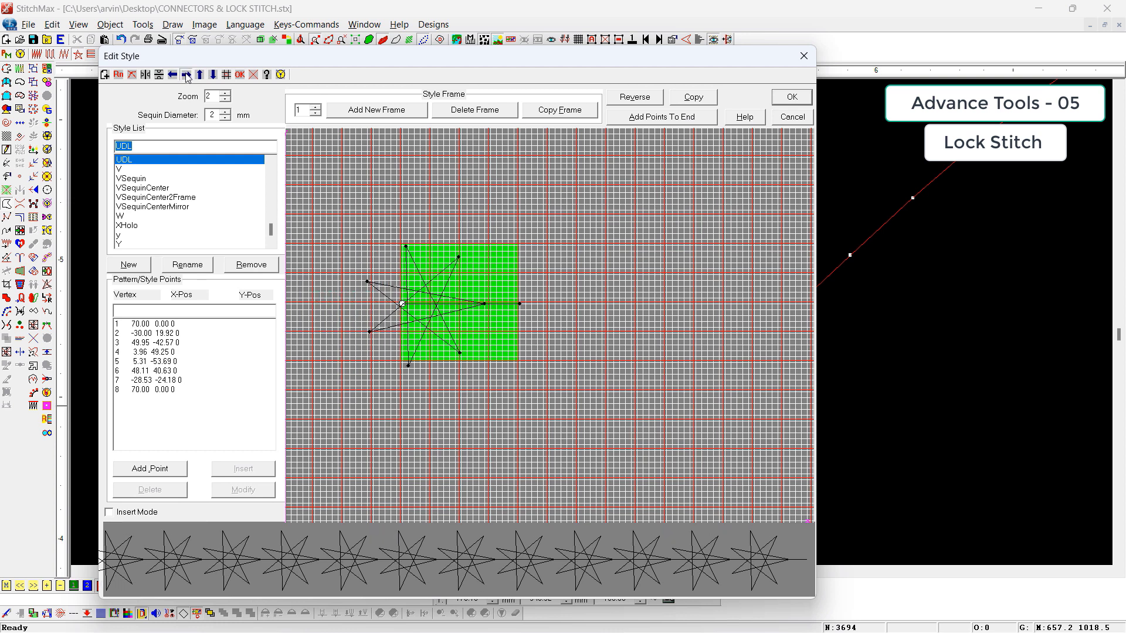
click(185, 75)
click(186, 75)
click(186, 75)
click(185, 76)
click(186, 75)
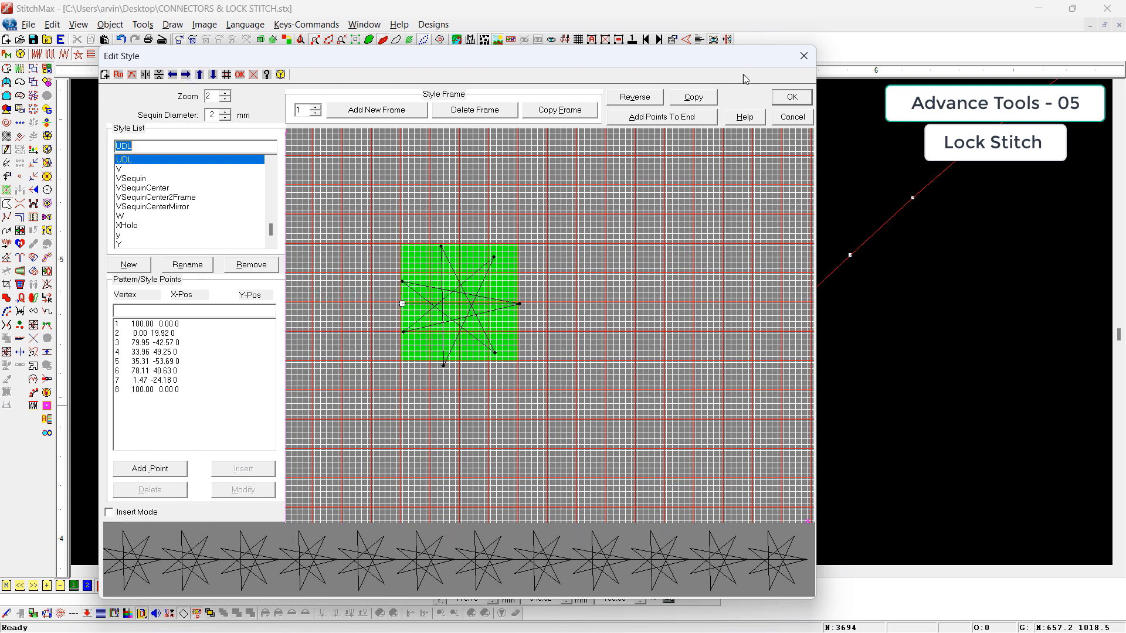
click(785, 100)
- Set the arched curve's lock type to User Defined Lock (UDL) and inspect the lock at its start
scroll(667, 346, down, 1)
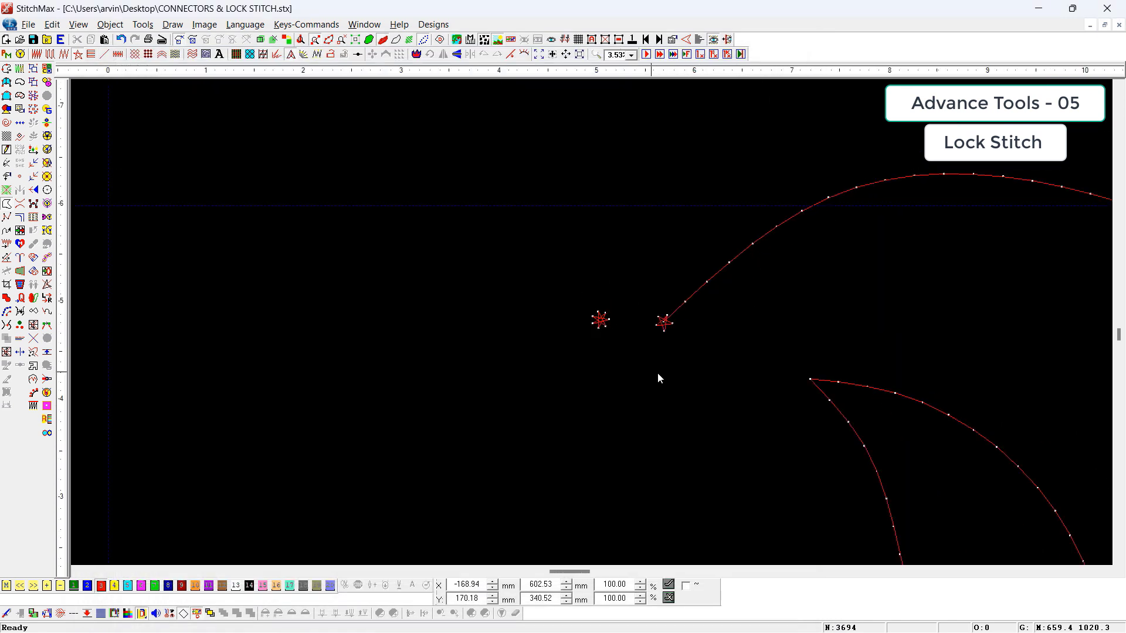
click(665, 322)
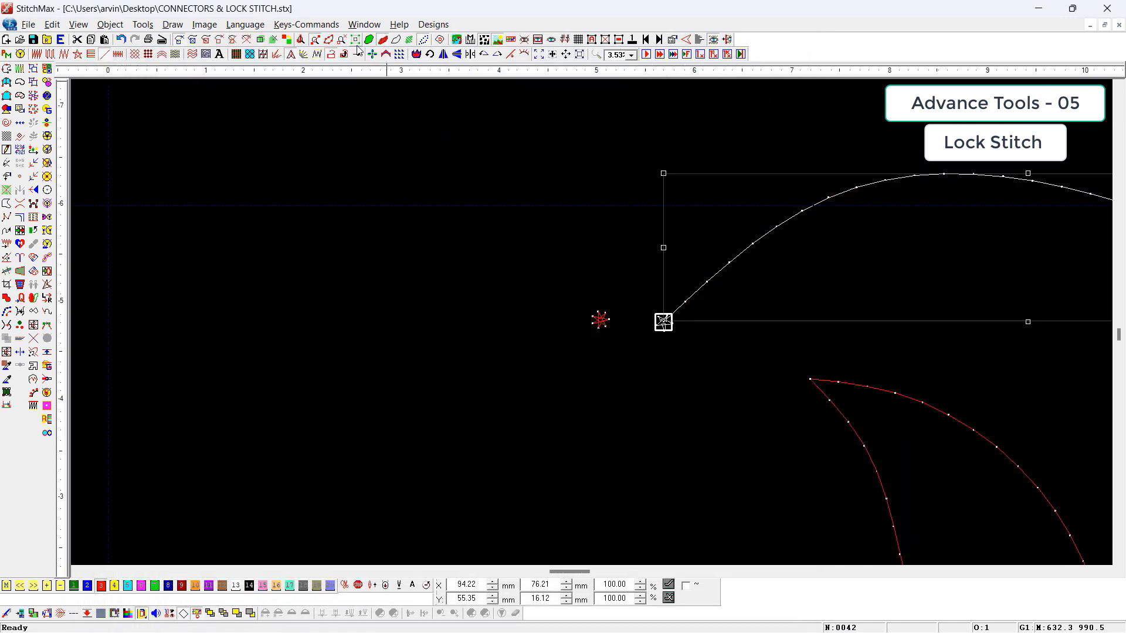
click(332, 55)
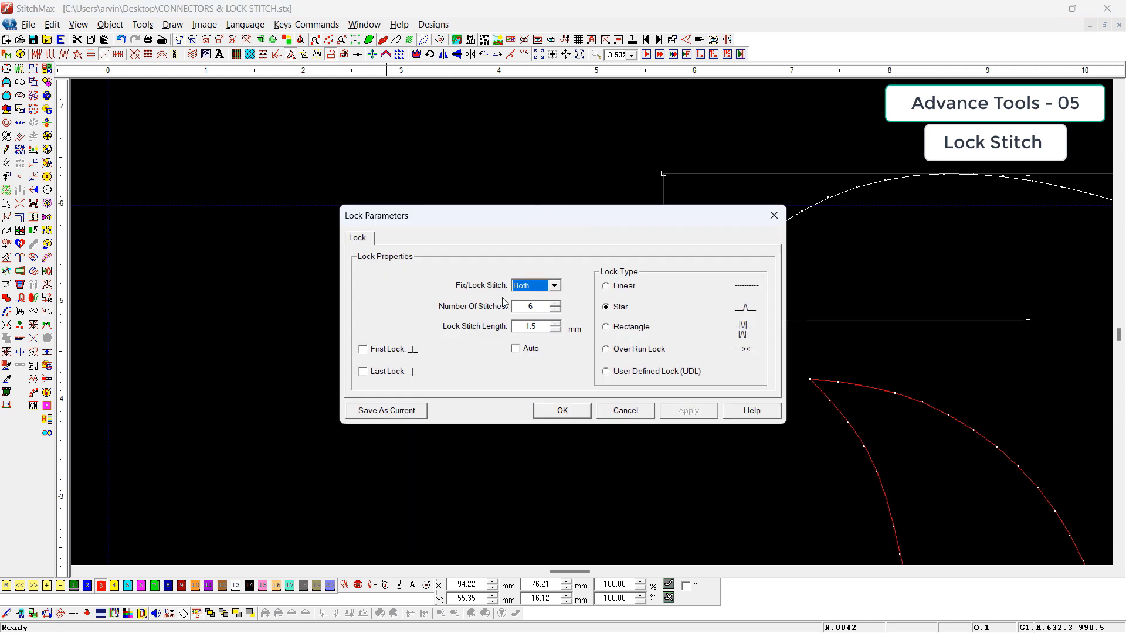
click(664, 370)
click(561, 410)
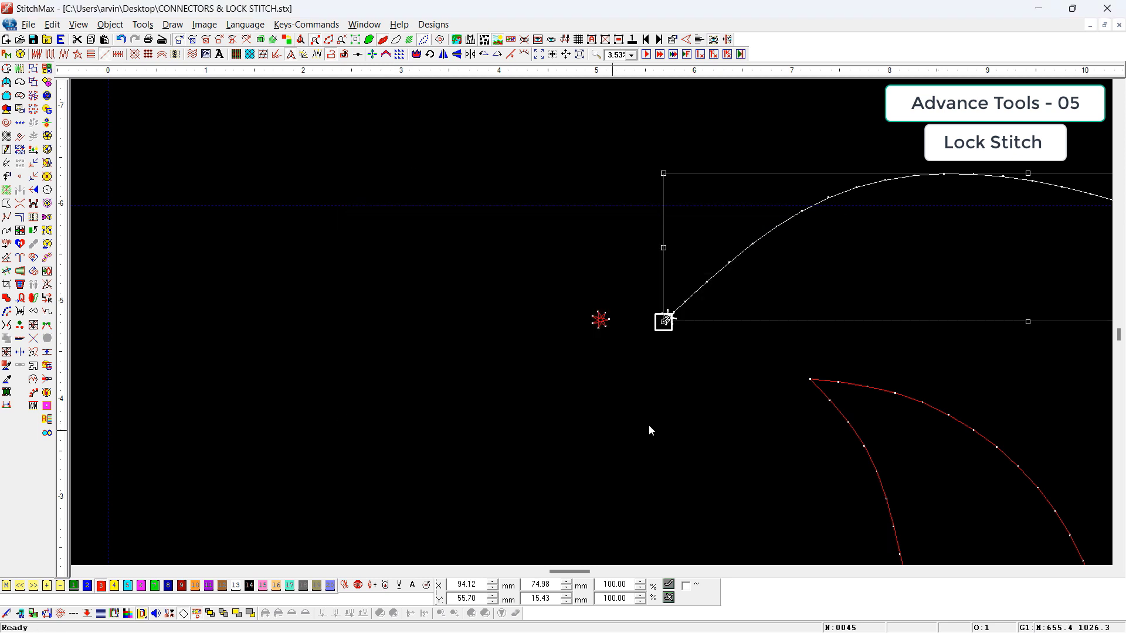
scroll(704, 352, up, 3)
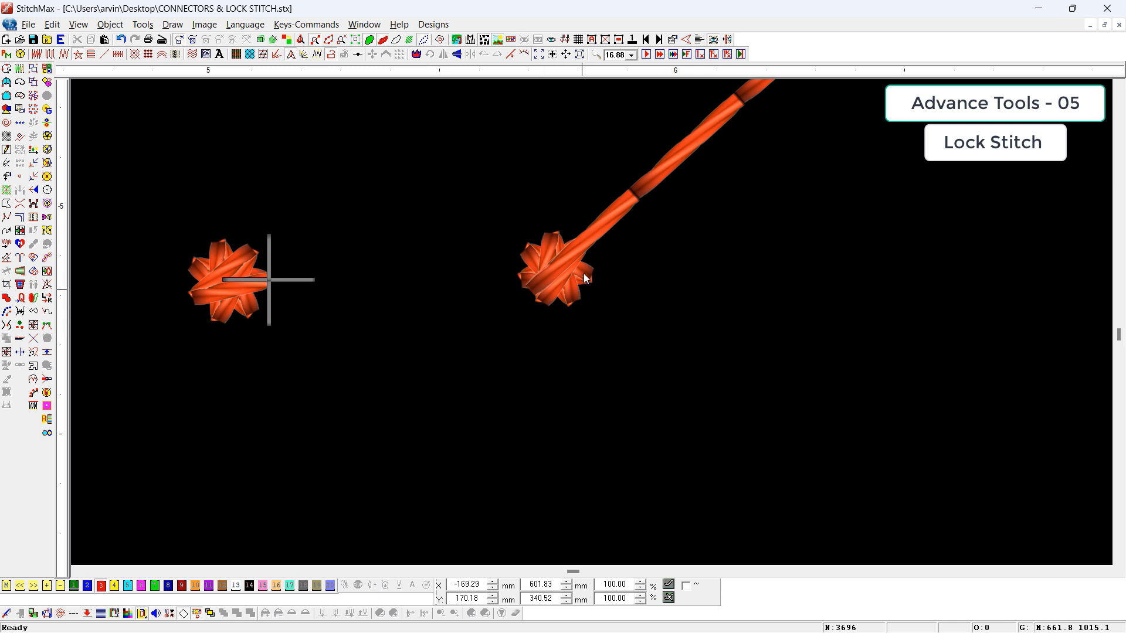
scroll(584, 298, down, 5)
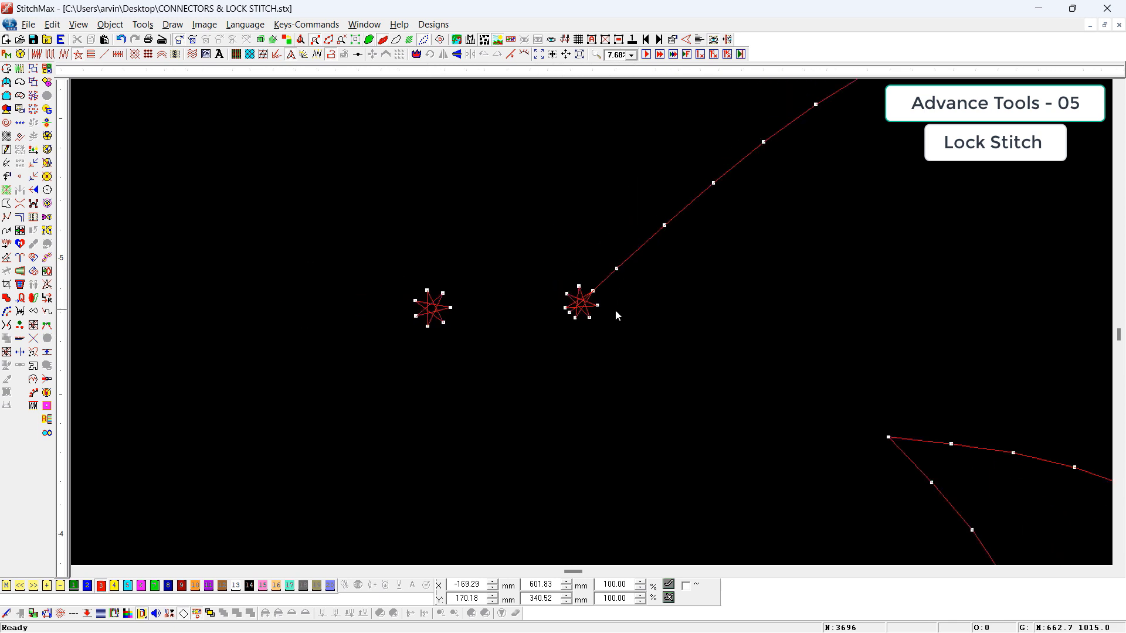
- Apply 1 Size 3.0 Circle sequins to the arched curve
click(620, 286)
key(q)
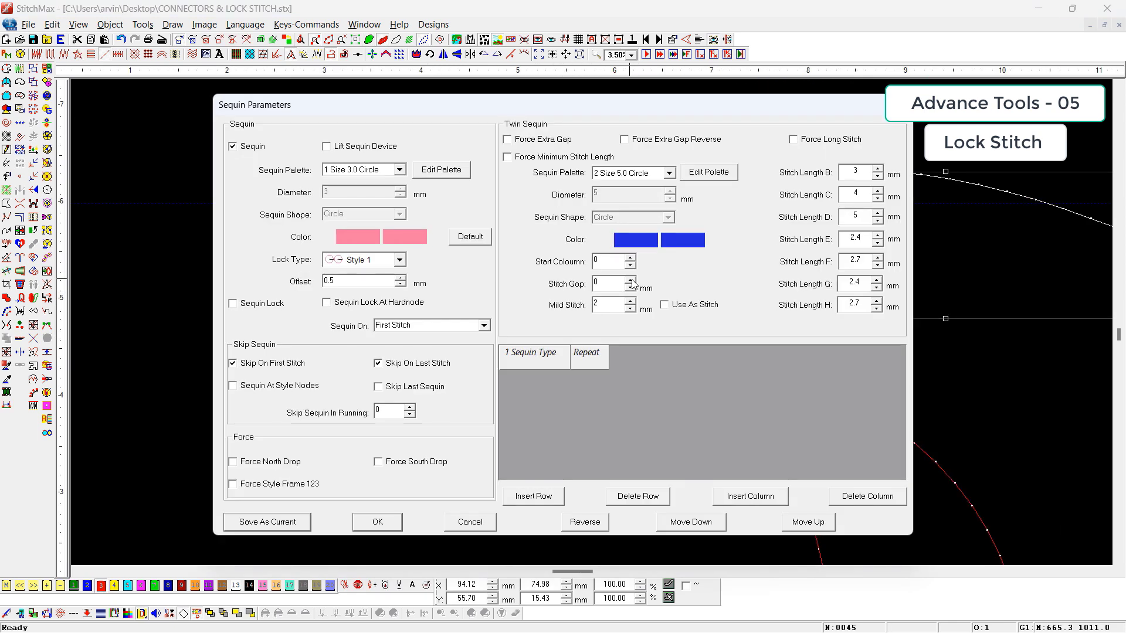
key(Return)
click(550, 354)
- Insert a node on the arched curve within the first sequin, just past the user-defined lock
scroll(575, 284, up, 5)
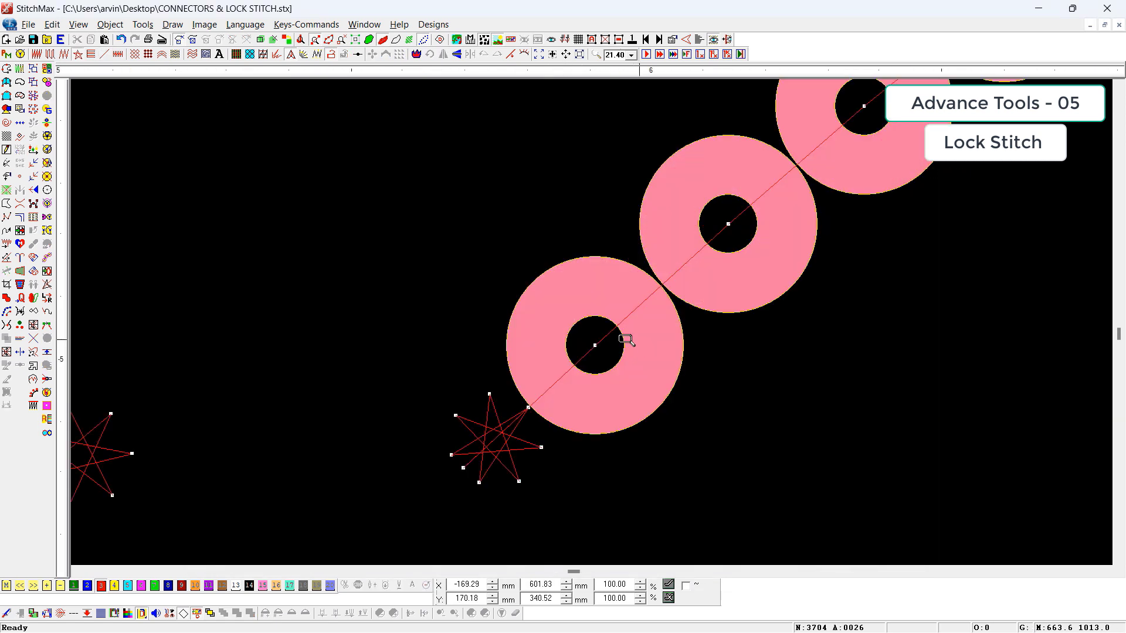
scroll(633, 346, down, 1)
click(620, 330)
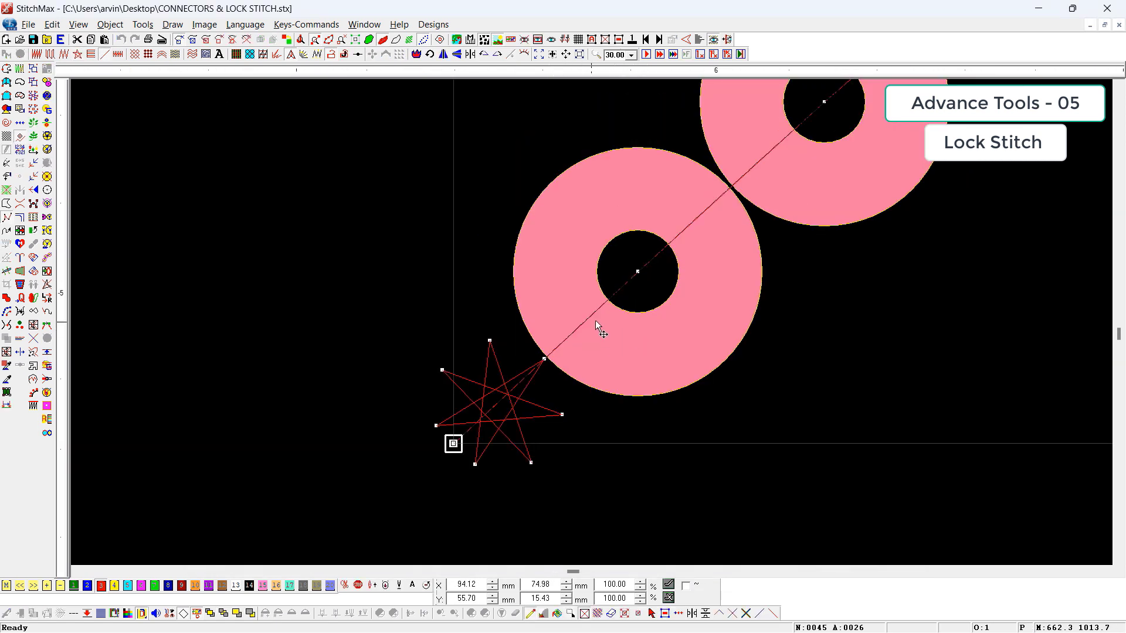
click(606, 301)
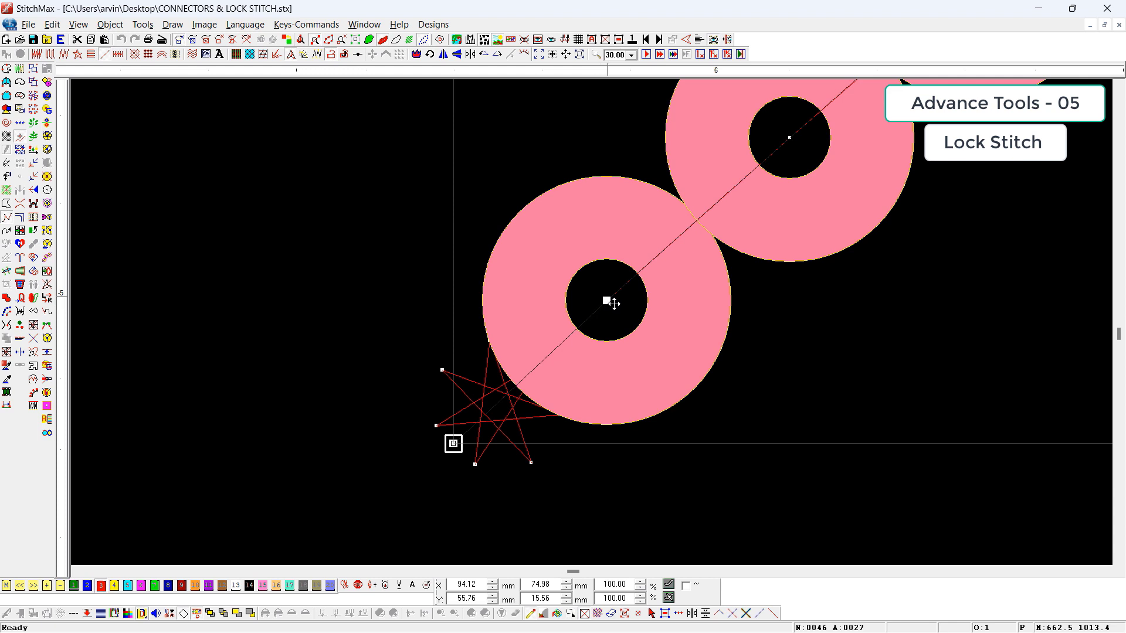
scroll(608, 312, down, 1)
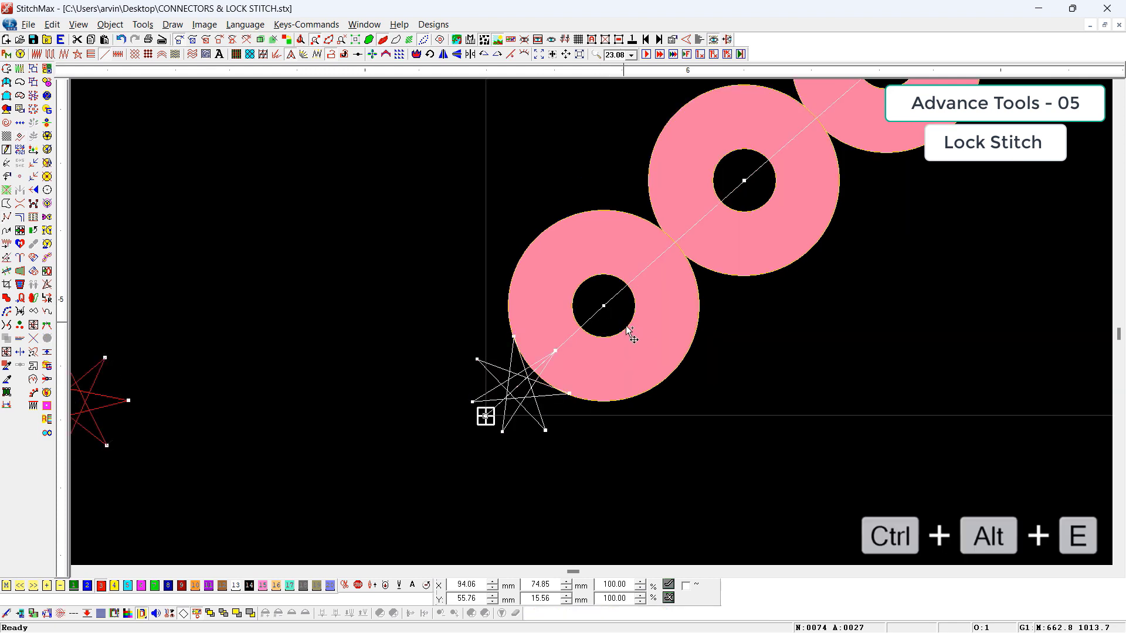
- Step through the arched curve's stitches from its starting lock along the sequin row
key(ctrl+alt+e)
click(610, 306)
scroll(610, 306, down, 1)
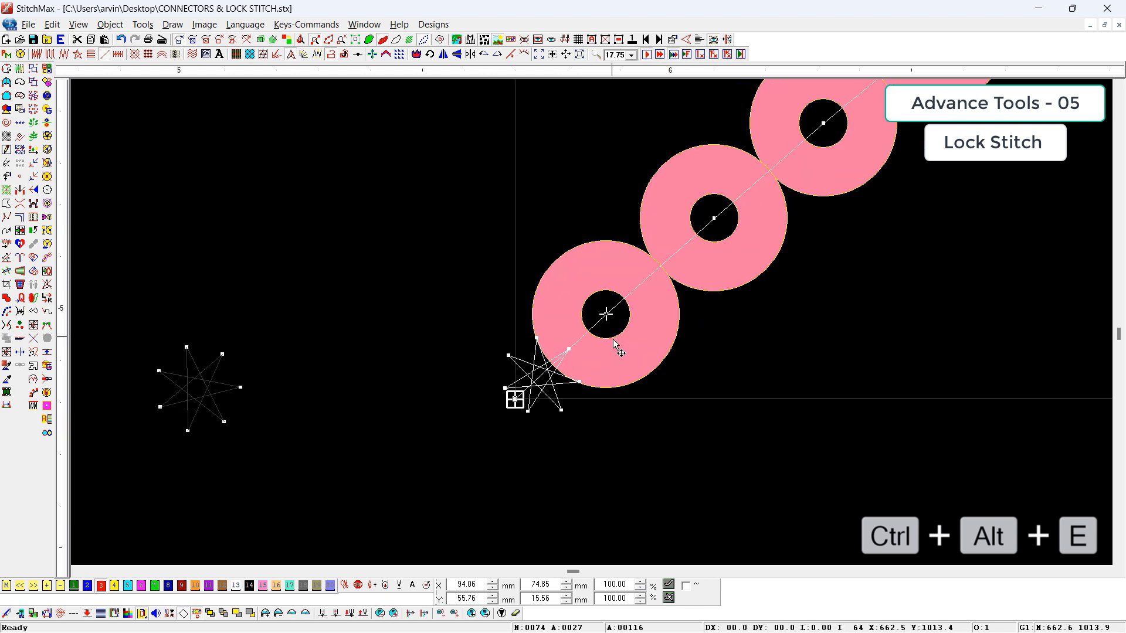
key(ctrl+4)
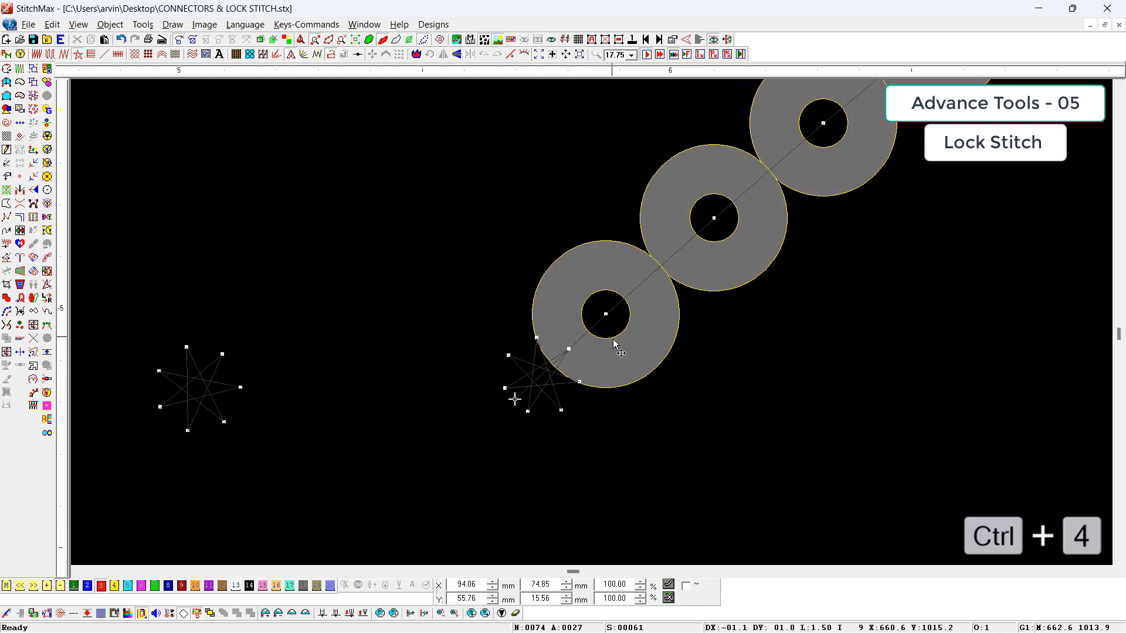
scroll(613, 340, down, 9)
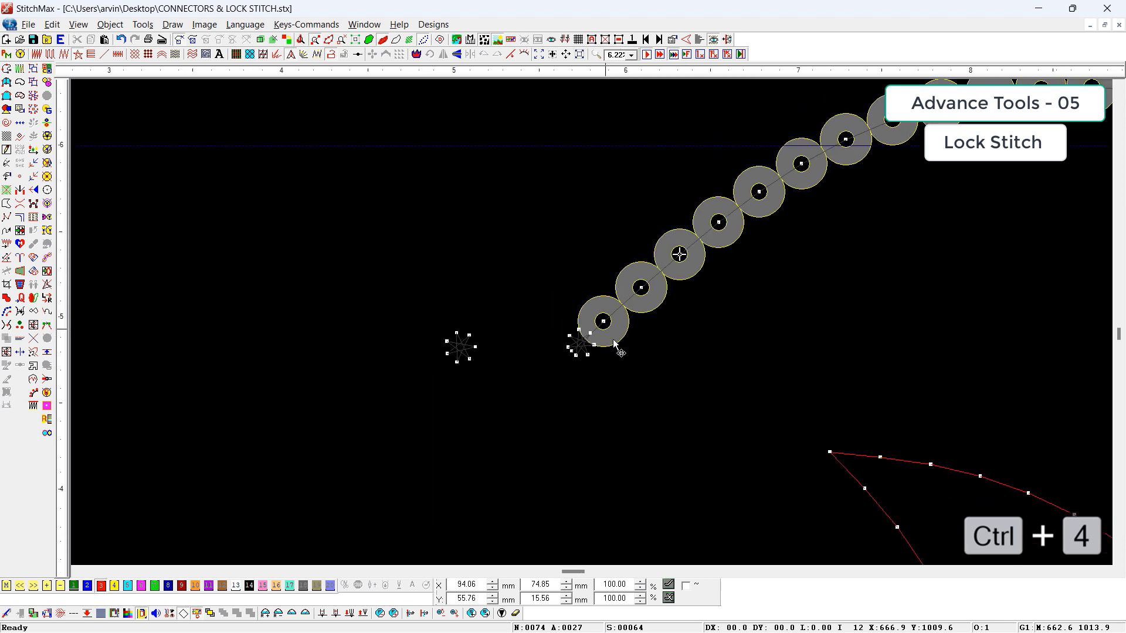
key(Right)
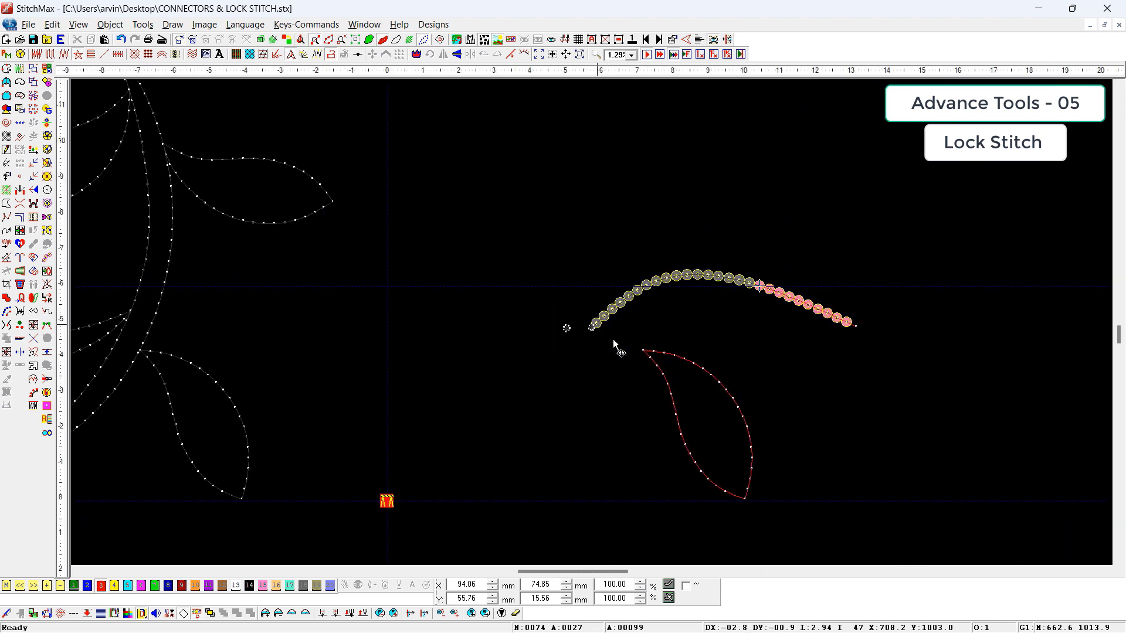
key(Right)
key(Right)
key(Right)
key(Right)
click(620, 339)
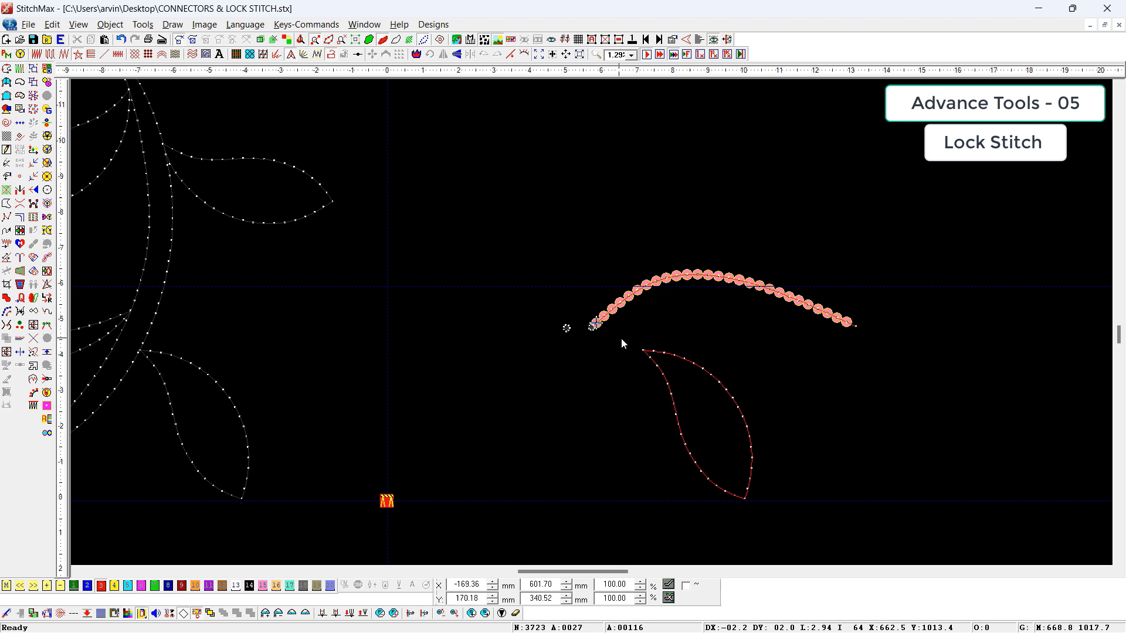
- Examine the closing lock stitch by stitch at the arched curve's starting end, beside the first sequin
drag(596, 323, 576, 350)
key(Right)
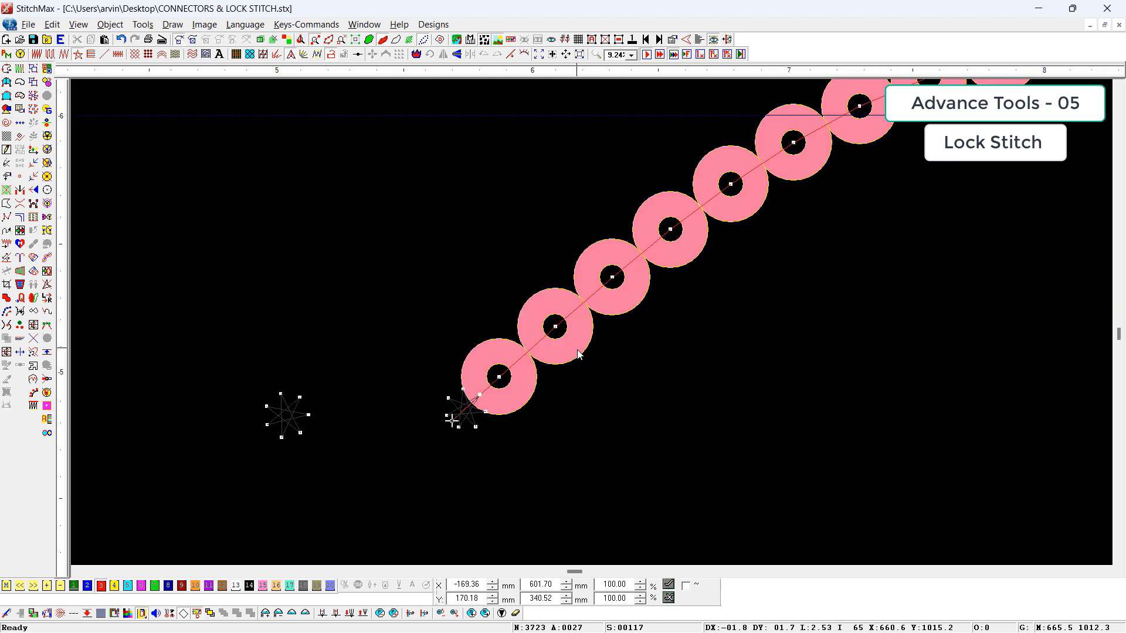
key(Right)
key(Right)
key(Right)
key(Right)
key(Right)
key(Right)
key(Right)
key(Right)
key(Right)
key(Right)
- Turn on the First Lock option in the arched curve's lock parameters
click(509, 375)
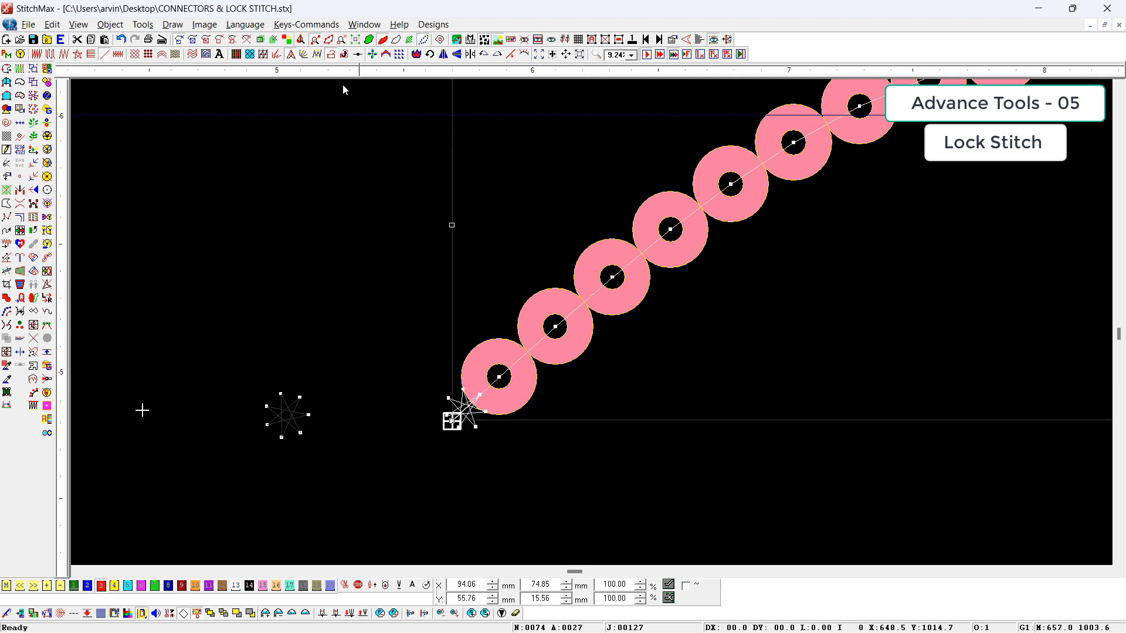
click(330, 54)
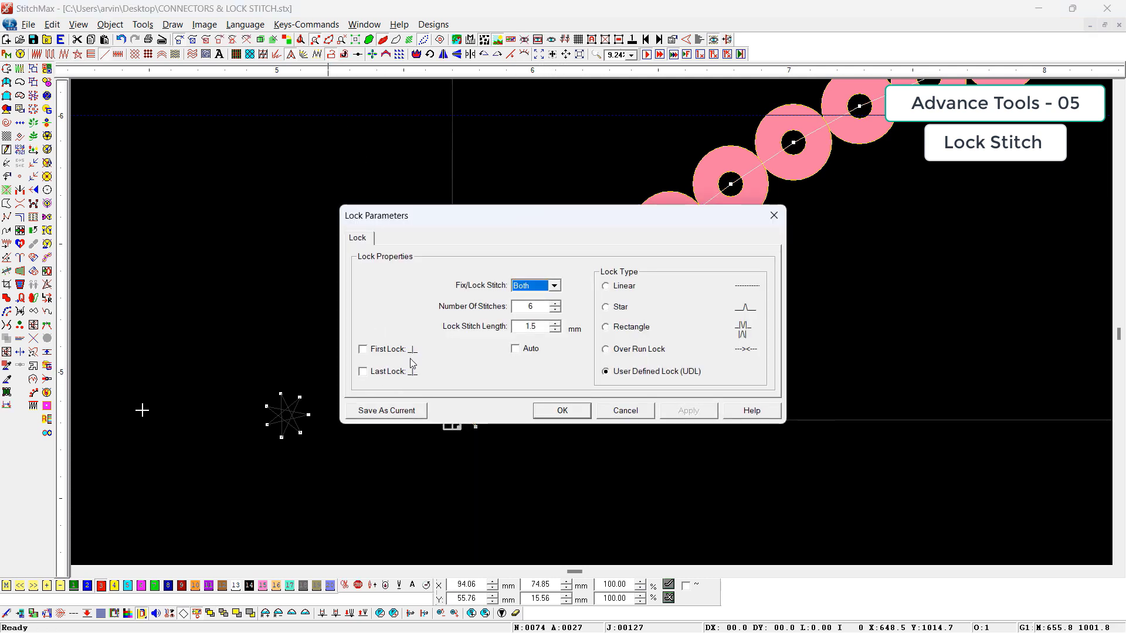
click(377, 352)
click(561, 410)
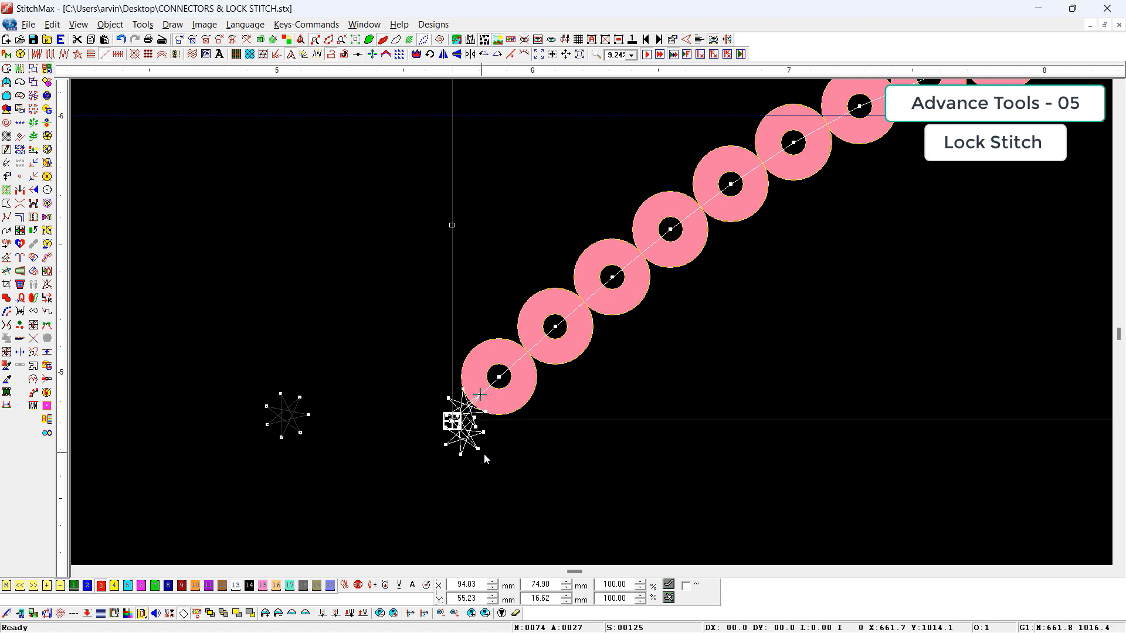
click(502, 434)
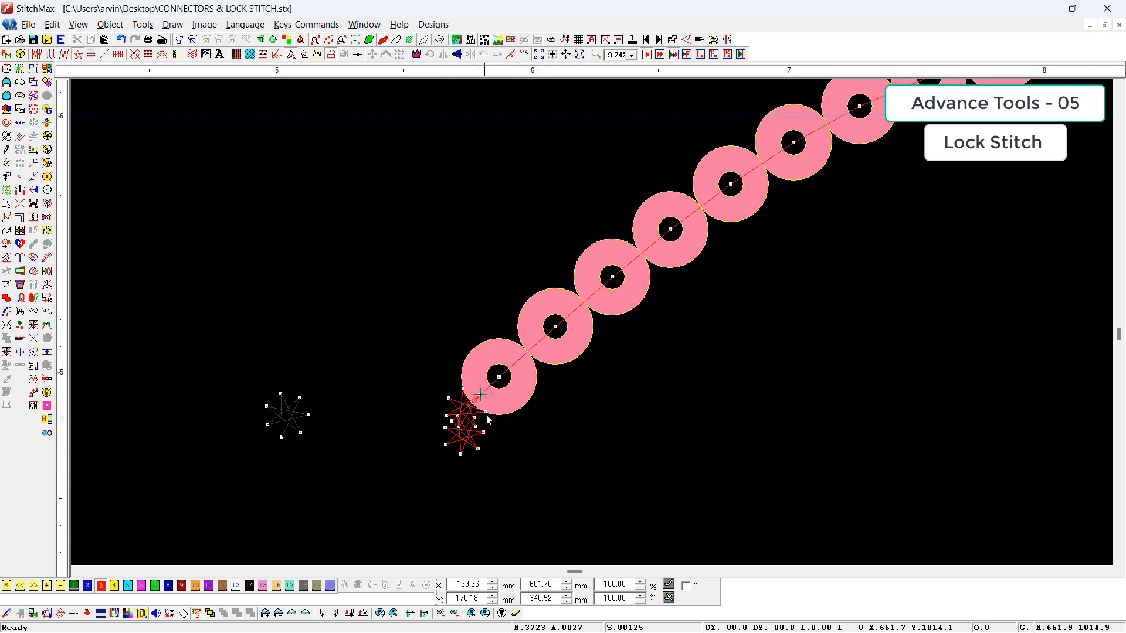
- Turn on Last Lock and turn off First Lock in the arched curve's lock parameters
click(471, 405)
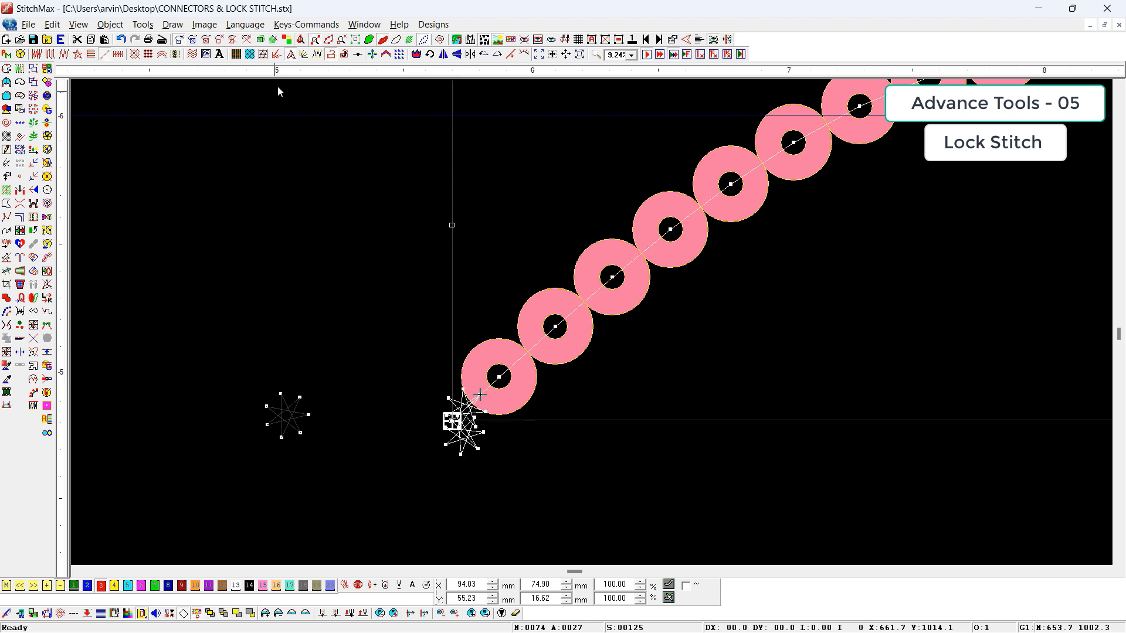
click(330, 55)
click(405, 371)
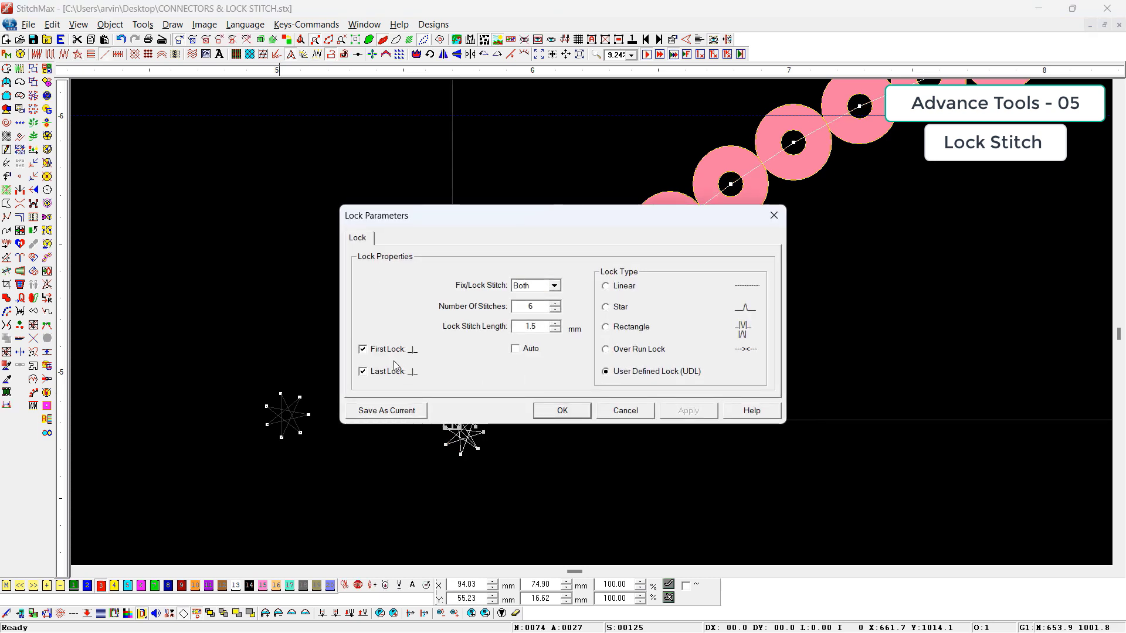
click(390, 350)
click(561, 410)
click(417, 470)
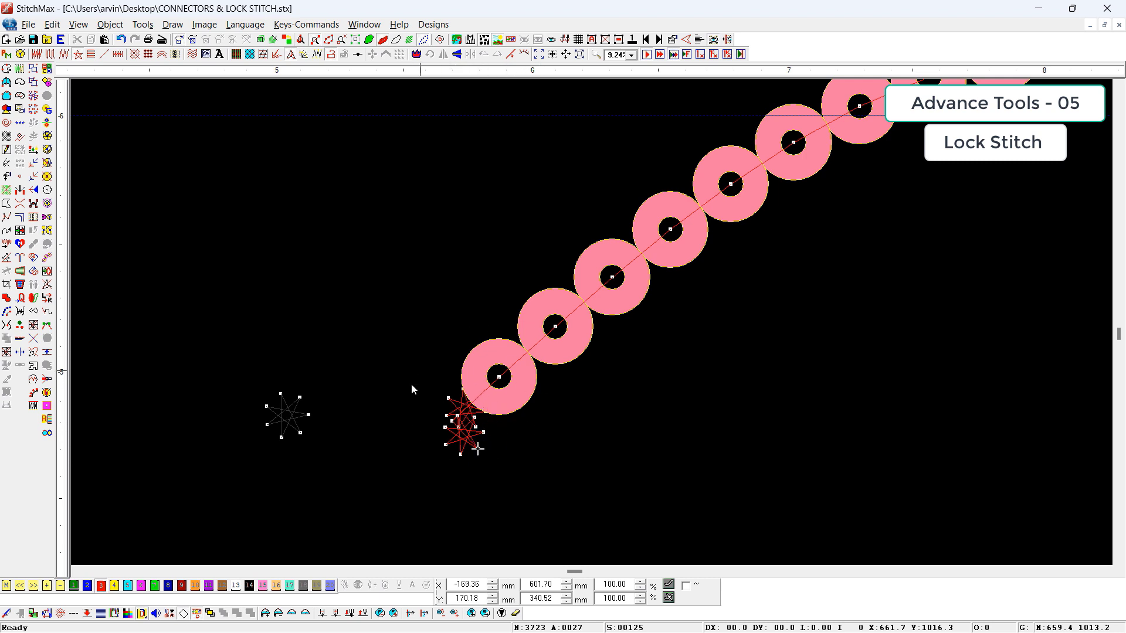
- Shift the UDL style's points along X until the first point is at -100.00, and delete that first point
click(501, 372)
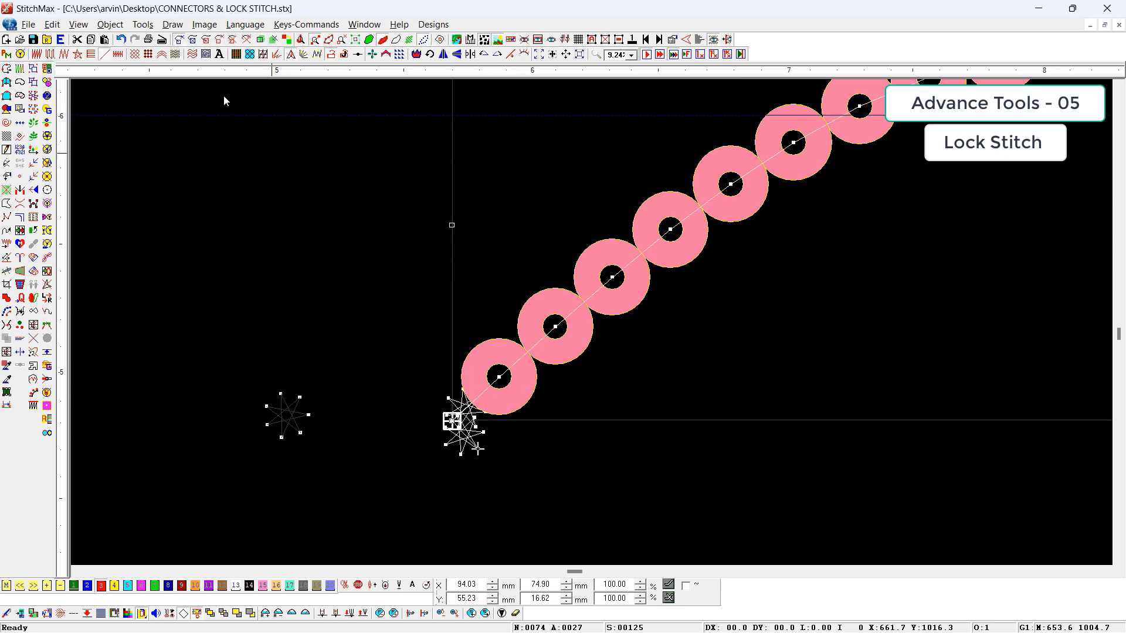
click(317, 54)
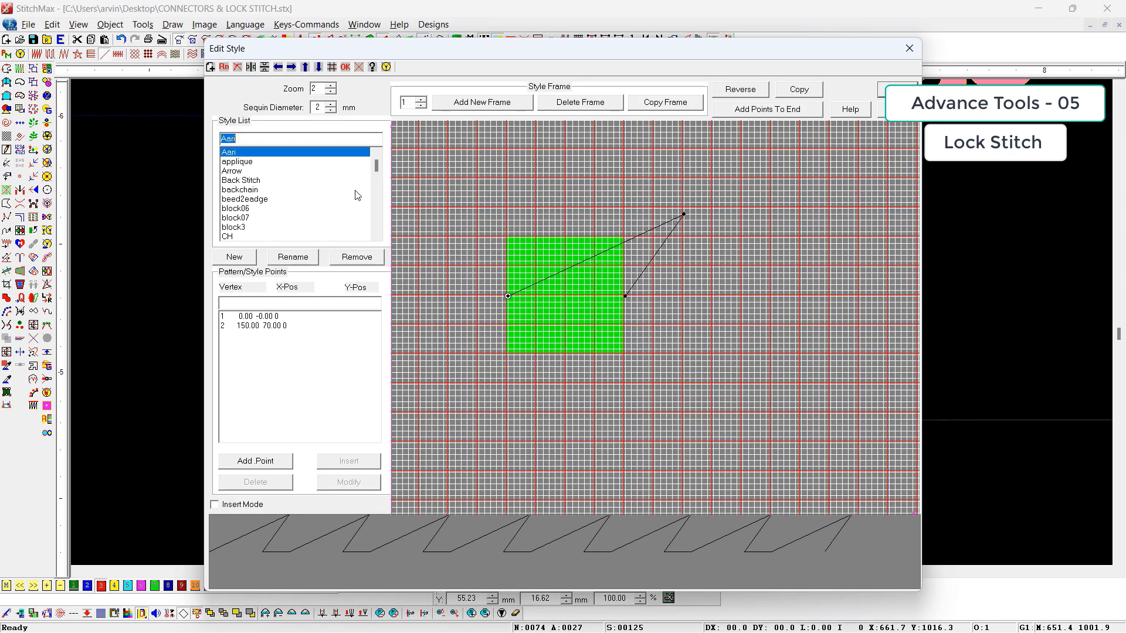
text(UDL)
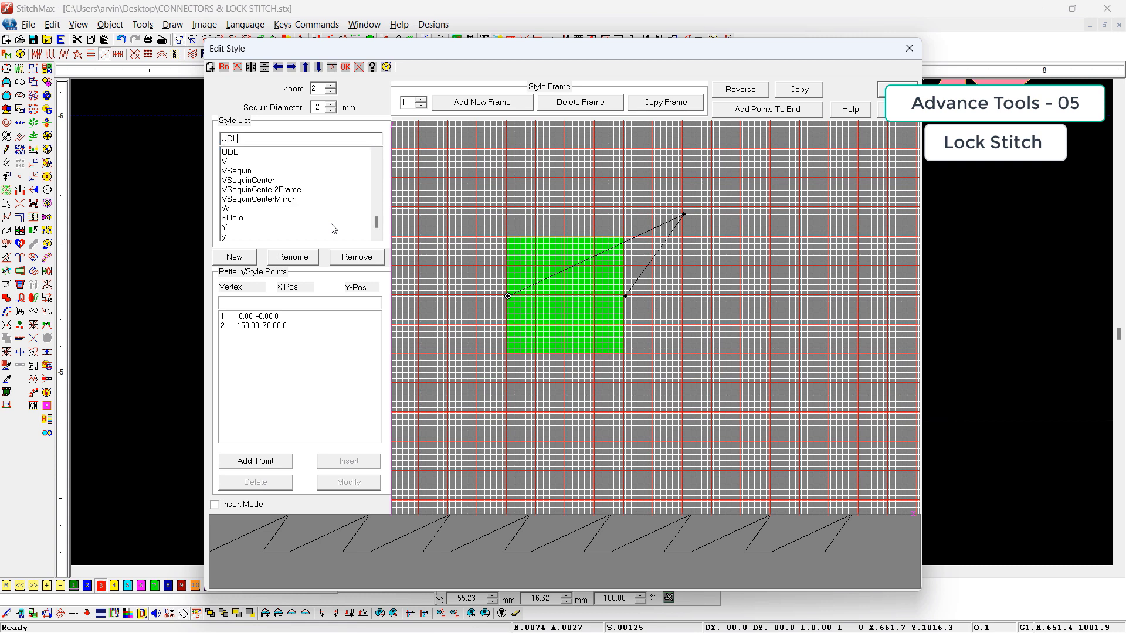
key(Return)
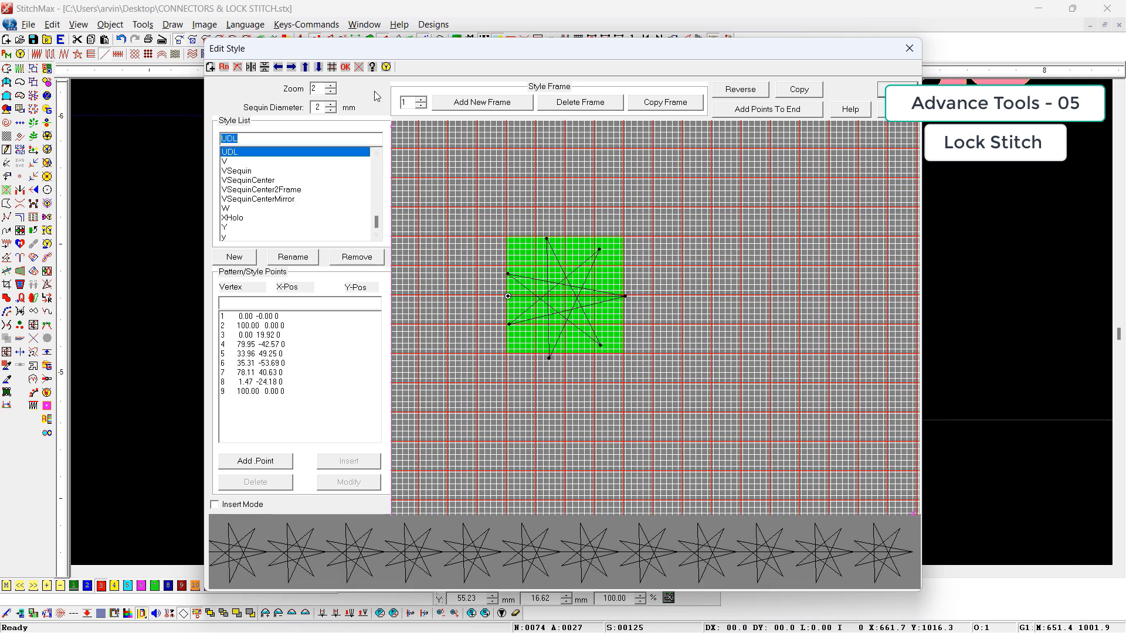
click(278, 67)
click(278, 67)
click(279, 66)
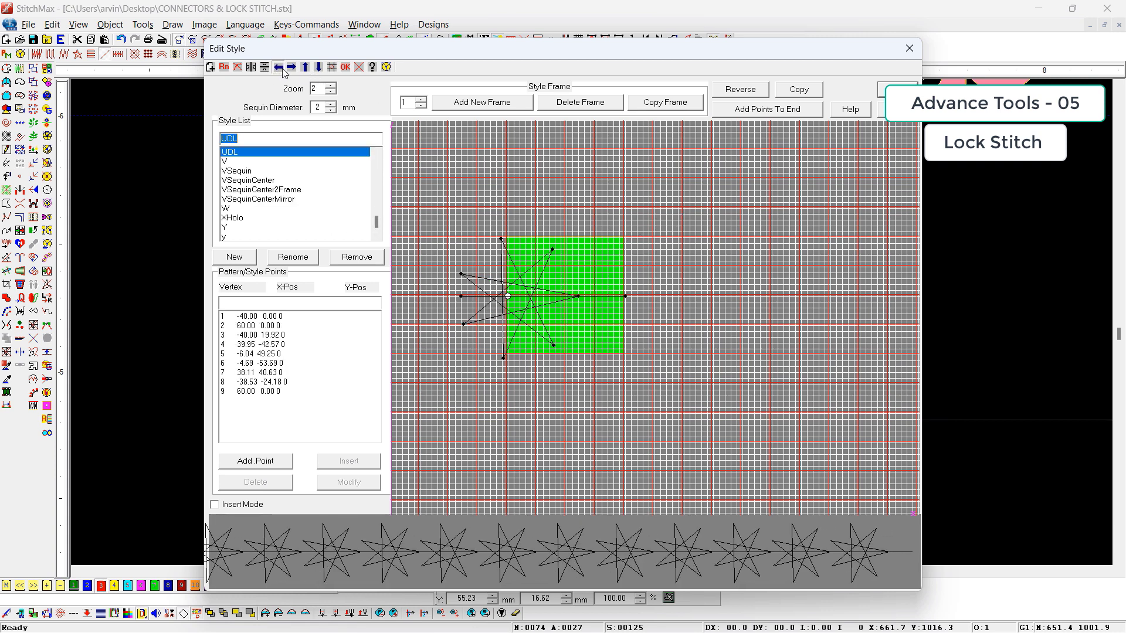
click(278, 66)
click(278, 66)
click(278, 66)
click(279, 67)
click(279, 67)
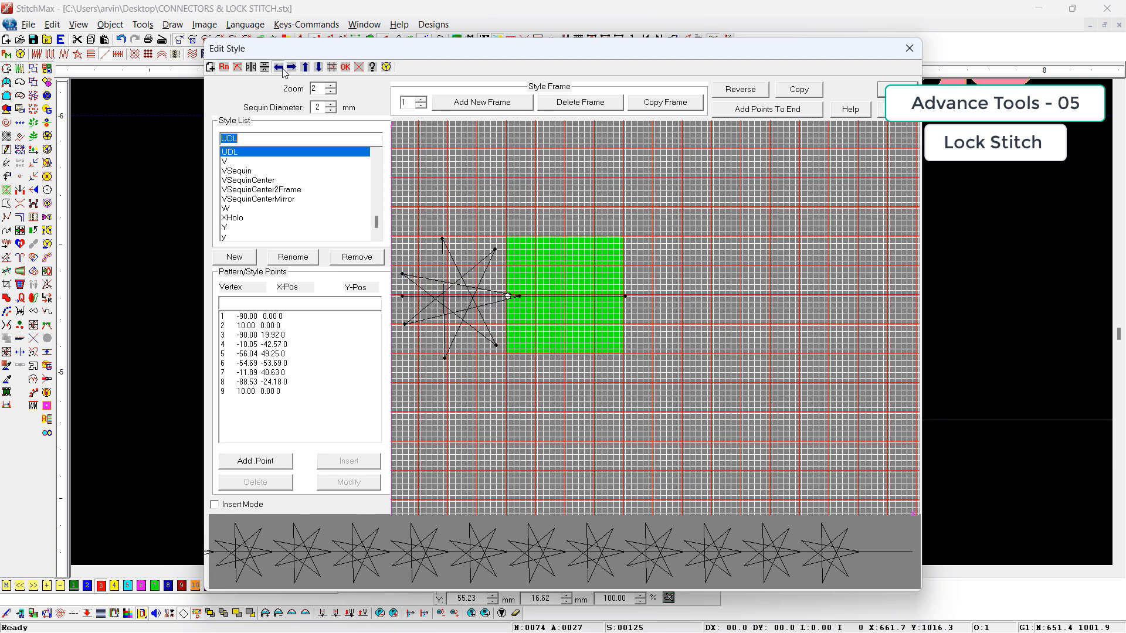
click(278, 67)
click(279, 67)
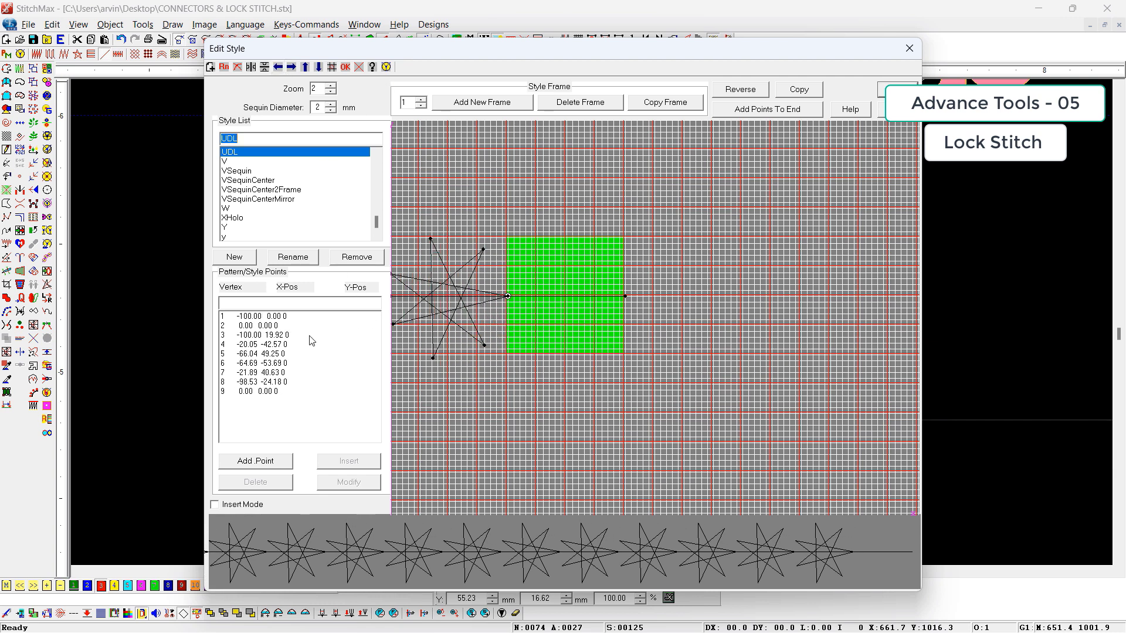
click(295, 317)
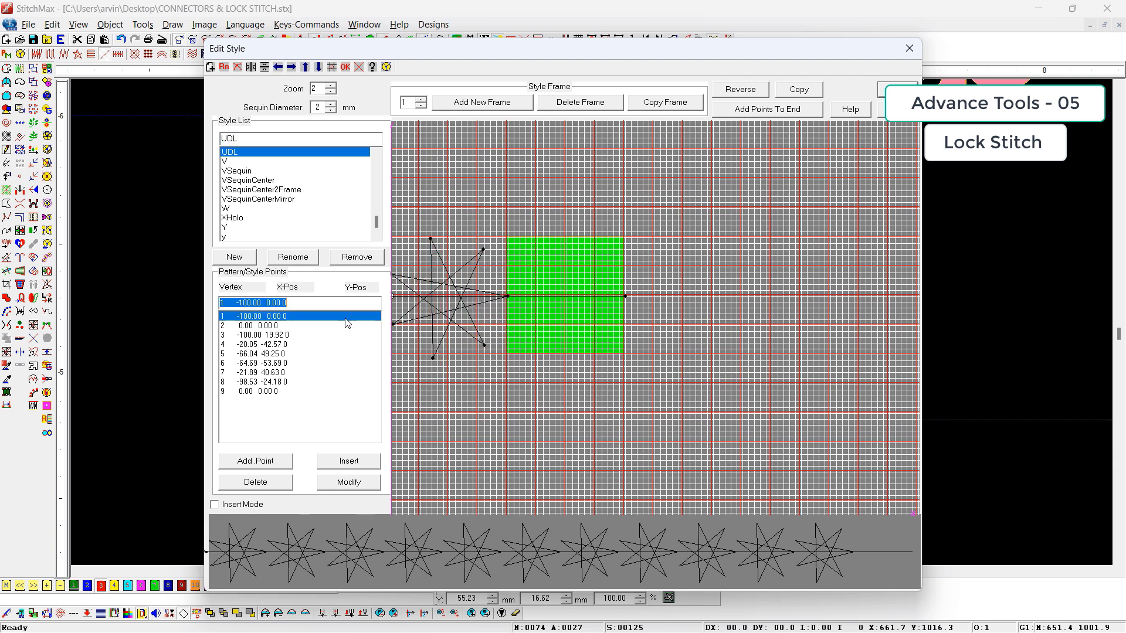
click(269, 483)
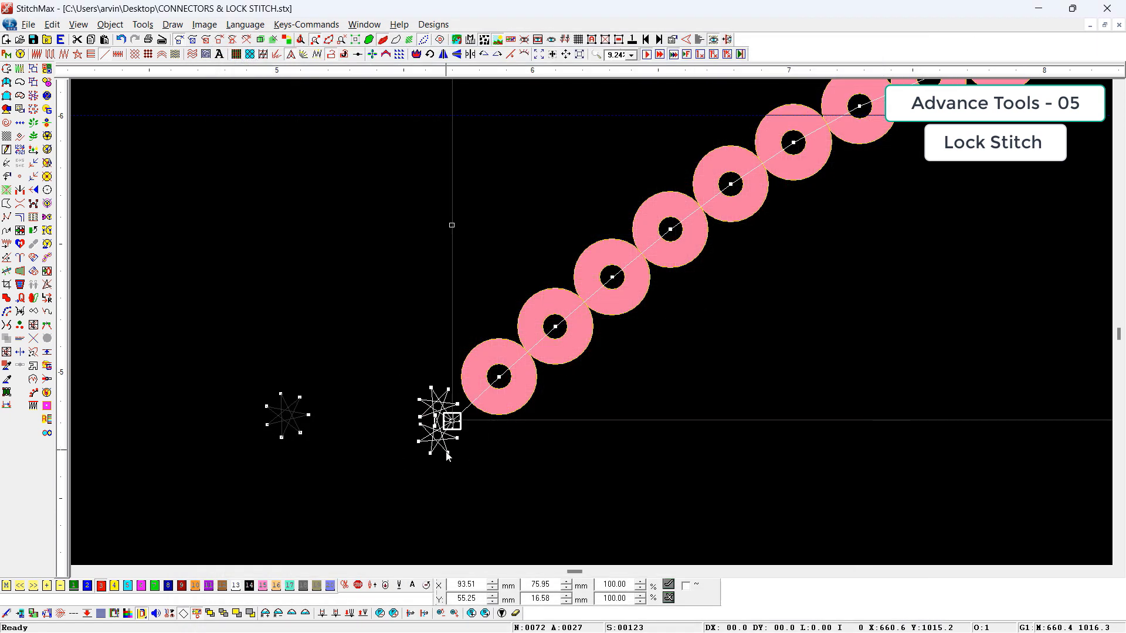
- Select the arched sequin curve, the loose star and the separate leaf beside the main design and delete them
scroll(512, 460, down, 1)
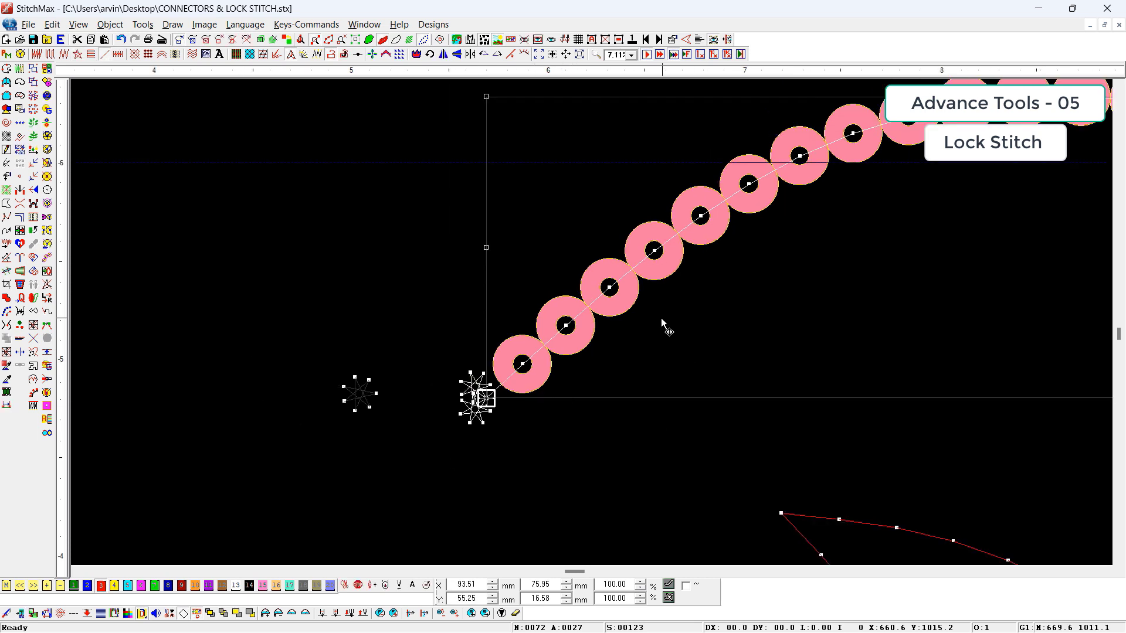
scroll(661, 321, down, 1)
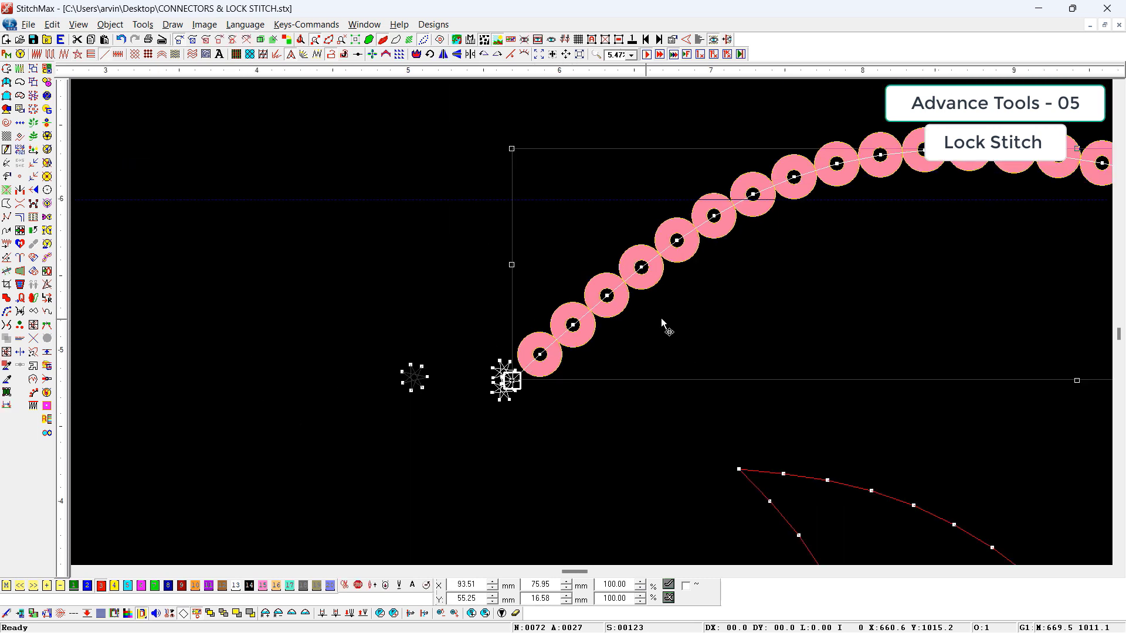
scroll(637, 347, down, 3)
scroll(675, 371, down, 1)
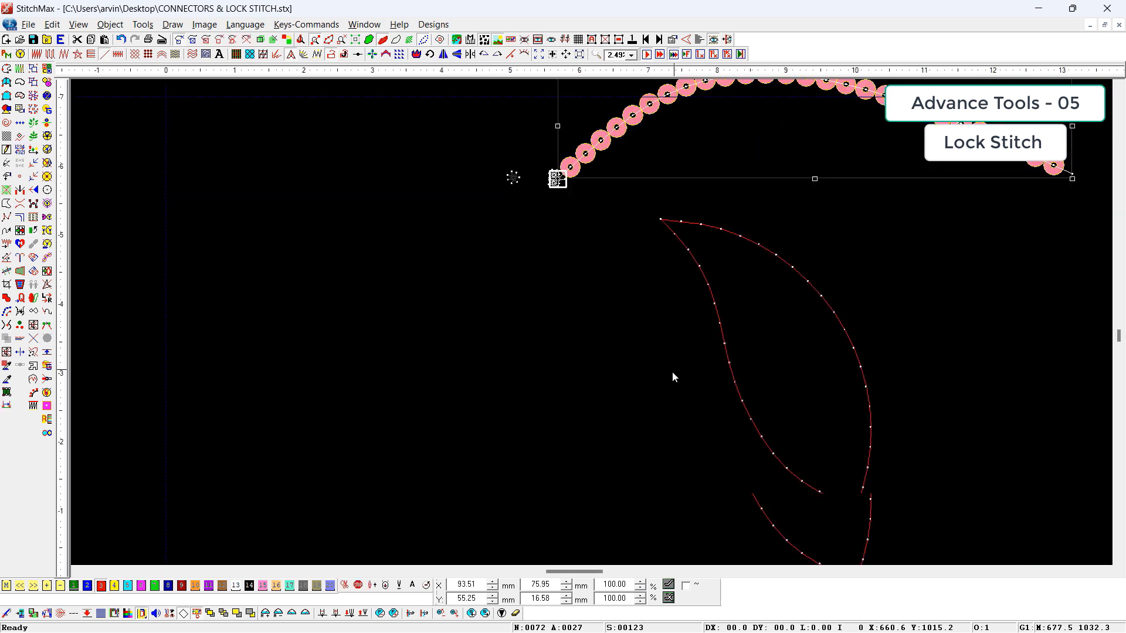
scroll(686, 372, down, 4)
key(z)
drag(530, 245, 784, 384)
scroll(787, 372, down, 1)
click(667, 406)
scroll(668, 404, down, 2)
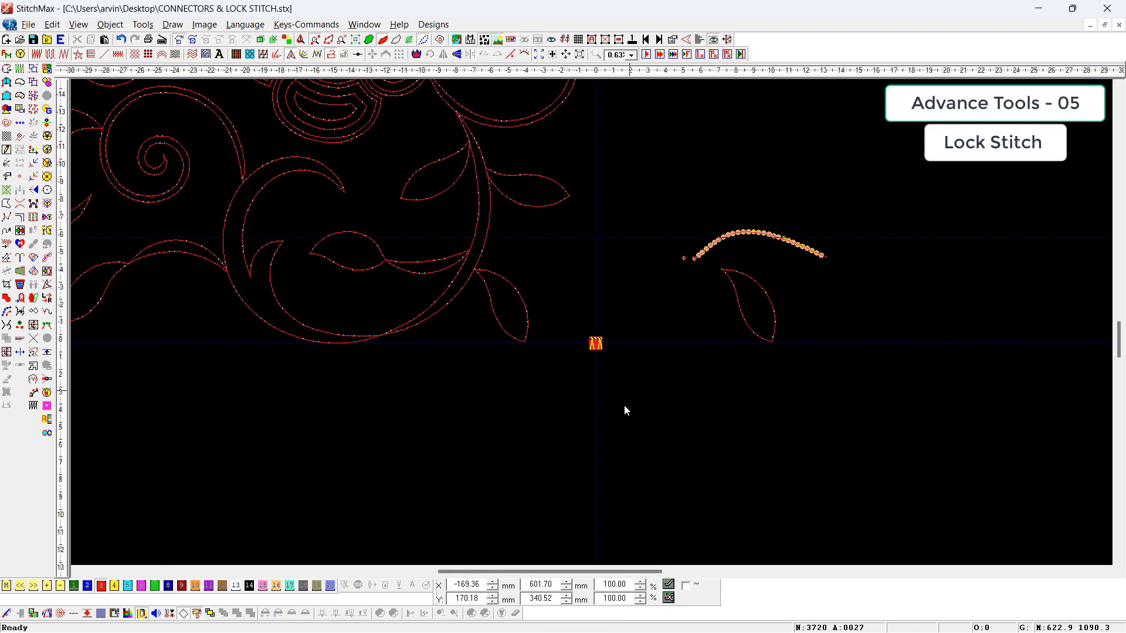
drag(623, 409, 906, 209)
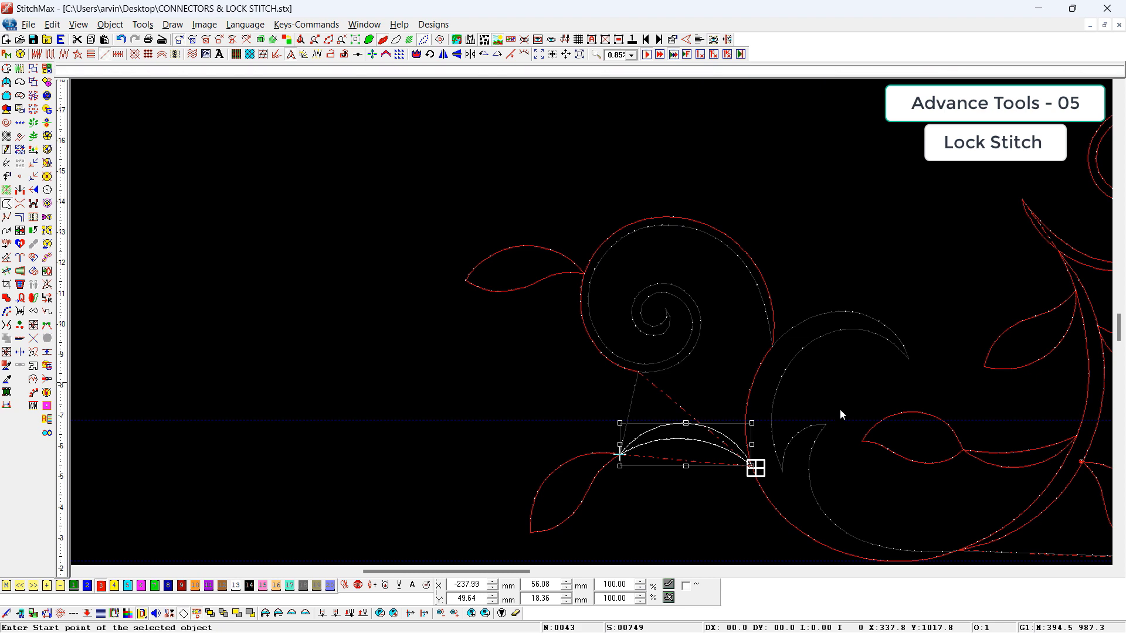
- Select all objects of the floral design next to the origin marker
scroll(865, 415, down, 2)
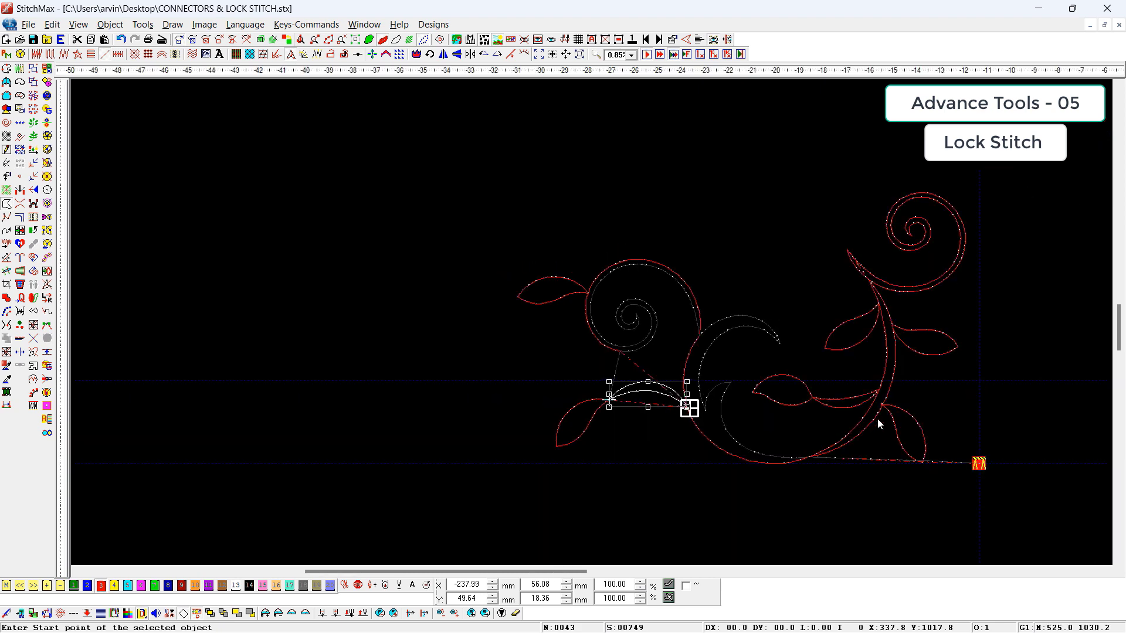
scroll(877, 418, down, 2)
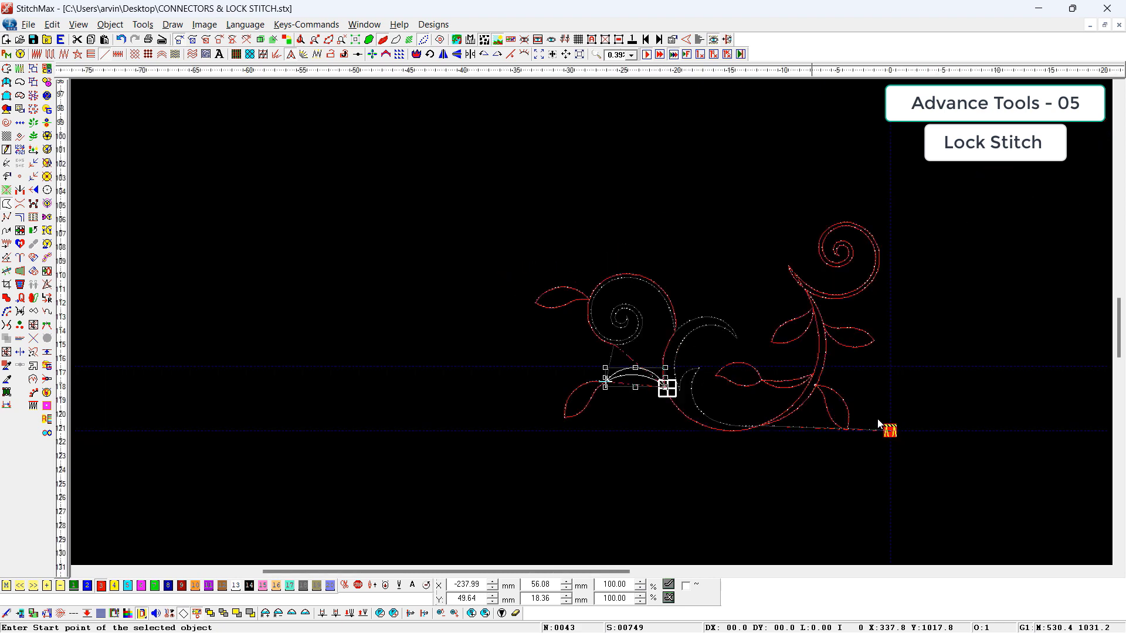
click(840, 421)
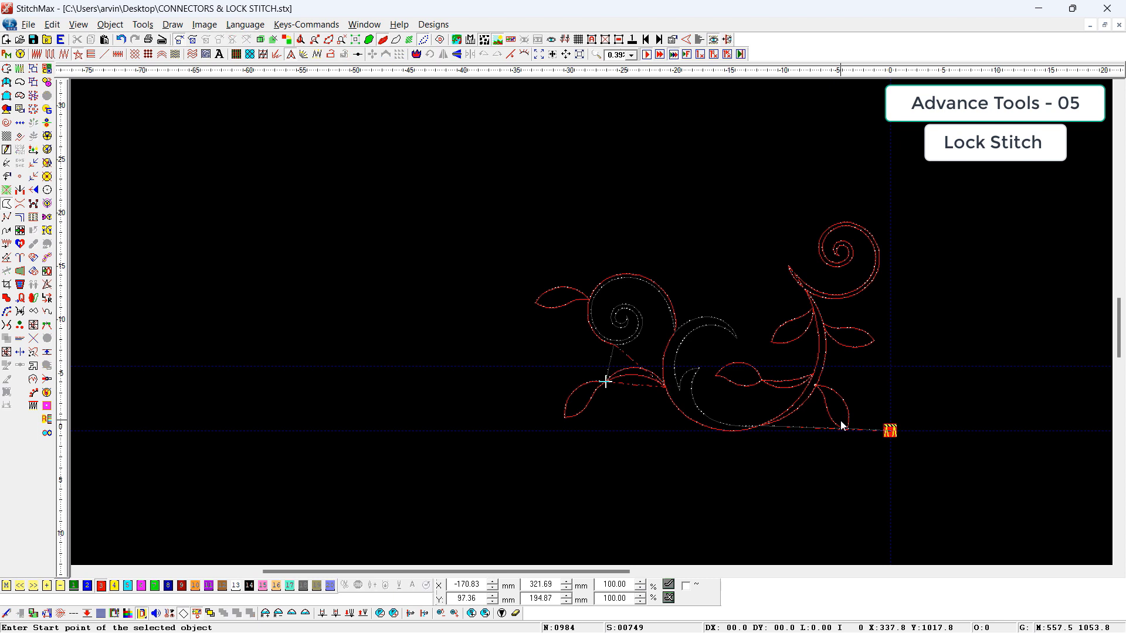
click(783, 412)
drag(910, 201, 280, 516)
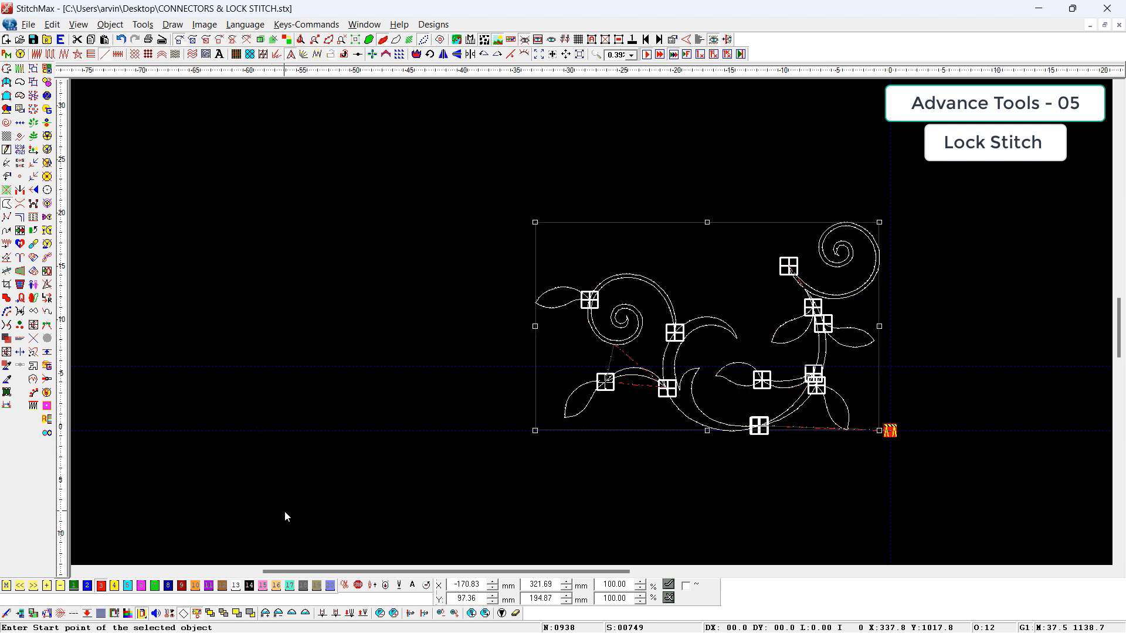
key(ctrl+r)
- Give the curved main stem a First fix/lock stitch of User Defined Lock type with a 1.5 mm stitch length
drag(622, 249, 888, 505)
drag(818, 270, 551, 458)
click(696, 323)
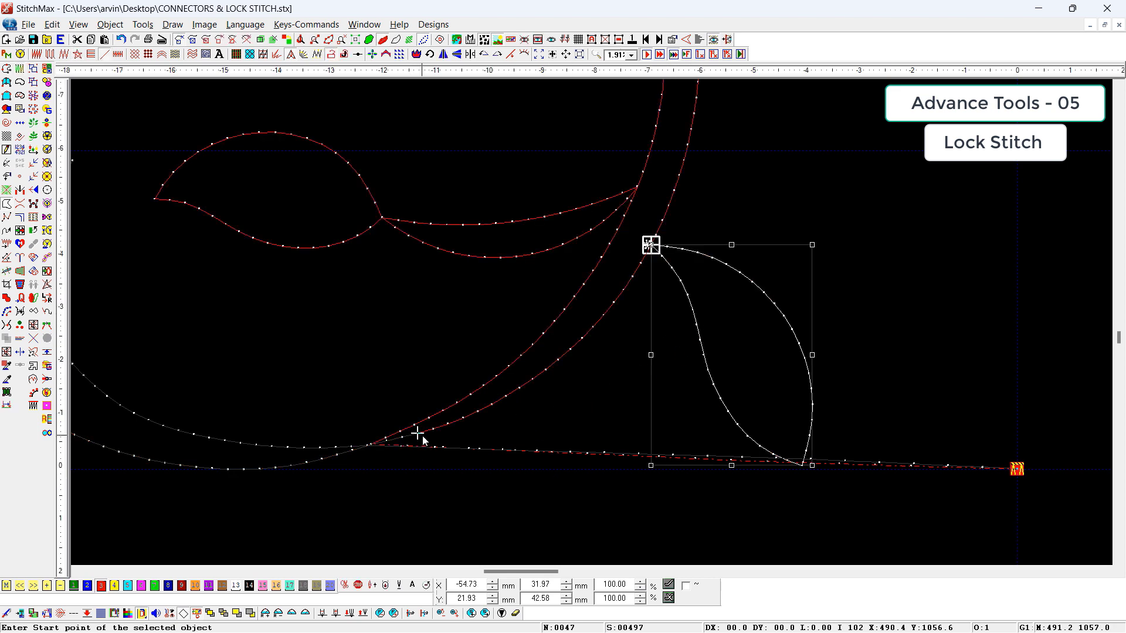
click(410, 430)
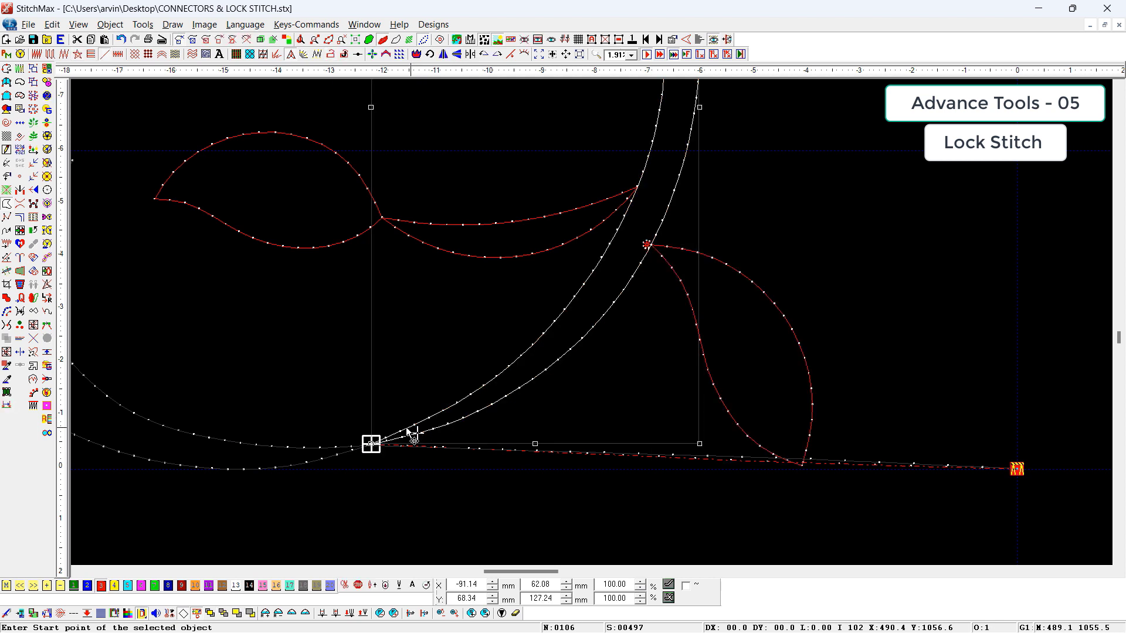
click(401, 432)
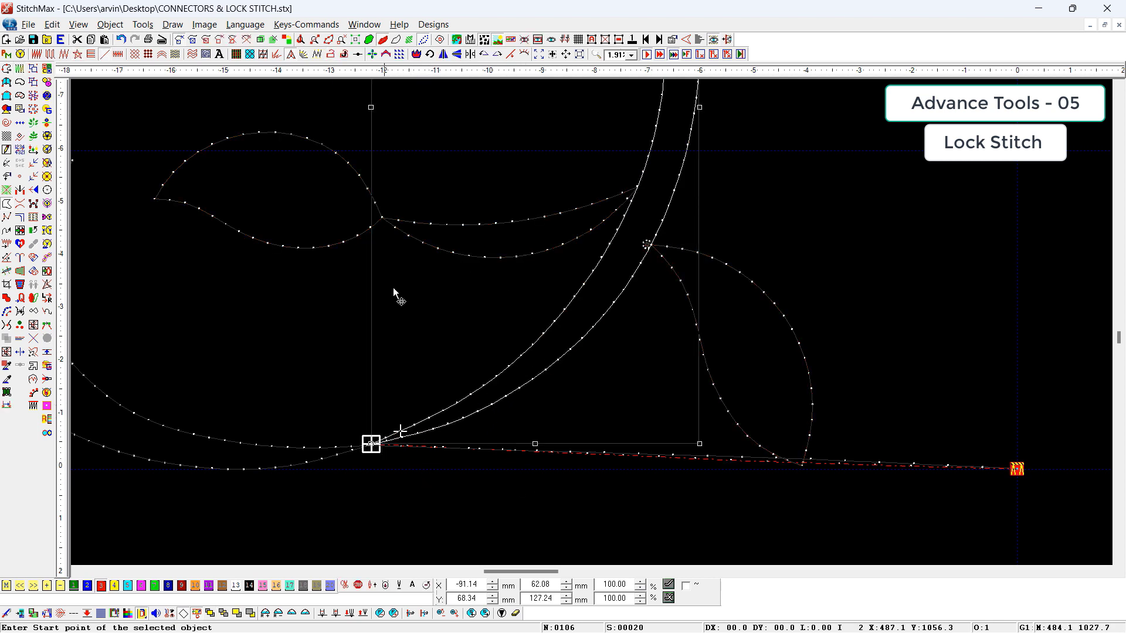
click(331, 55)
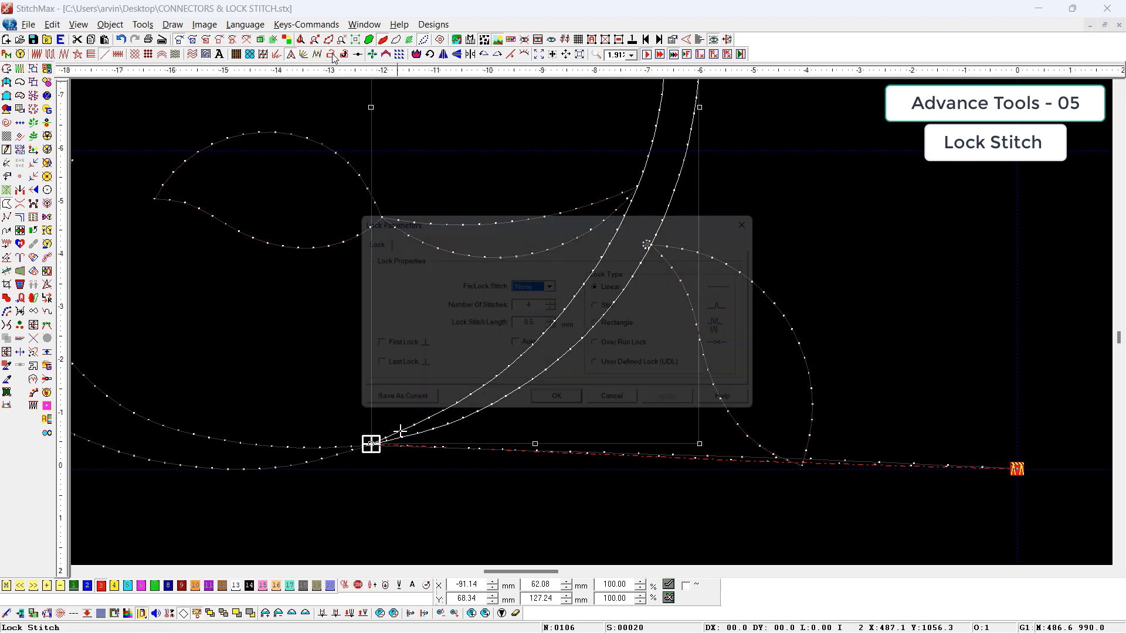
scroll(536, 287, down, 1)
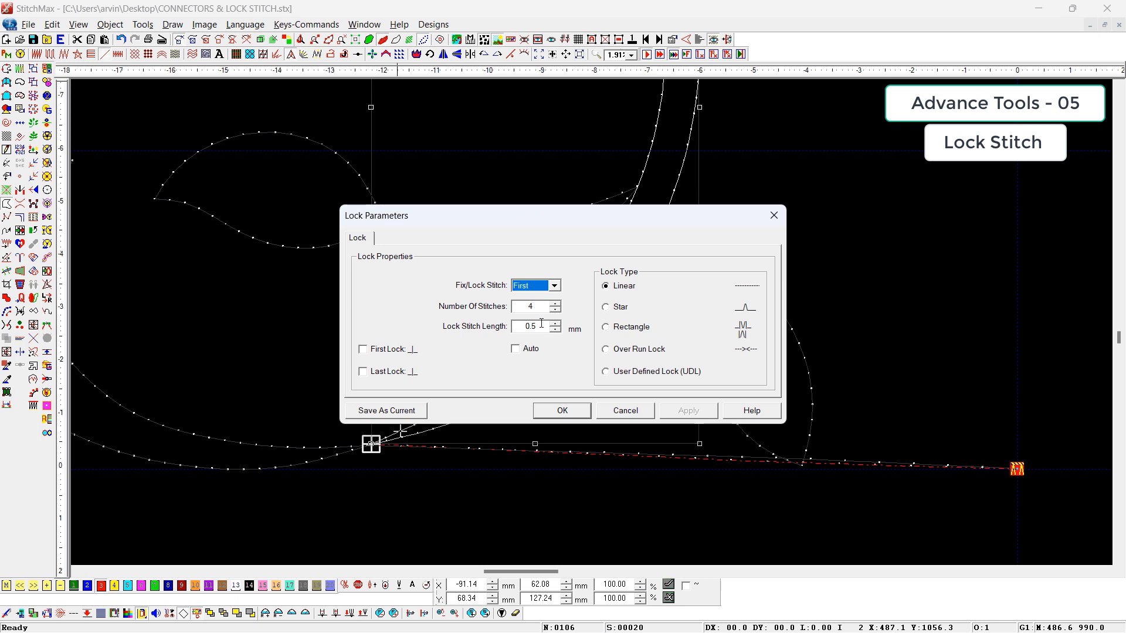
double_click(541, 326)
text(1.50)
click(564, 412)
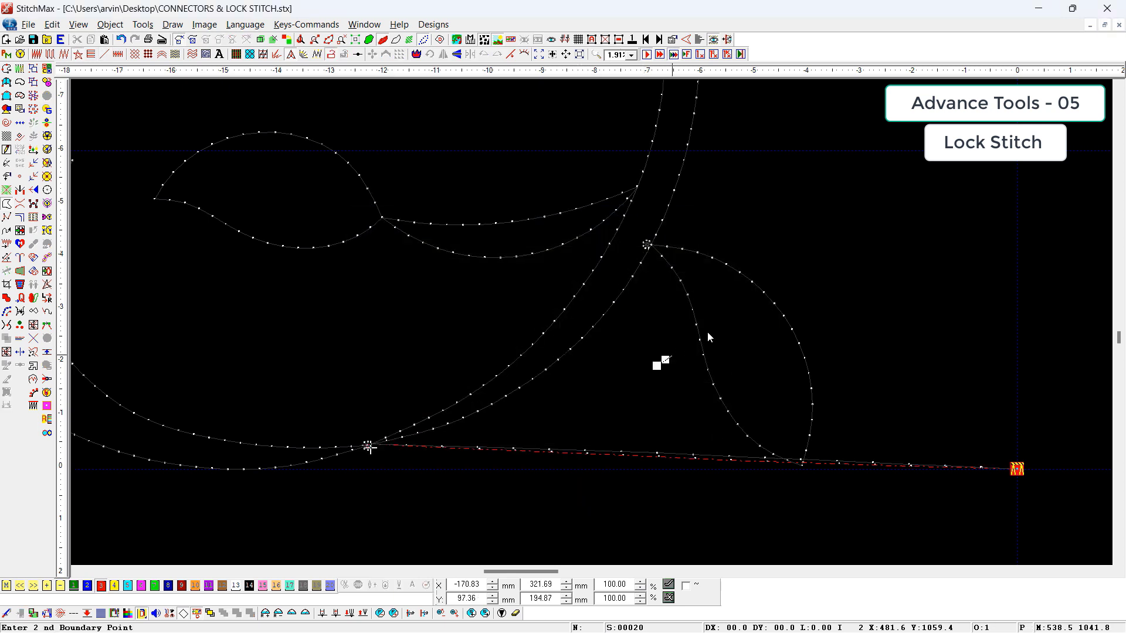
- Remove the fix/lock stitch from the small leaf at the base of the main stem
click(708, 337)
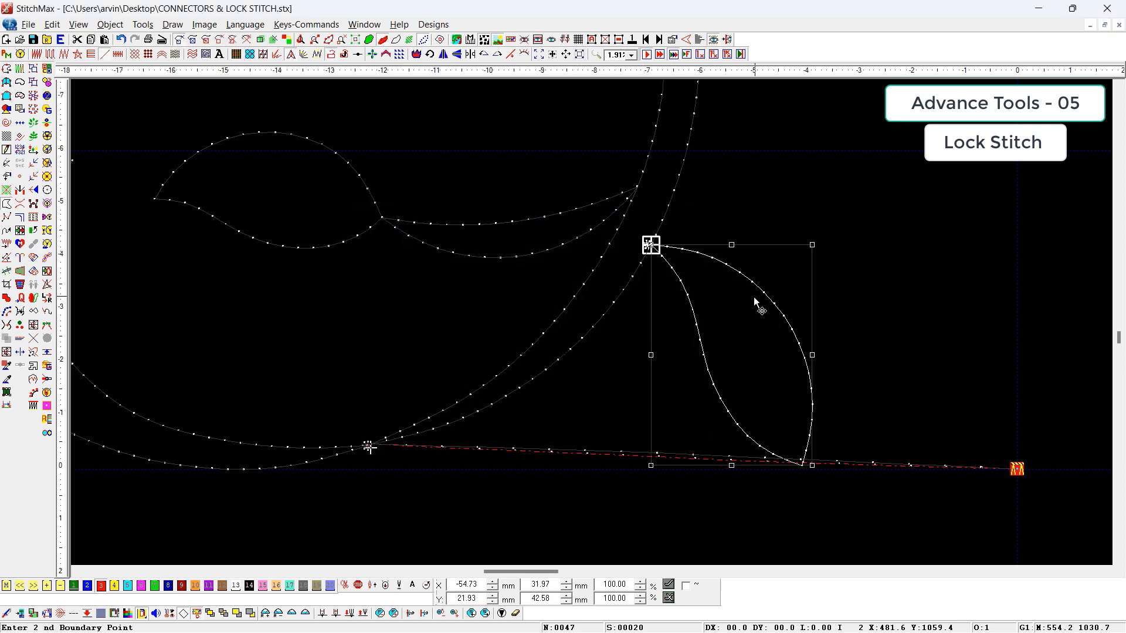
click(331, 55)
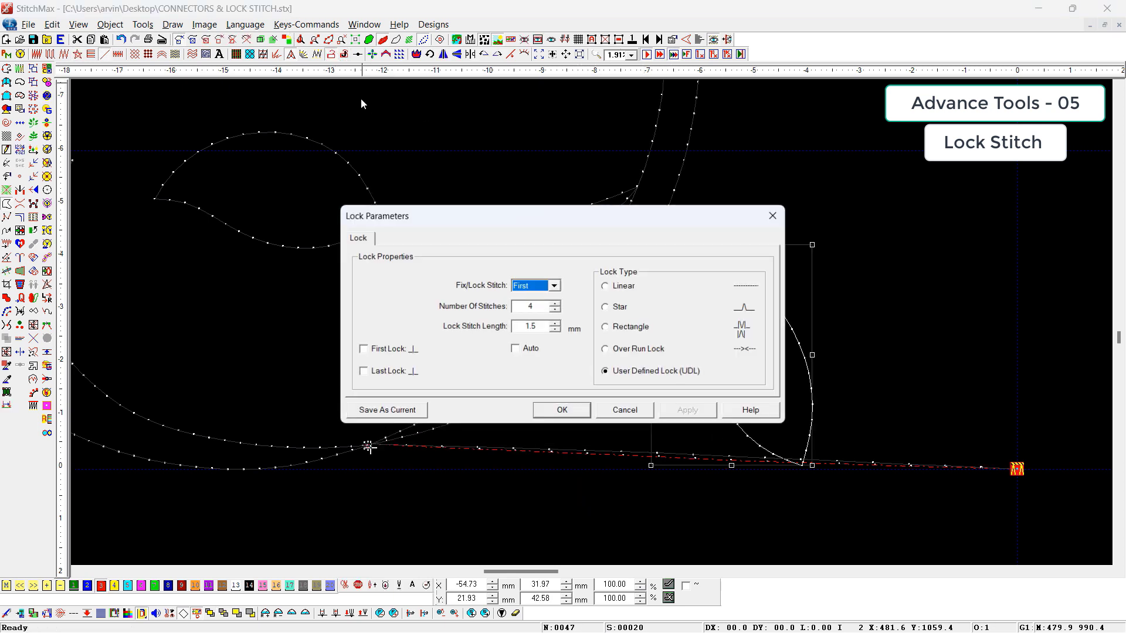
click(561, 412)
click(957, 352)
scroll(562, 463, down, 2)
drag(603, 294, 370, 444)
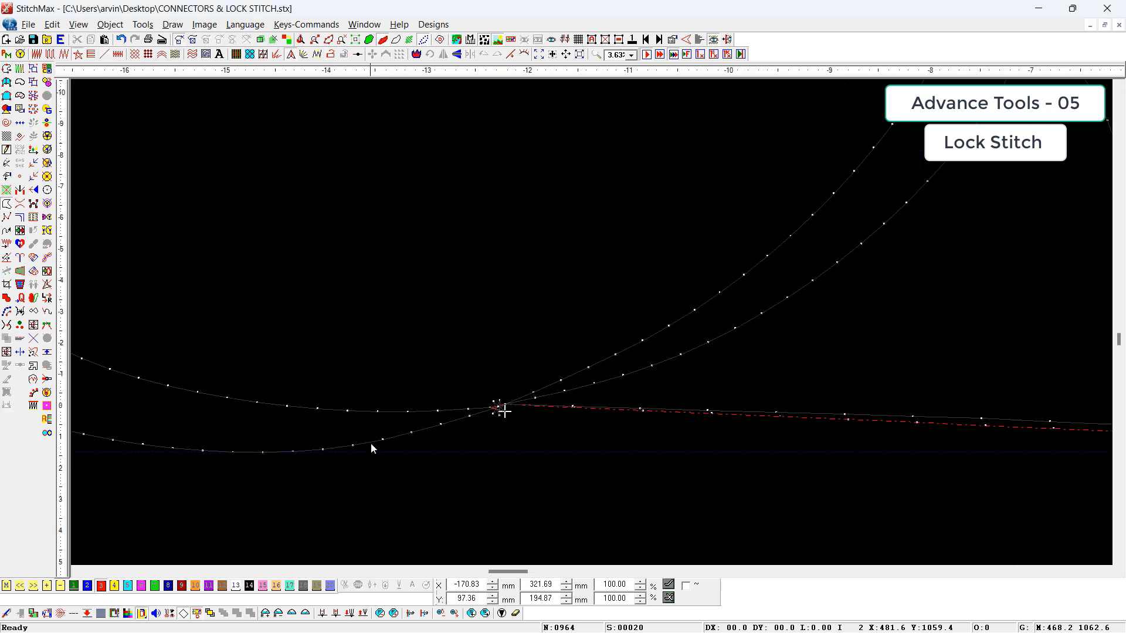
- Examine the stitches where the upper right spiral meets the main stem
key(alt+j)
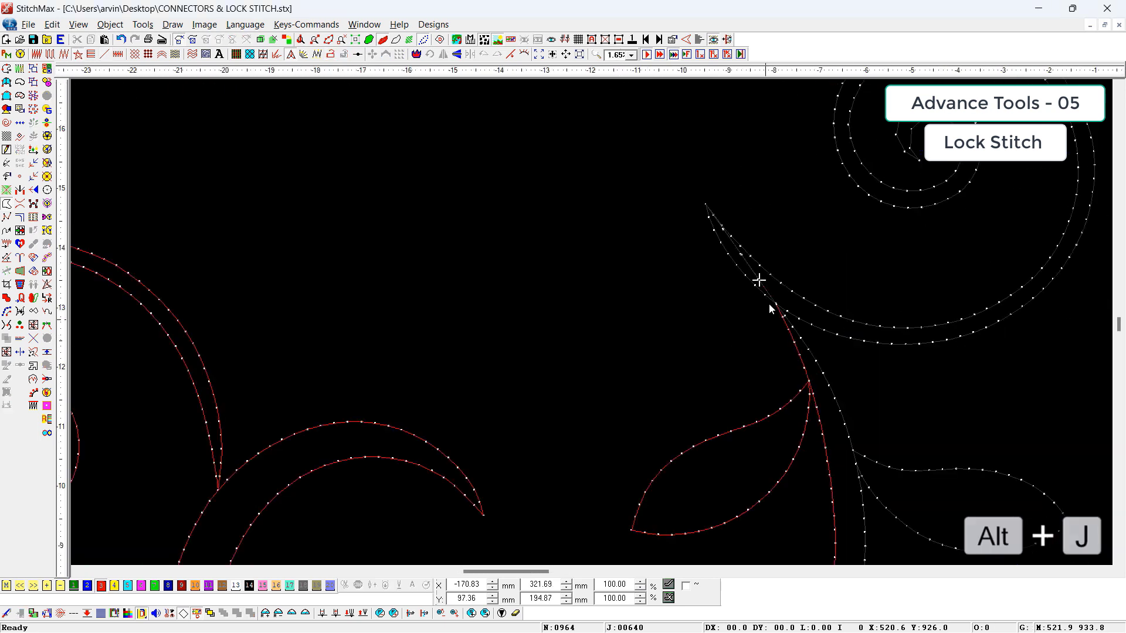
click(790, 287)
scroll(813, 266, up, 3)
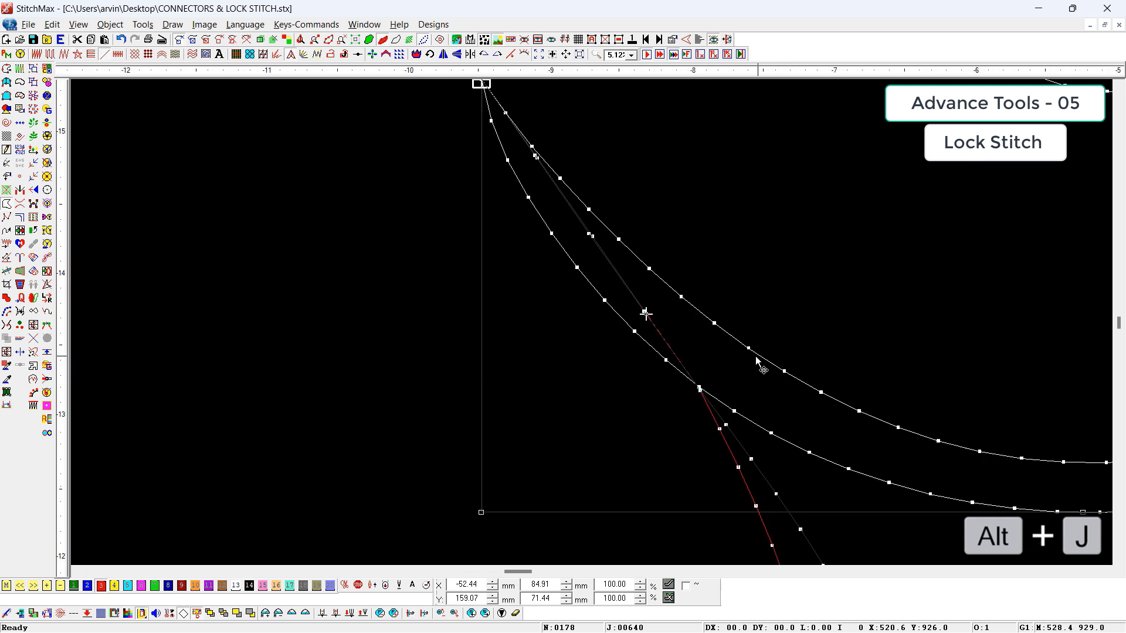
scroll(698, 476, down, 8)
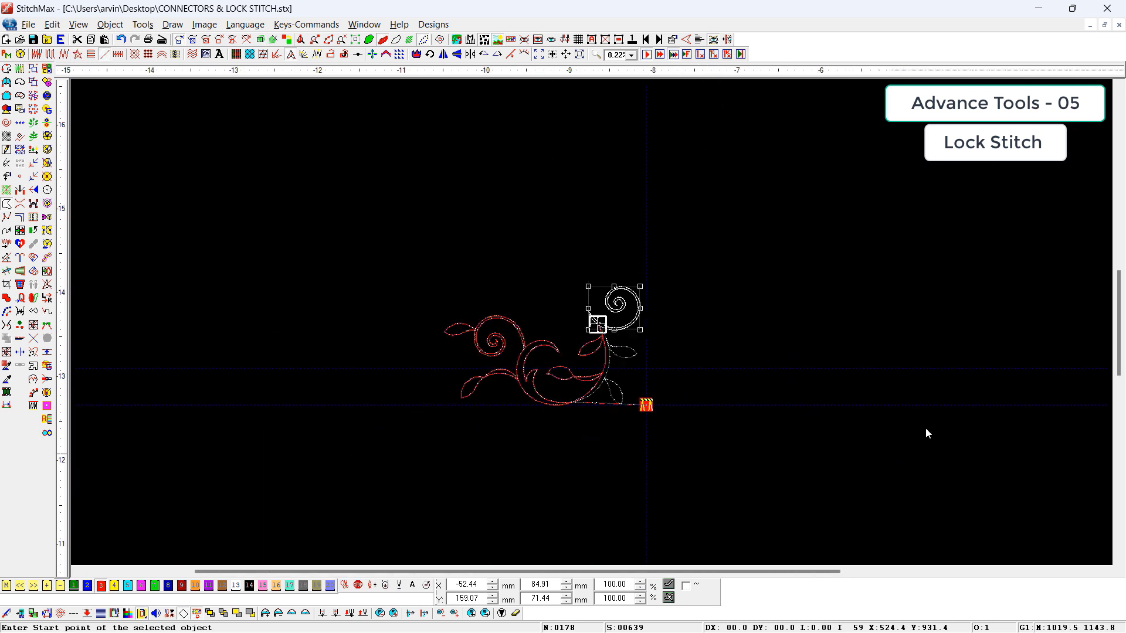
- Step through the stitches around the junction at the base of the stem to check the lock and the travel line
click(926, 429)
key(alt+j)
scroll(511, 439, up, 5)
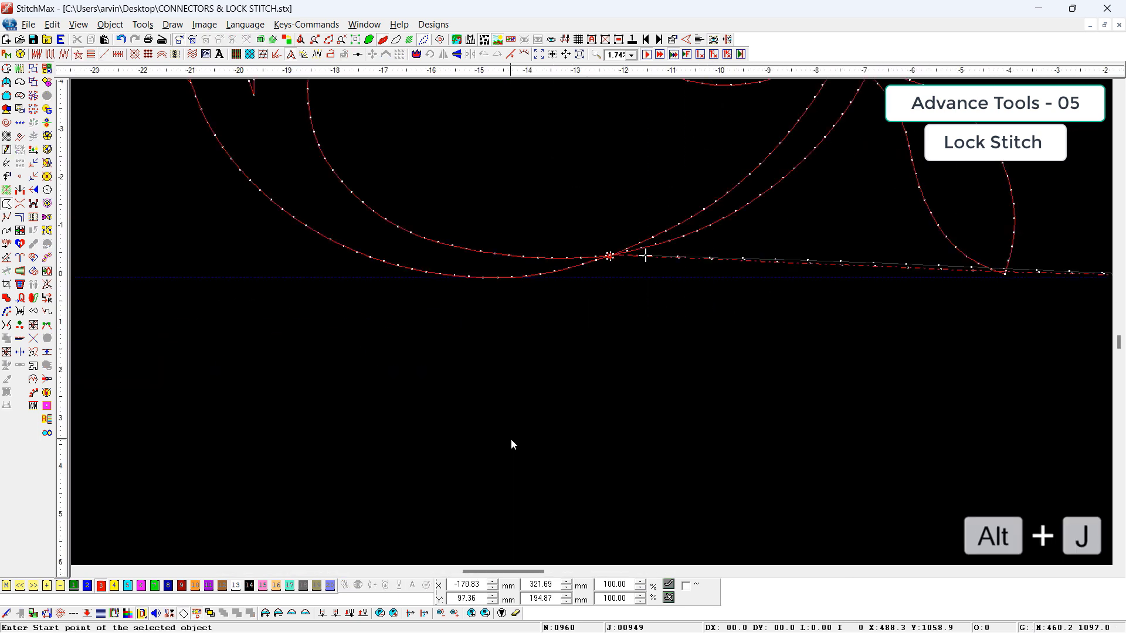
key(Right)
key(Right)
key(Right)
key(Right)
key(Right)
key(Right)
key(Right)
key(z)
drag(533, 211, 726, 344)
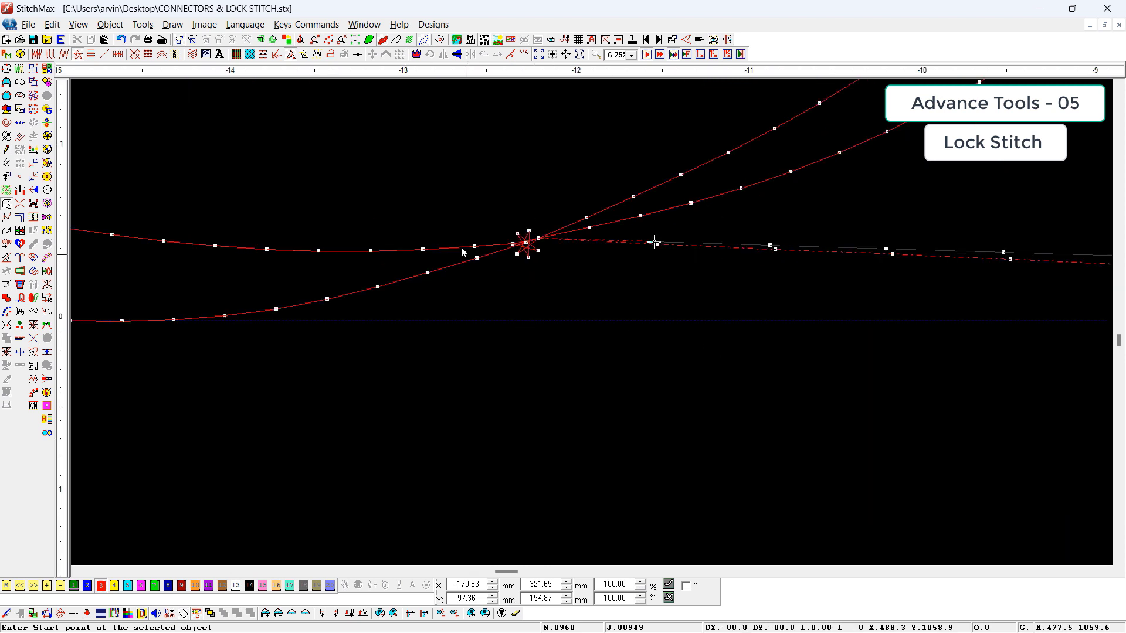
- Cut the left branch's crescent curve, spiral, stems and leaf together and paste them back into the design
click(461, 248)
scroll(442, 282, down, 5)
scroll(545, 305, down, 2)
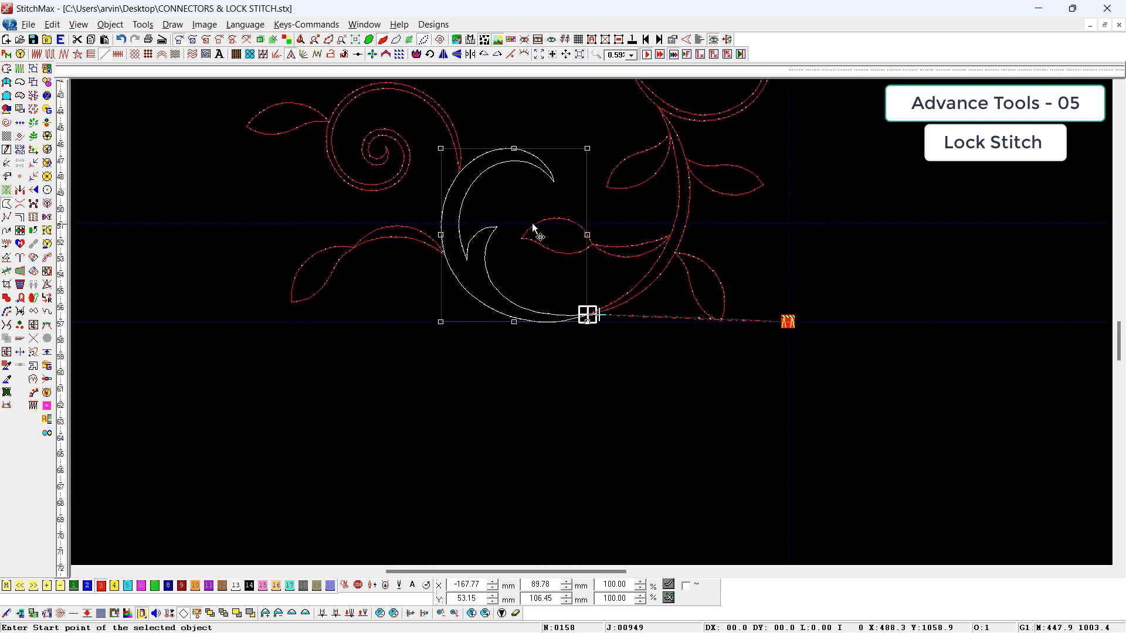
scroll(261, 147, down, 2)
drag(269, 145, 540, 361)
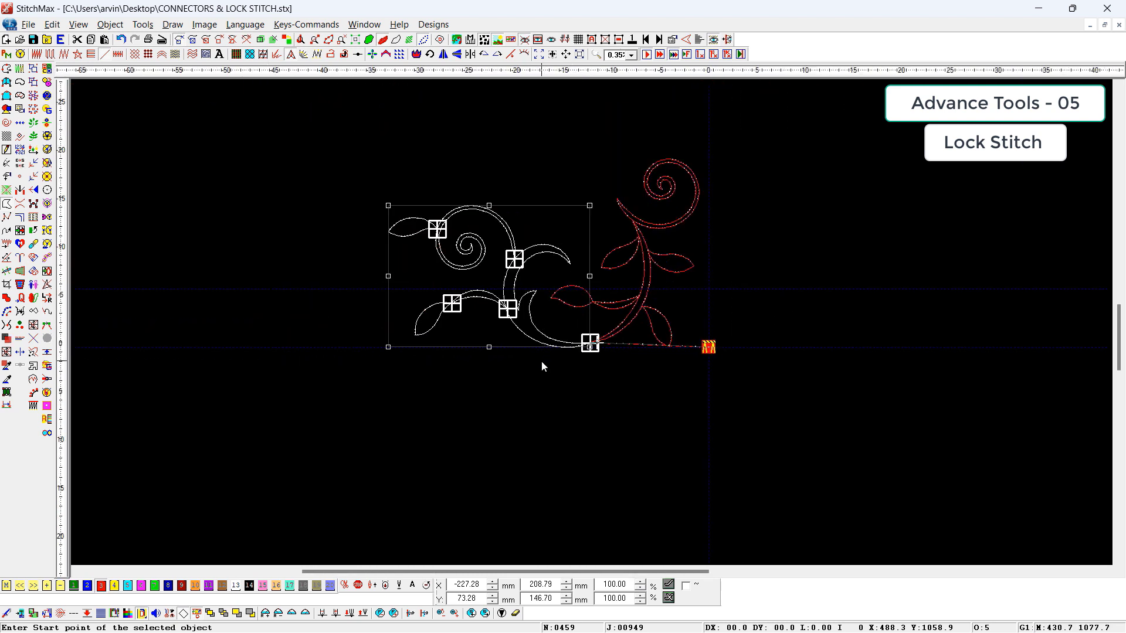
key(ctrl+x)
key(ctrl+v)
- Give the left branch's crescent curve a Last fix/lock stitch of User Defined Lock type with a 1.5 mm stitch length
scroll(589, 409, up, 4)
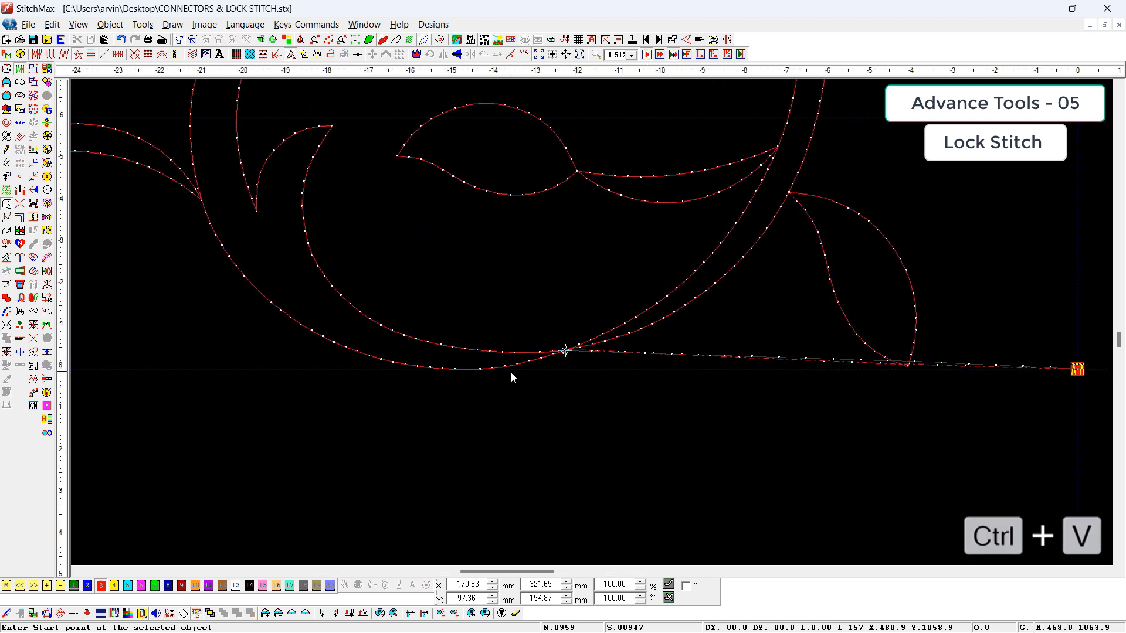
key(alt+j)
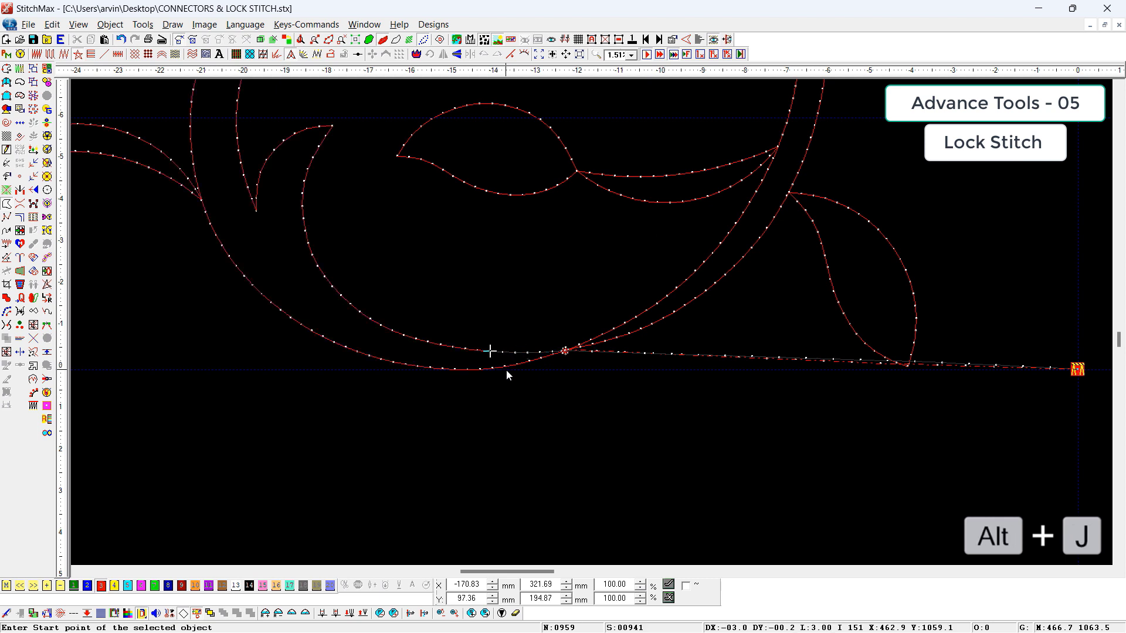
click(478, 351)
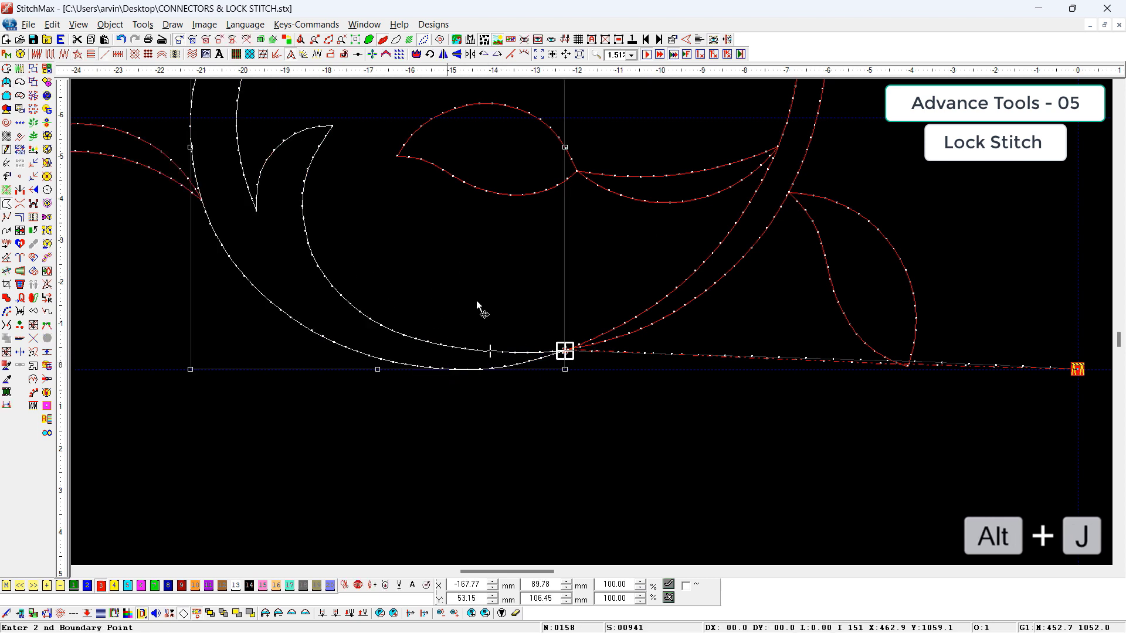
click(331, 54)
click(545, 287)
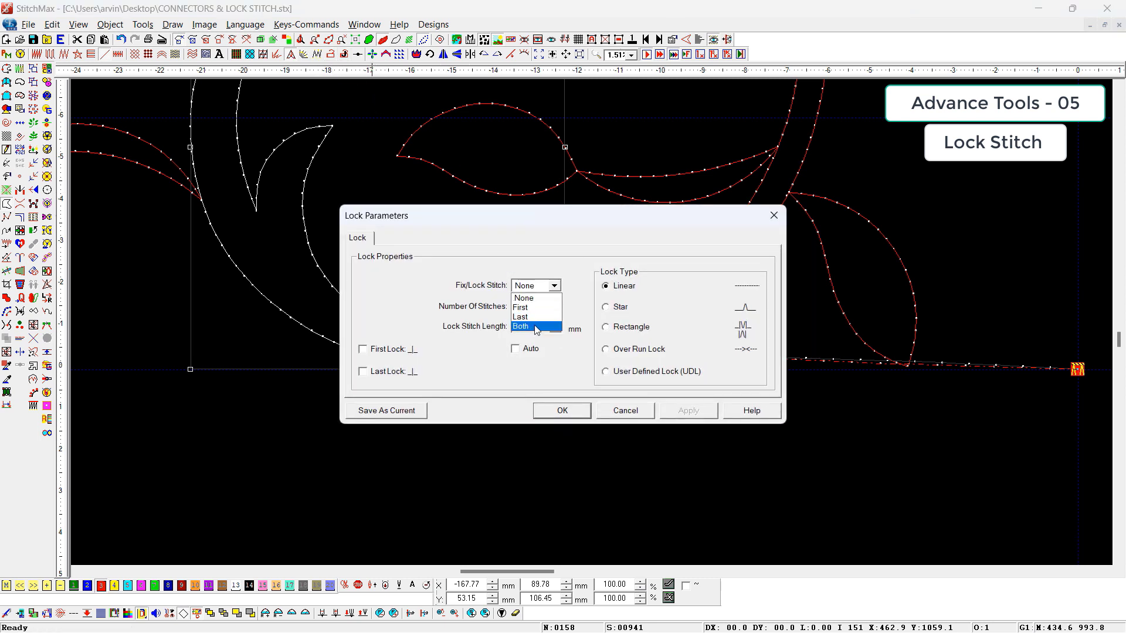
click(530, 308)
double_click(530, 326)
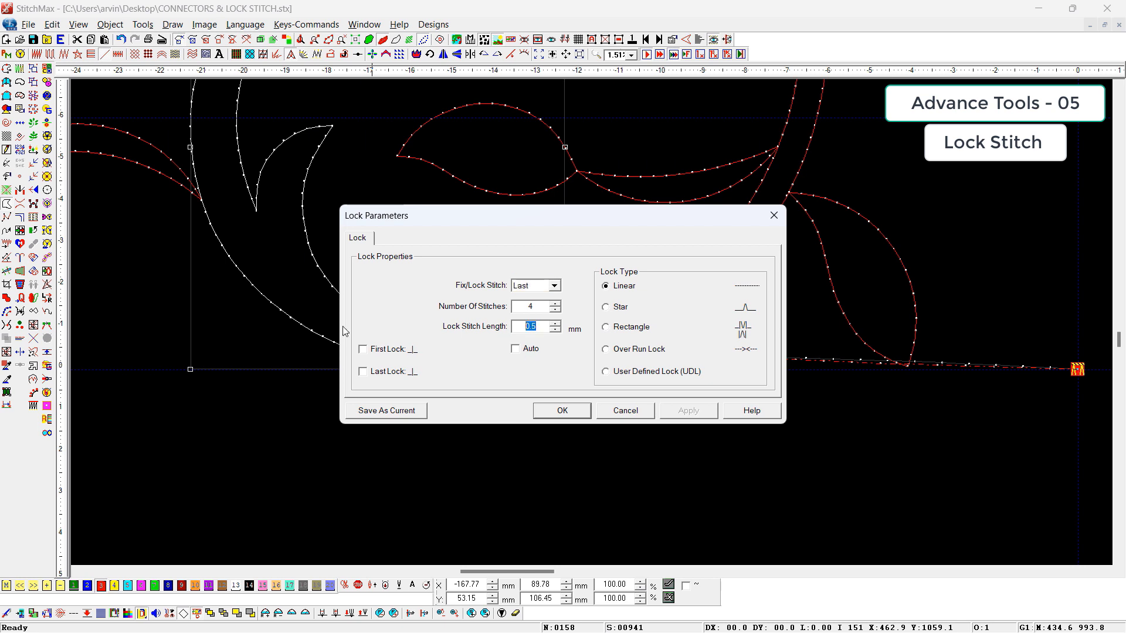
text(1.50)
click(566, 411)
drag(533, 300, 604, 390)
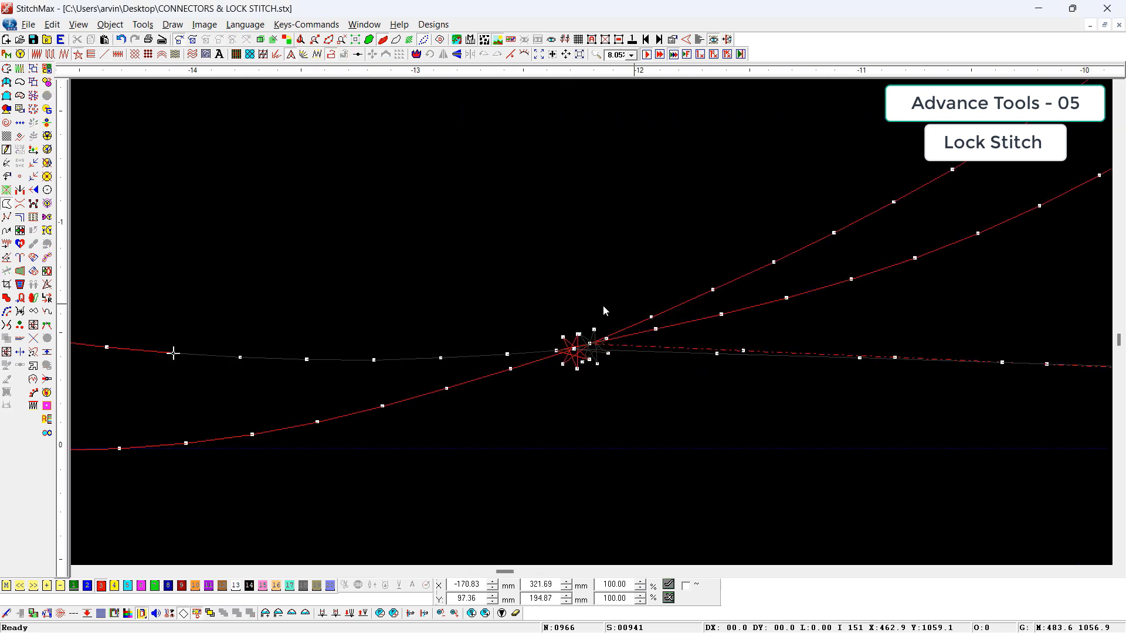
scroll(549, 374, down, 4)
scroll(550, 375, down, 10)
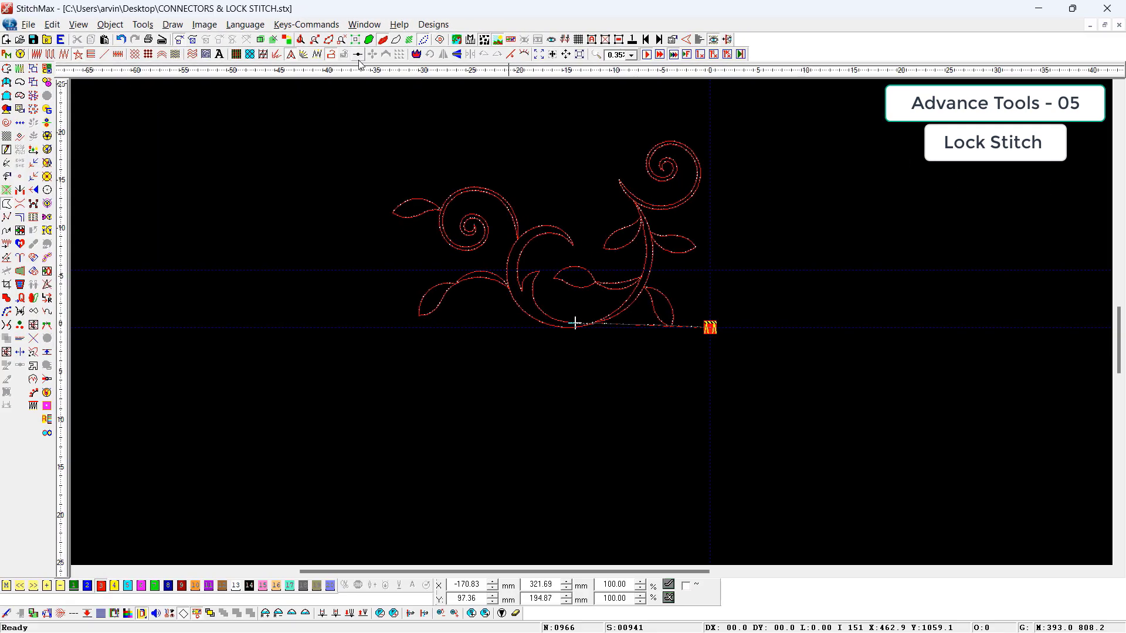
- Set the connector to trim If Next Connector, and enable Tie Off If with its trim/color change and next connector conditions
click(358, 55)
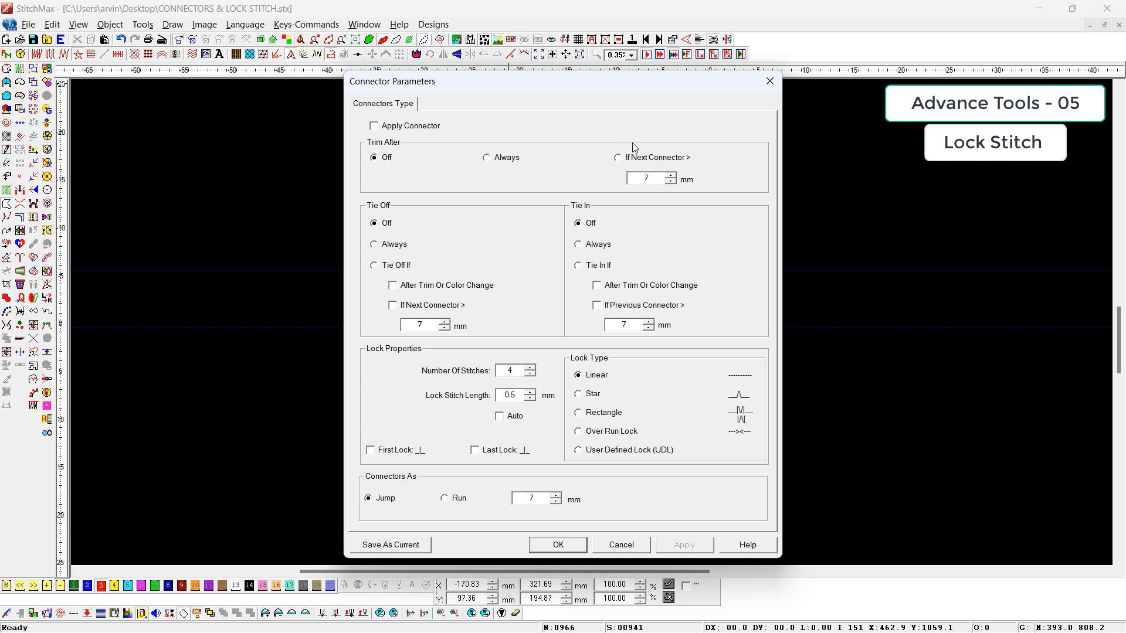
click(622, 159)
click(393, 268)
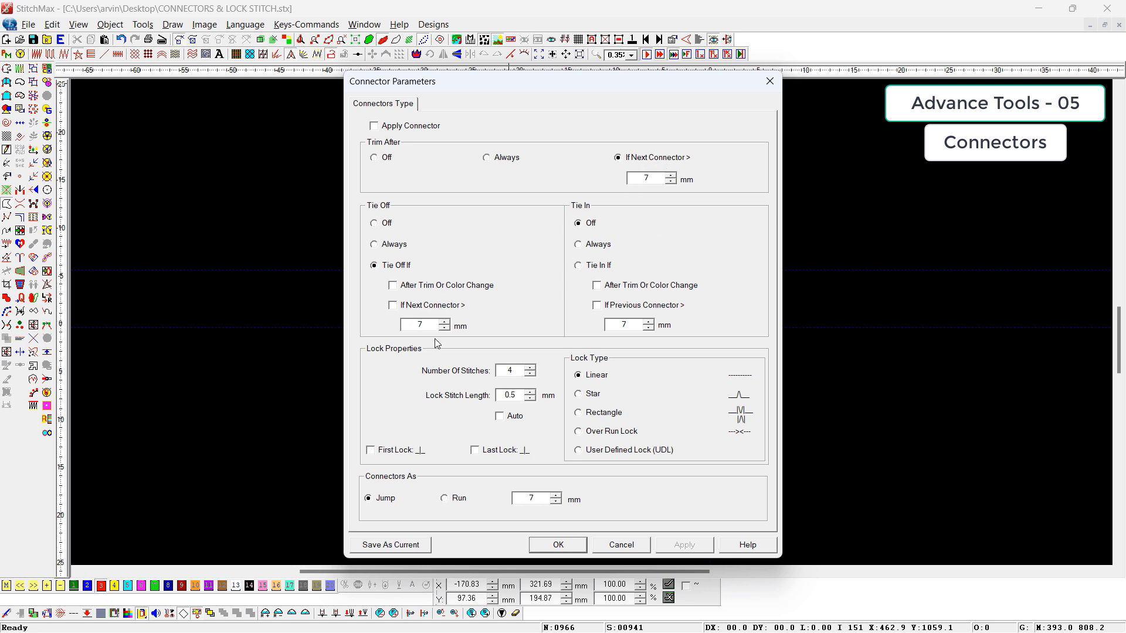
click(401, 305)
- Enable Tie In If with both conditions, and set the connector lock to User Defined Lock, First Lock and 1.5 mm stitch length
click(593, 270)
click(612, 288)
click(597, 306)
double_click(510, 394)
click(565, 546)
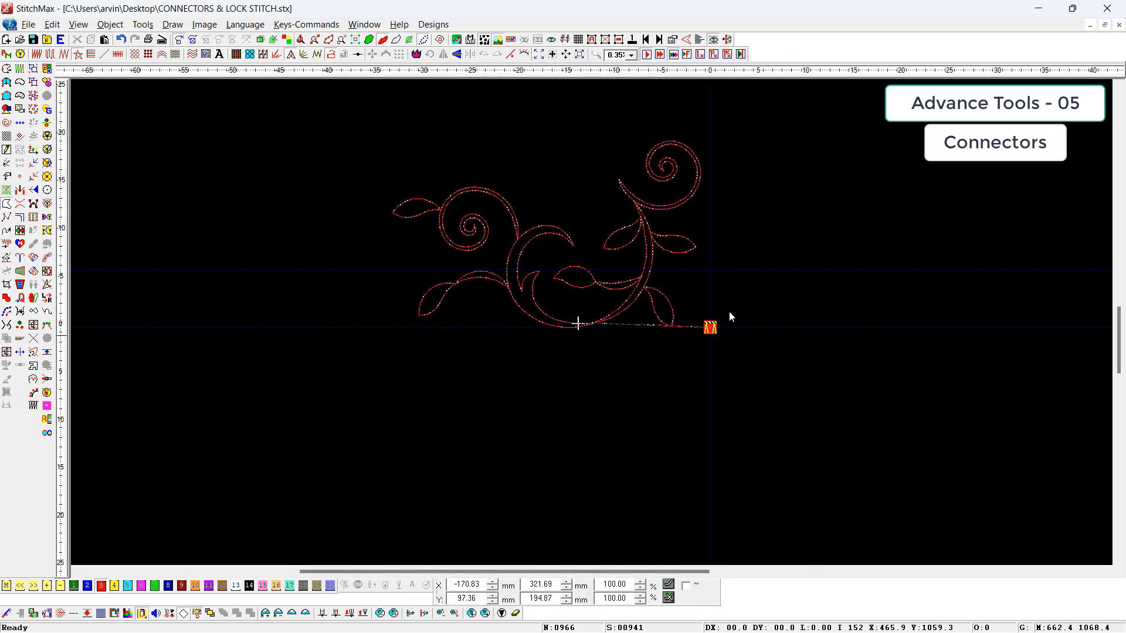
- Select every object of the floral design and set its Fix/Lock Stitch to None
scroll(735, 246, down, 1)
drag(769, 174, 369, 377)
key(z)
drag(491, 298, 742, 491)
scroll(693, 484, down, 2)
scroll(715, 452, up, 1)
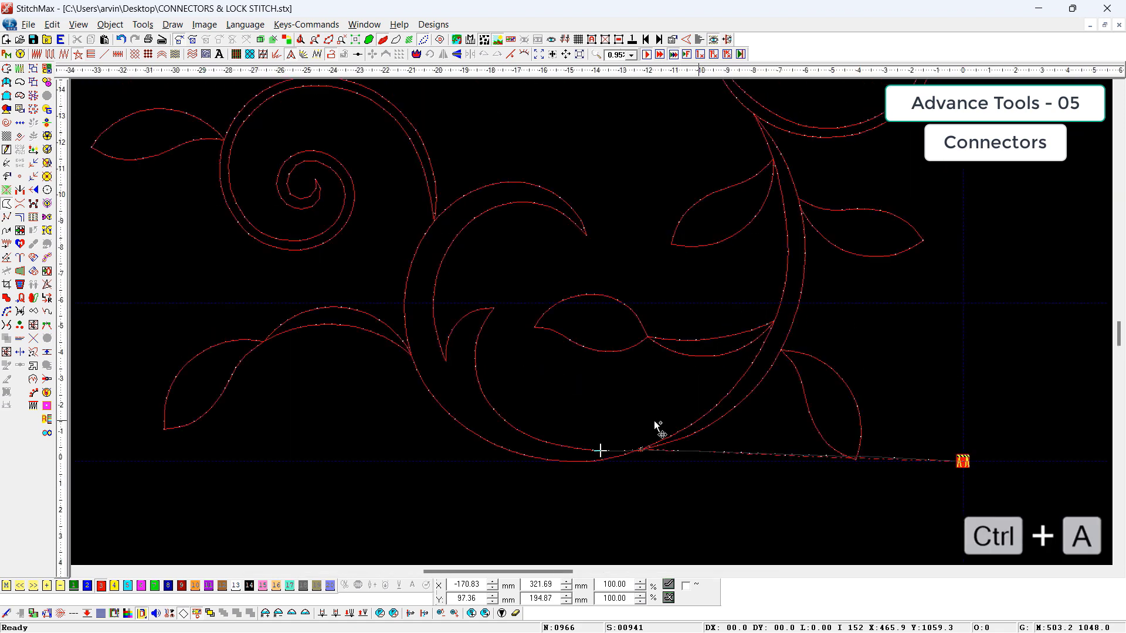
key(ctrl+a)
click(303, 55)
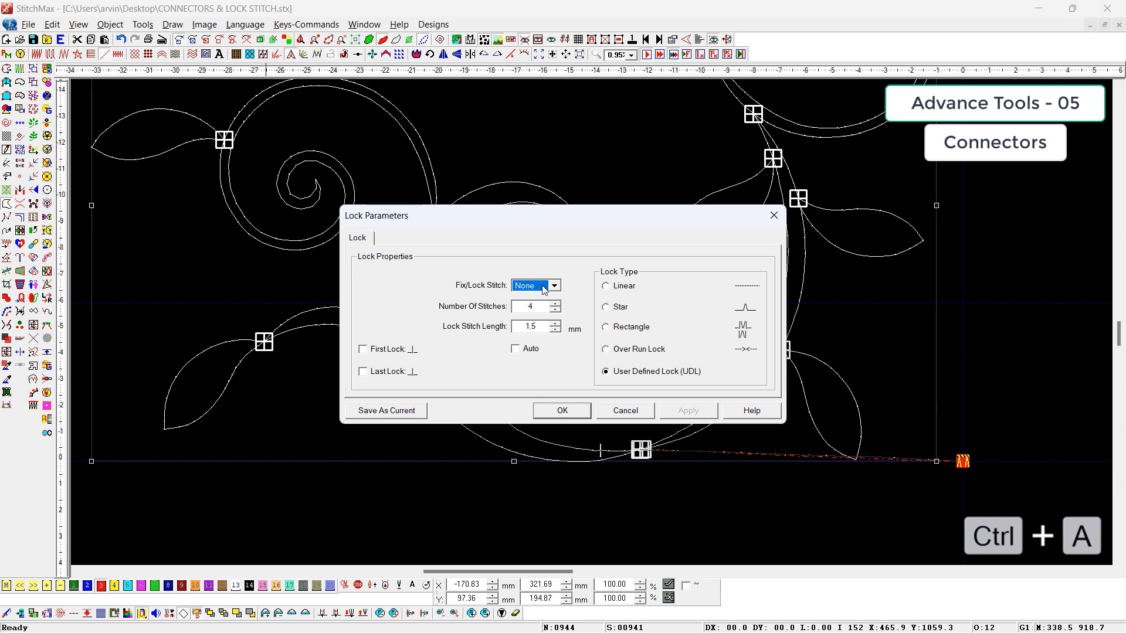
key(Return)
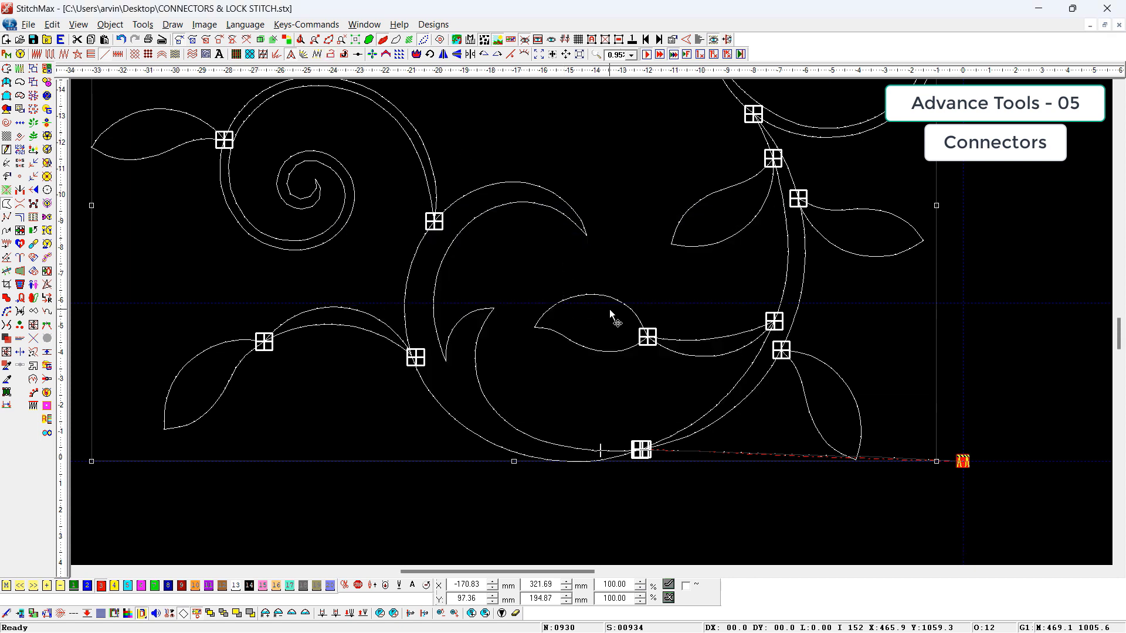
scroll(611, 314, down, 4)
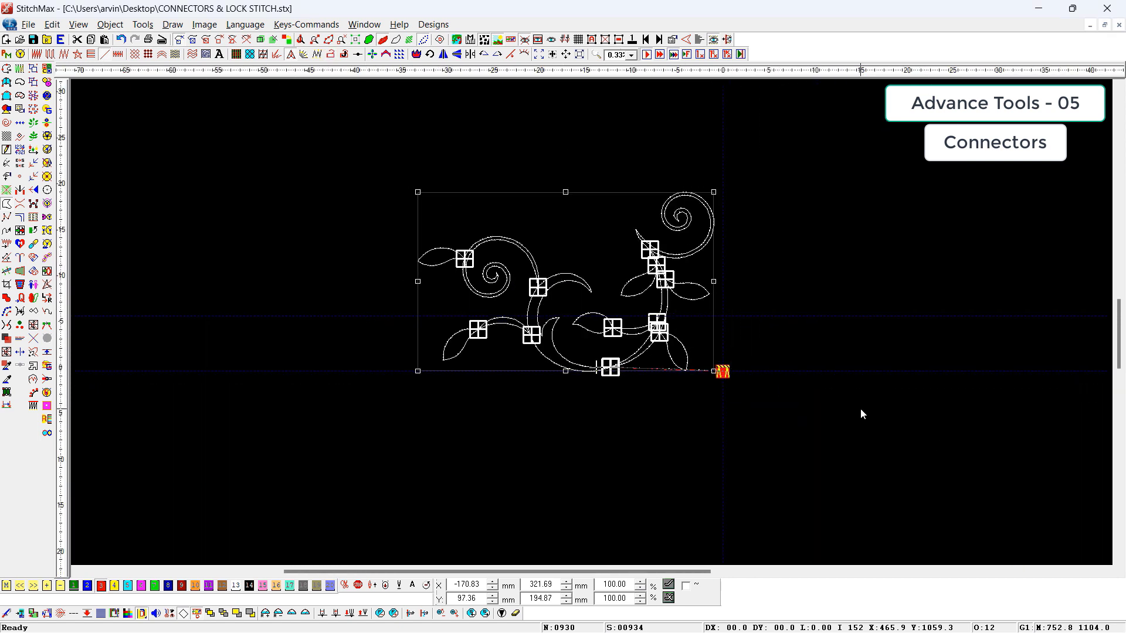
scroll(871, 358, up, 3)
key(Escape)
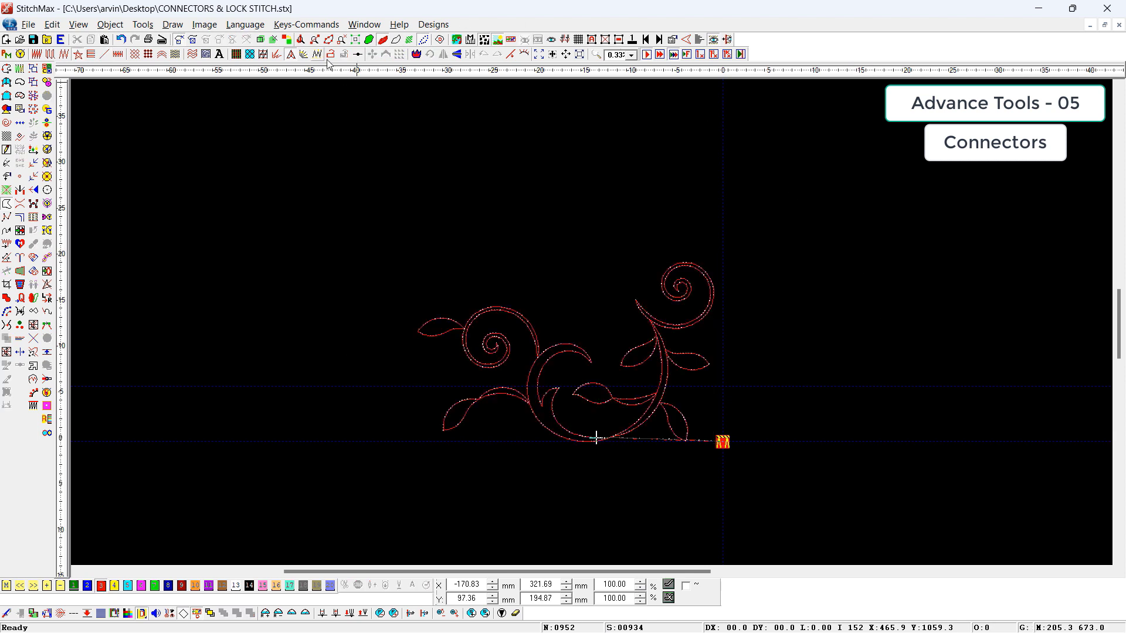
- Turn on Apply Connector in the connector parameters
click(357, 54)
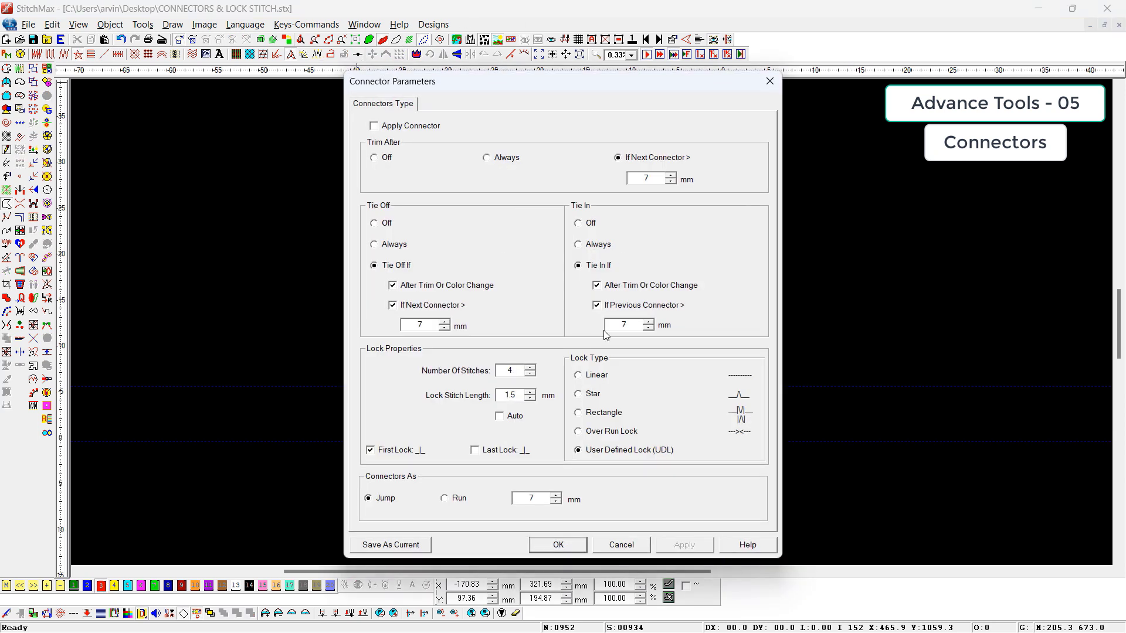
click(394, 127)
click(557, 544)
- Draw an open four-point curve about 142 mm wide above the floral design and inspect the lock at its start
key(F6)
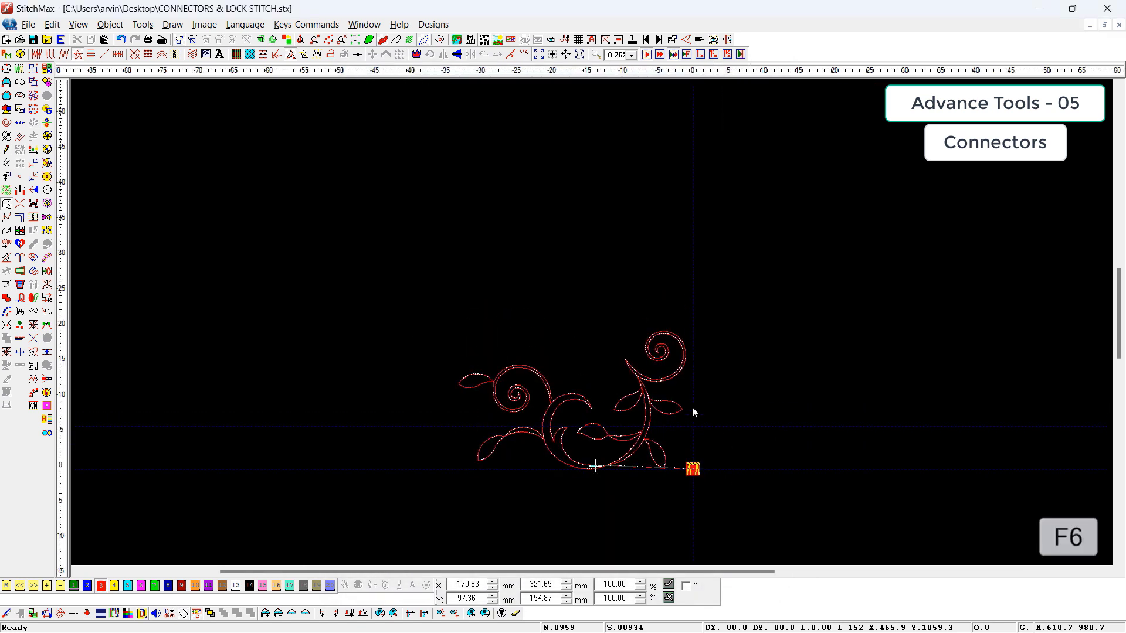
click(472, 339)
click(493, 317)
click(537, 312)
click(573, 289)
right_click(572, 289)
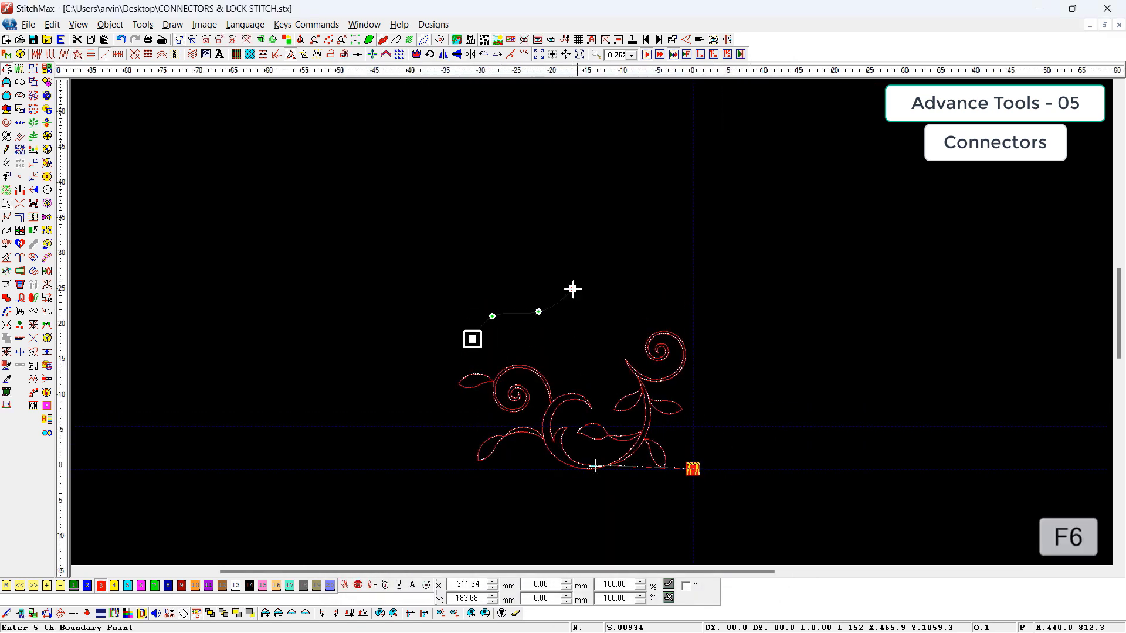
key(z)
drag(512, 323, 457, 361)
drag(493, 256, 370, 312)
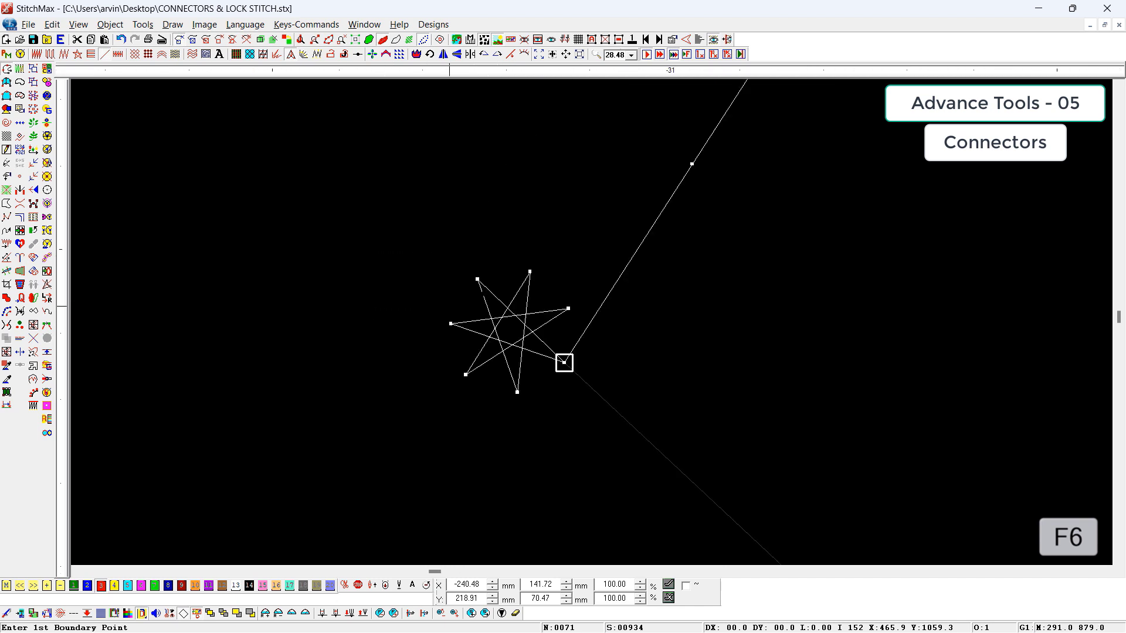
- Deselect the open curve and inspect the lock at its far end
scroll(591, 322, down, 1)
key(Escape)
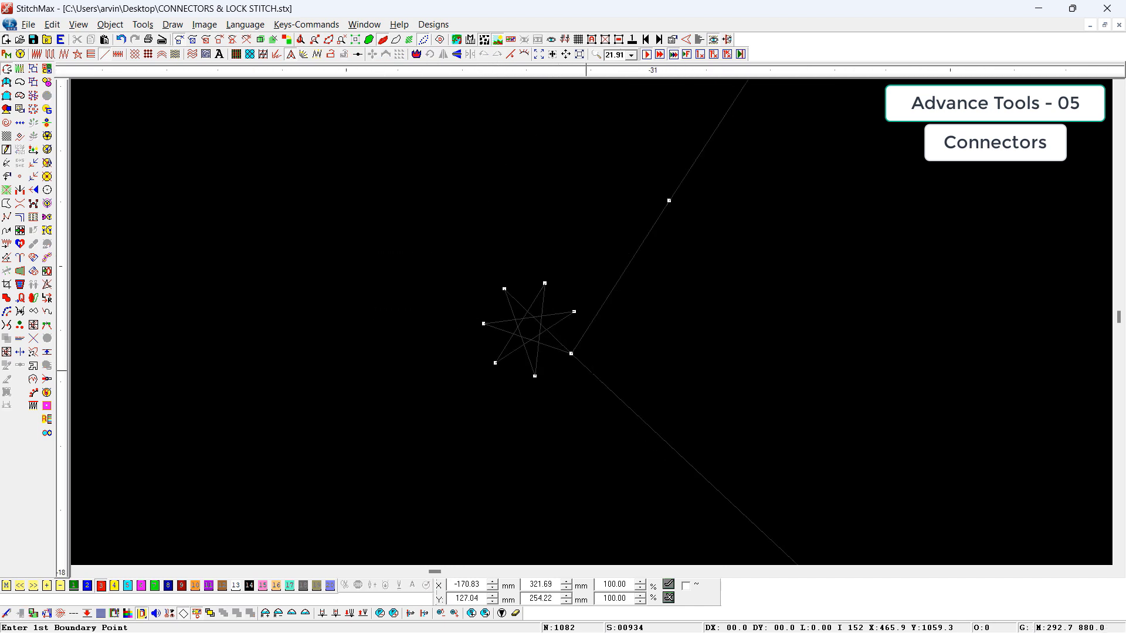
scroll(591, 322, down, 4)
scroll(612, 416, down, 10)
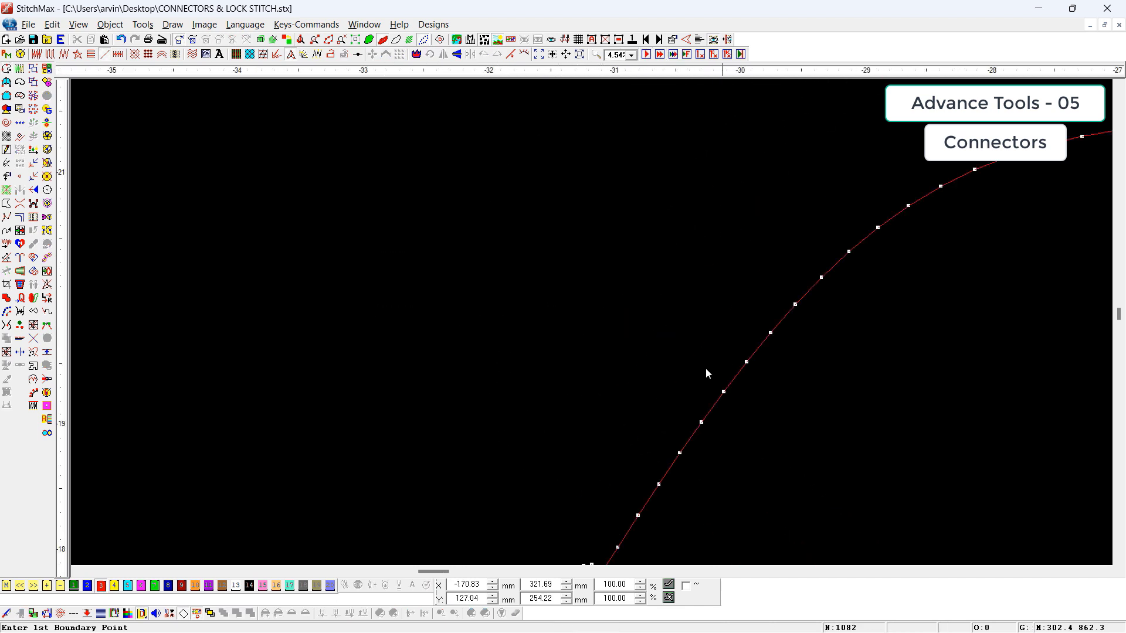
drag(931, 179, 993, 216)
key(F6)
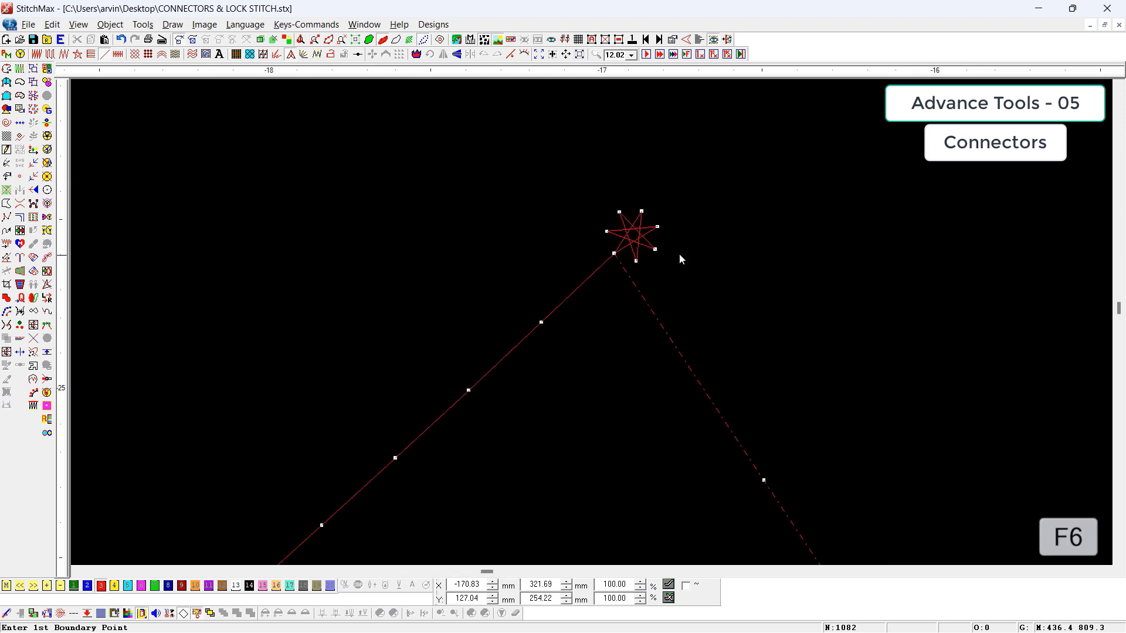
scroll(679, 253, down, 1)
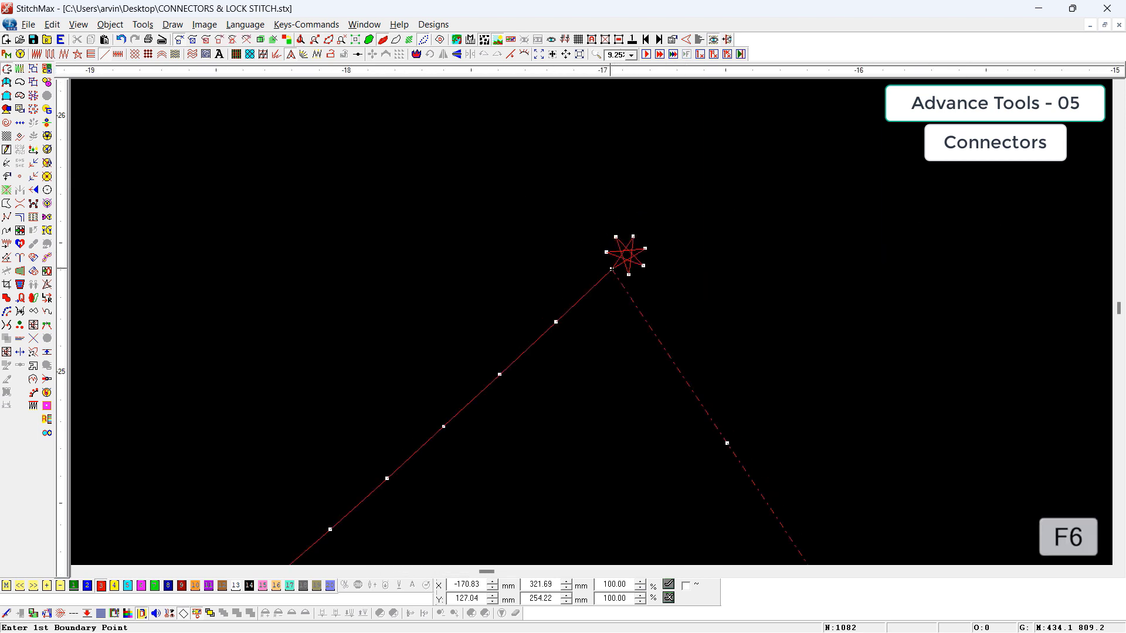
- Draw a second open four-point curve about 82 mm wide, starting at the end of the first curve
click(612, 268)
scroll(716, 261, down, 5)
click(704, 251)
click(875, 252)
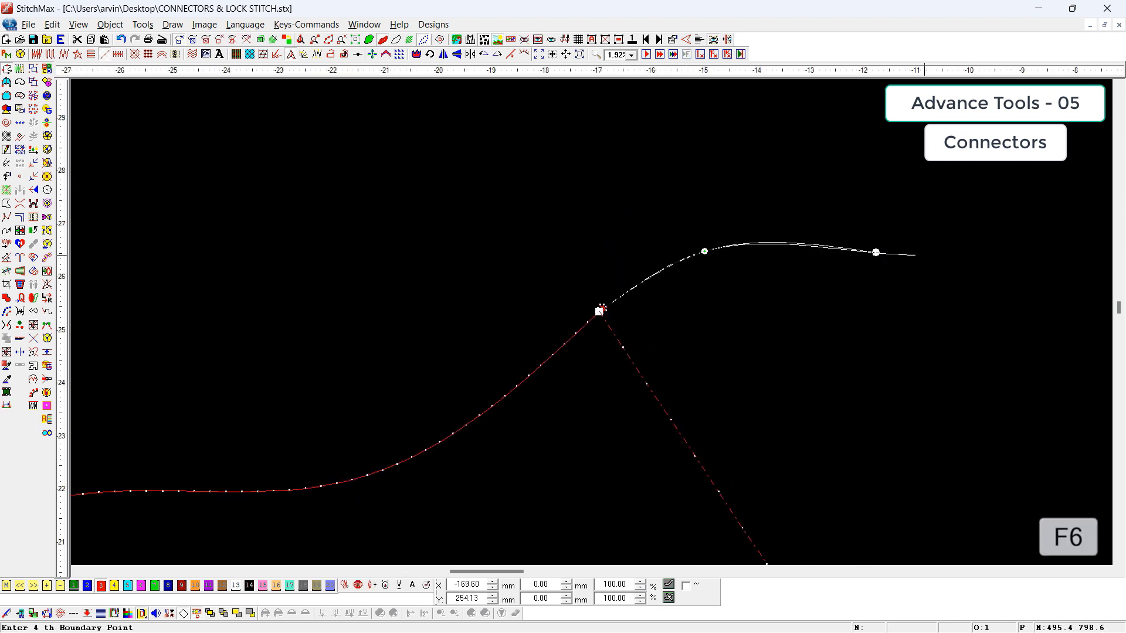
click(1032, 208)
right_click(1033, 206)
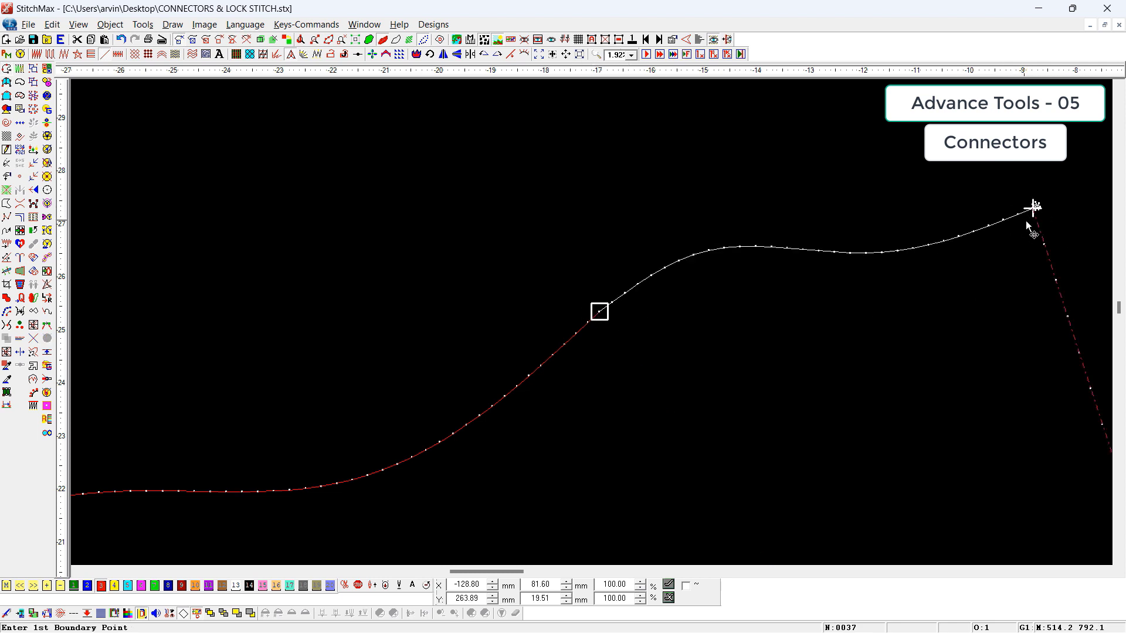
- Draw a third open four-point curve about 89 mm wide, running back above the second curve from its end point
key(F6)
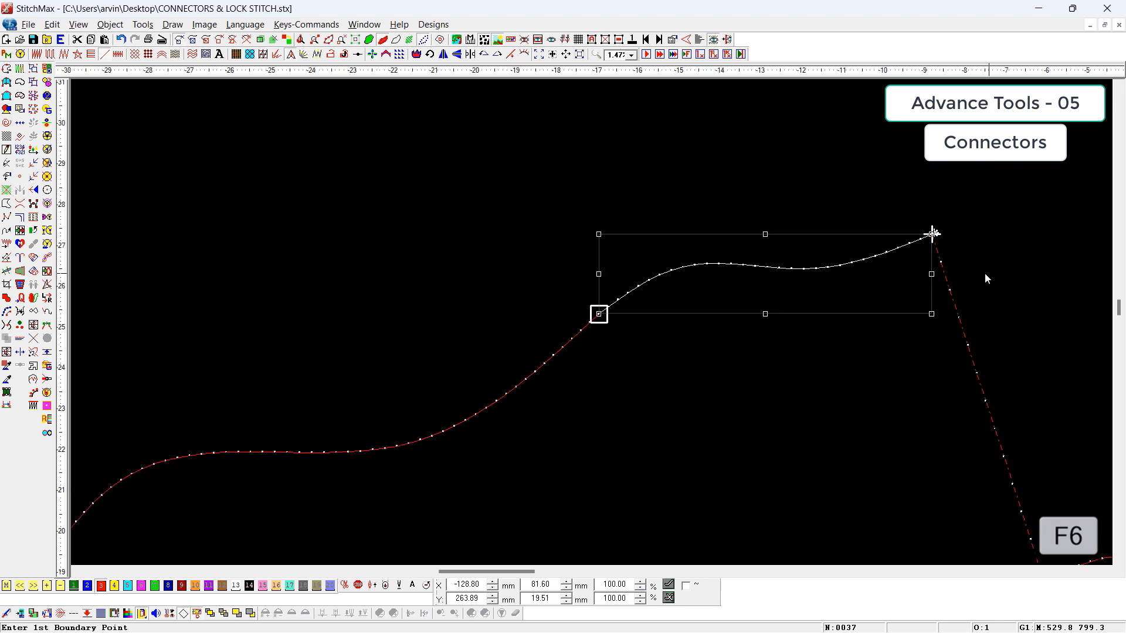
click(935, 234)
right_click(885, 202)
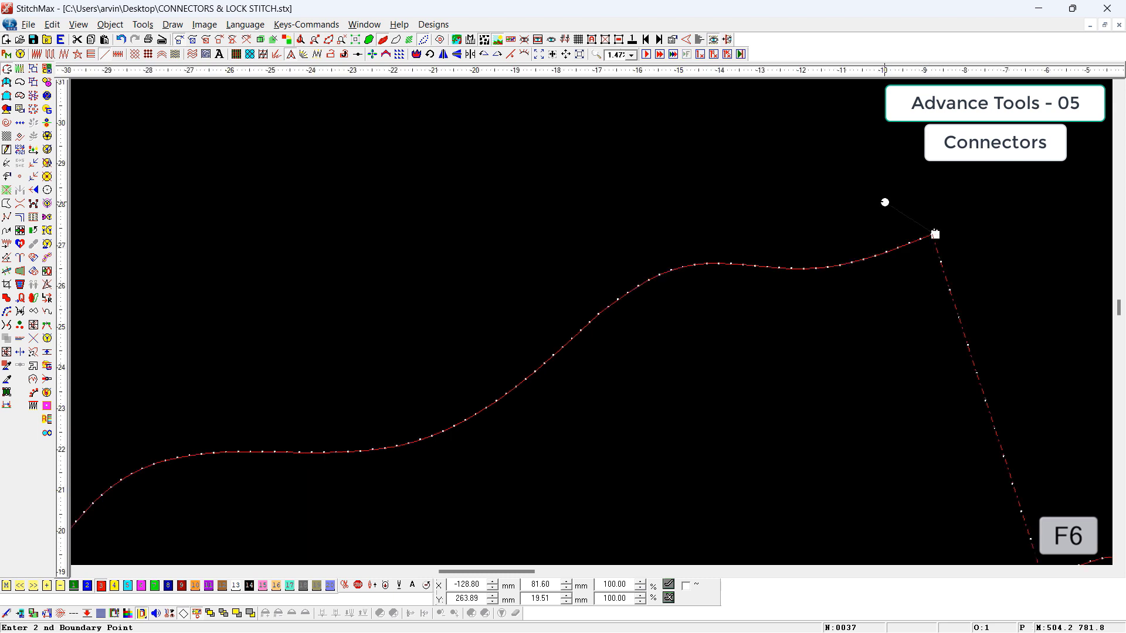
right_click(740, 203)
click(571, 149)
key(Return)
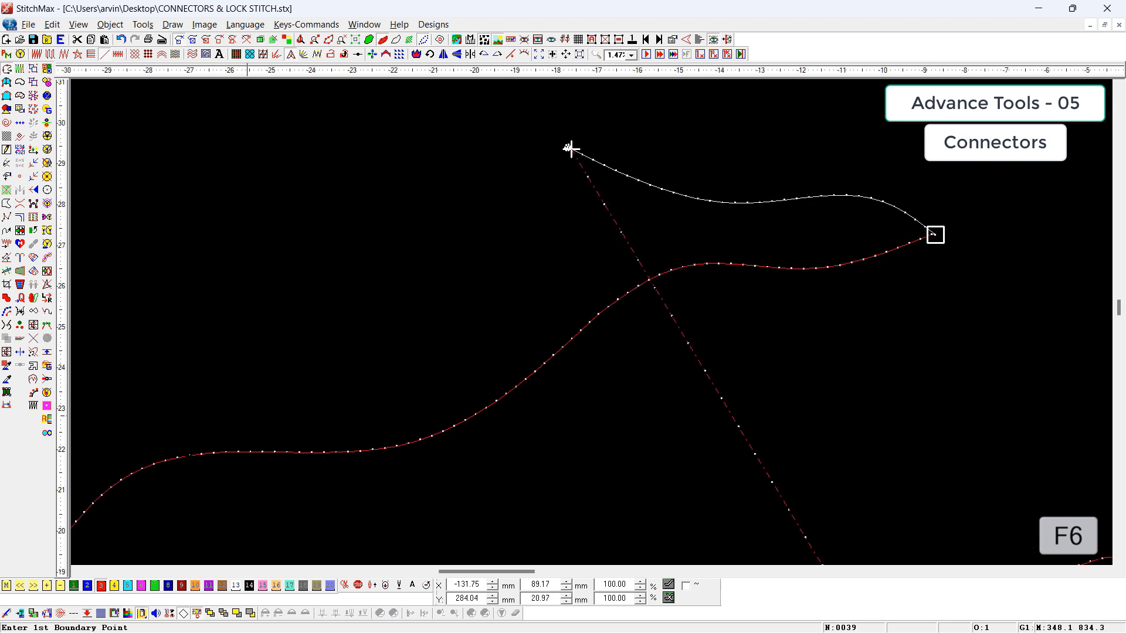
- Select the three connected curves, deselect them and inspect the start of the first one
scroll(156, 490, down, 3)
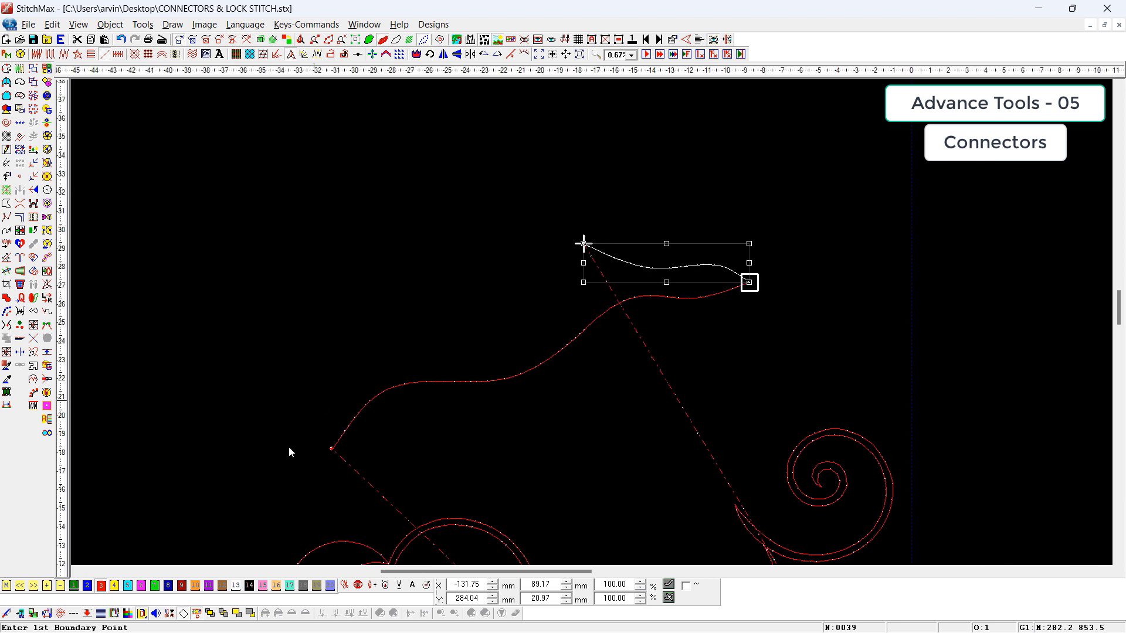
click(597, 319)
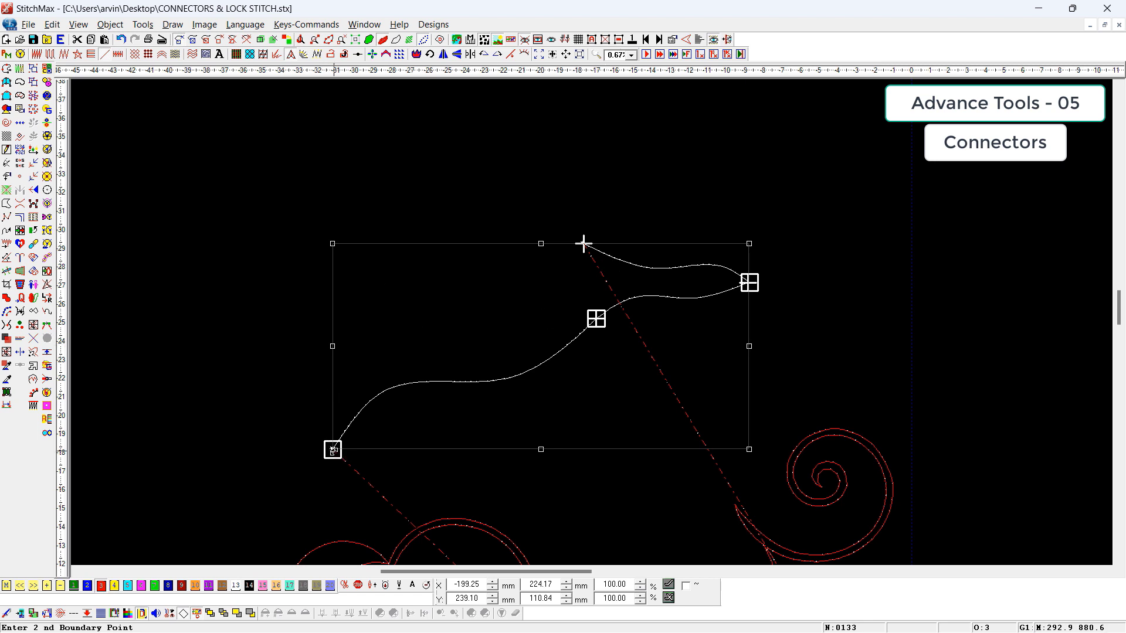
key(Escape)
key(z)
drag(353, 295, 434, 564)
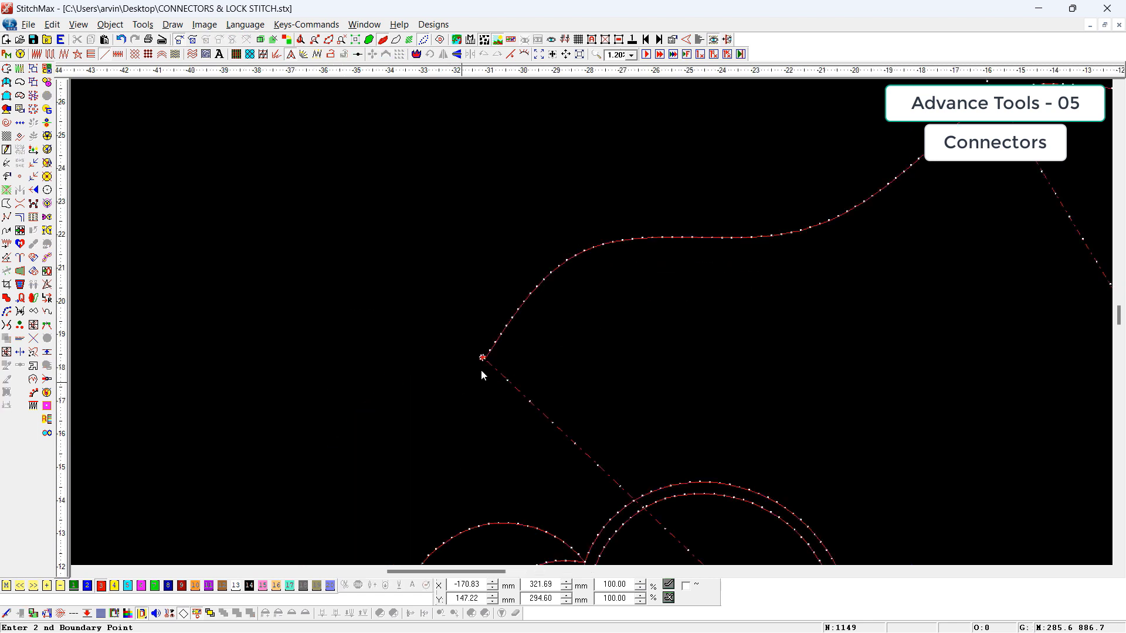
- Step through the jump stitches from the start of the design to check where the connectors fall
key(Home)
key(alt+j)
key(alt+j)
scroll(557, 370, up, 4)
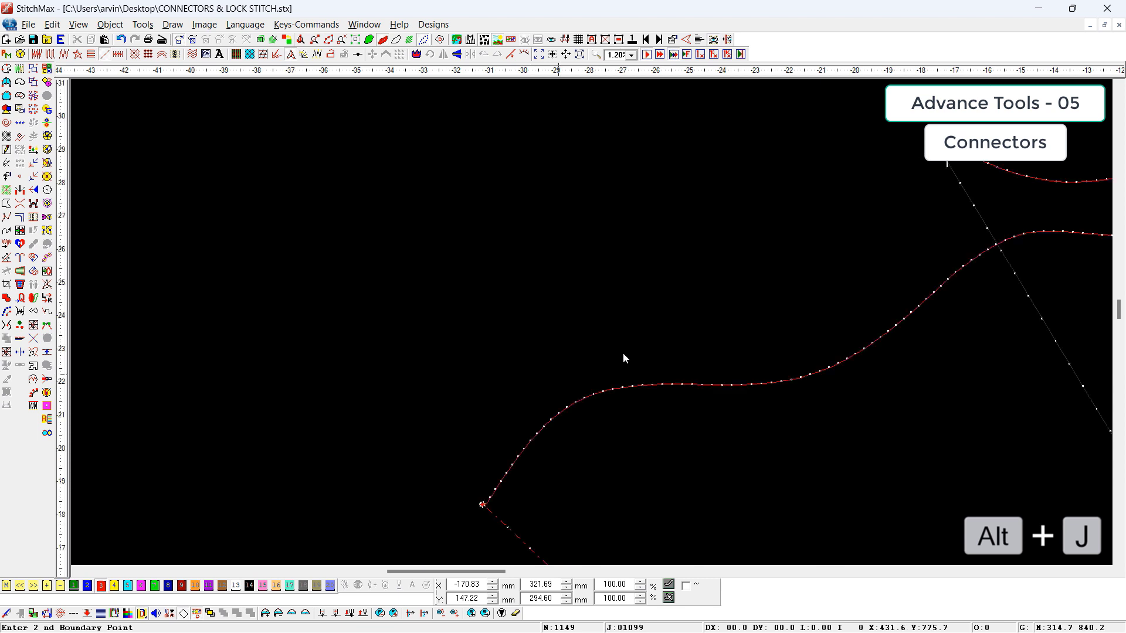
key(minus)
key(minus)
key(Escape)
key(minus)
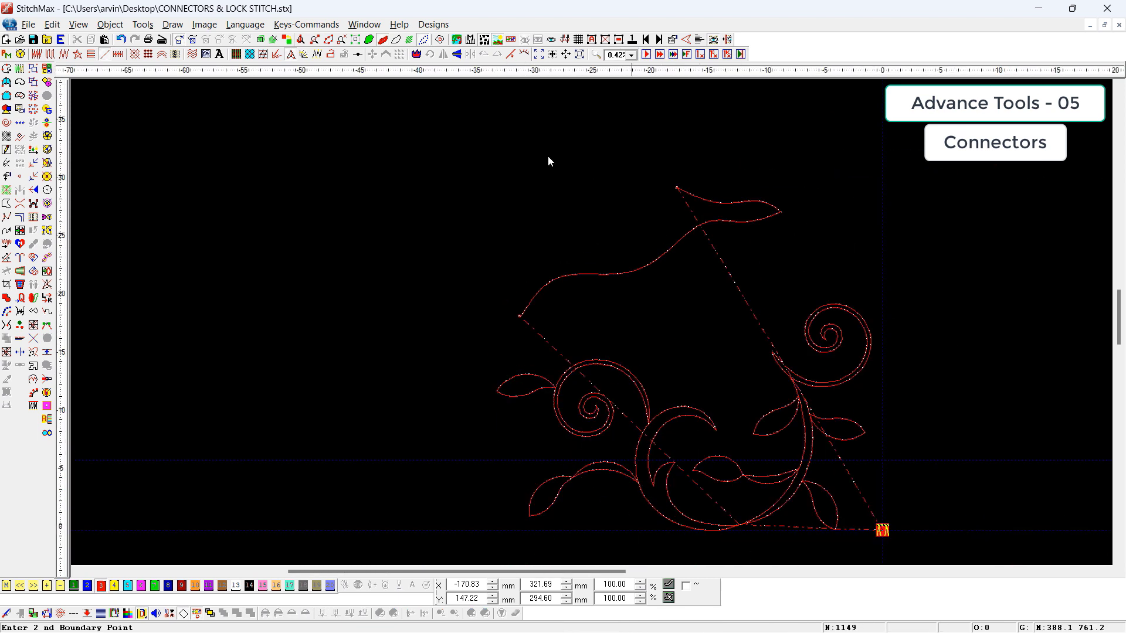
- Set the floral design's connectors to Trim After If Next Connector > 7 mm, Tie Off If and Tie In If with both conditions, and First Lock
scroll(593, 404, down, 1)
drag(586, 447, 1050, 234)
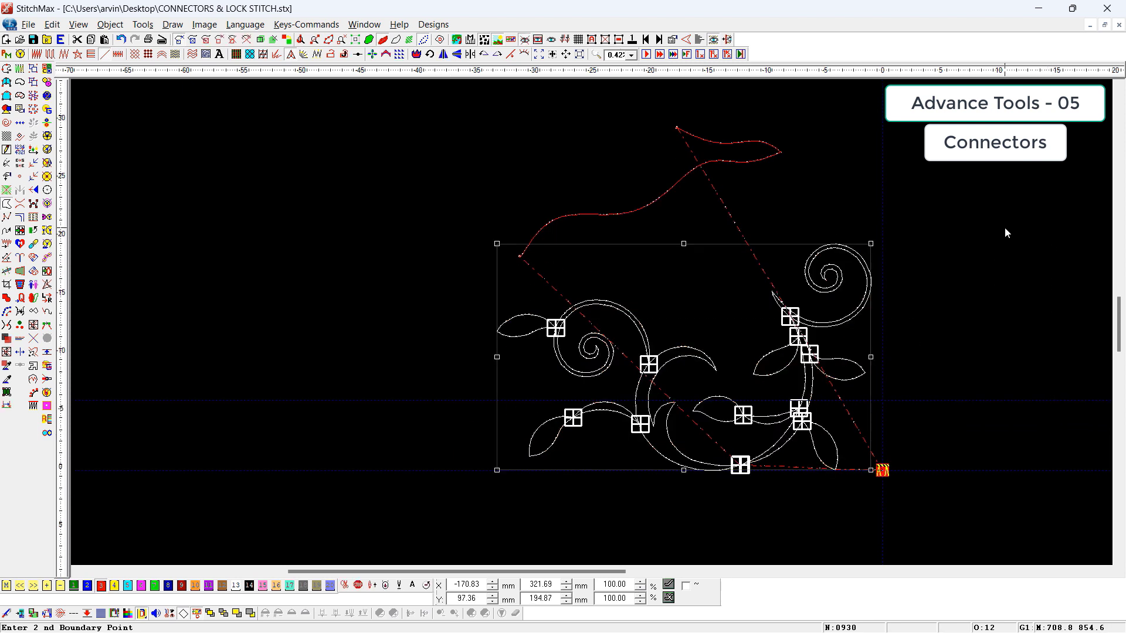
click(357, 54)
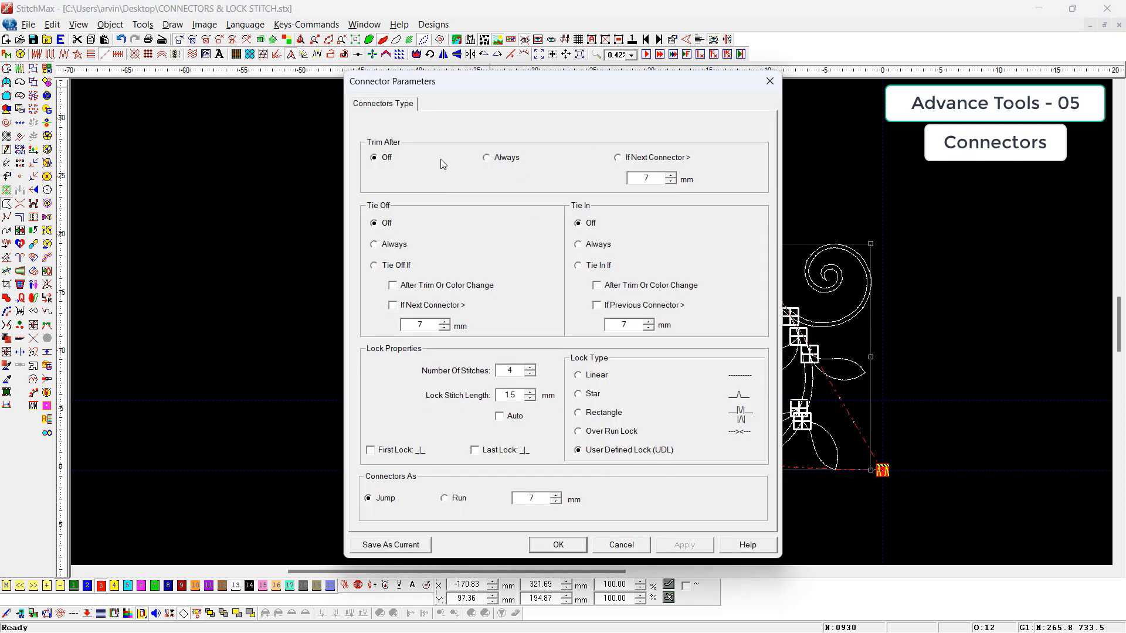
click(402, 268)
click(649, 287)
click(645, 305)
click(572, 547)
- Deselect the design and examine the locks where the stems meet at its base
click(956, 432)
key(z)
drag(858, 325, 560, 478)
drag(699, 416, 663, 550)
scroll(645, 298, down, 2)
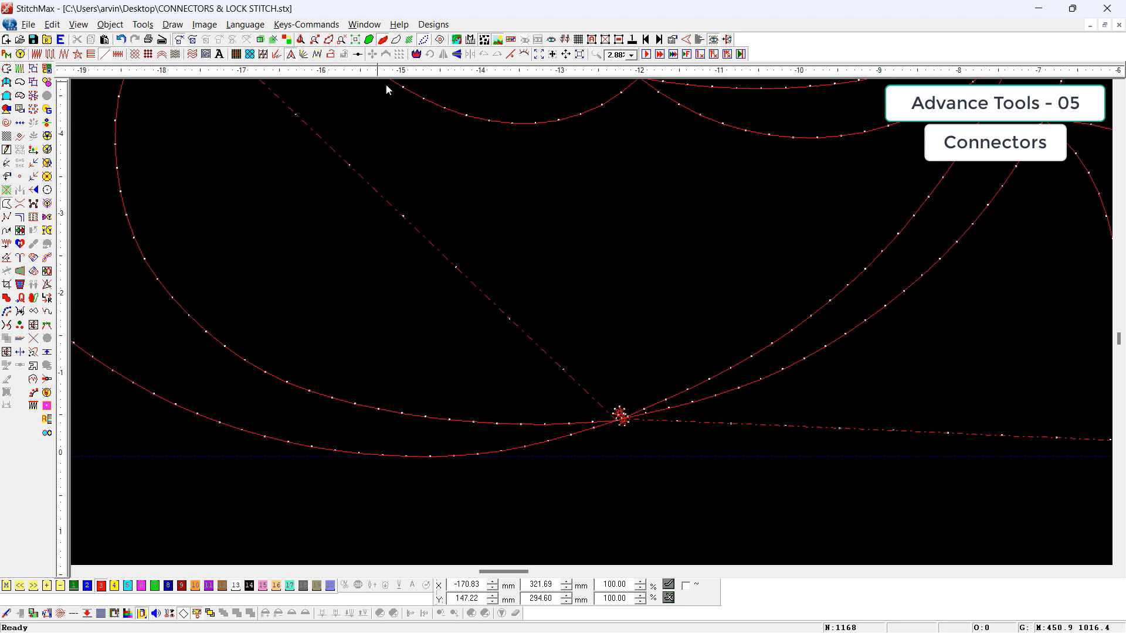
- Select all objects and review their shared connector parameters
scroll(467, 185, down, 3)
key(ctrl+a)
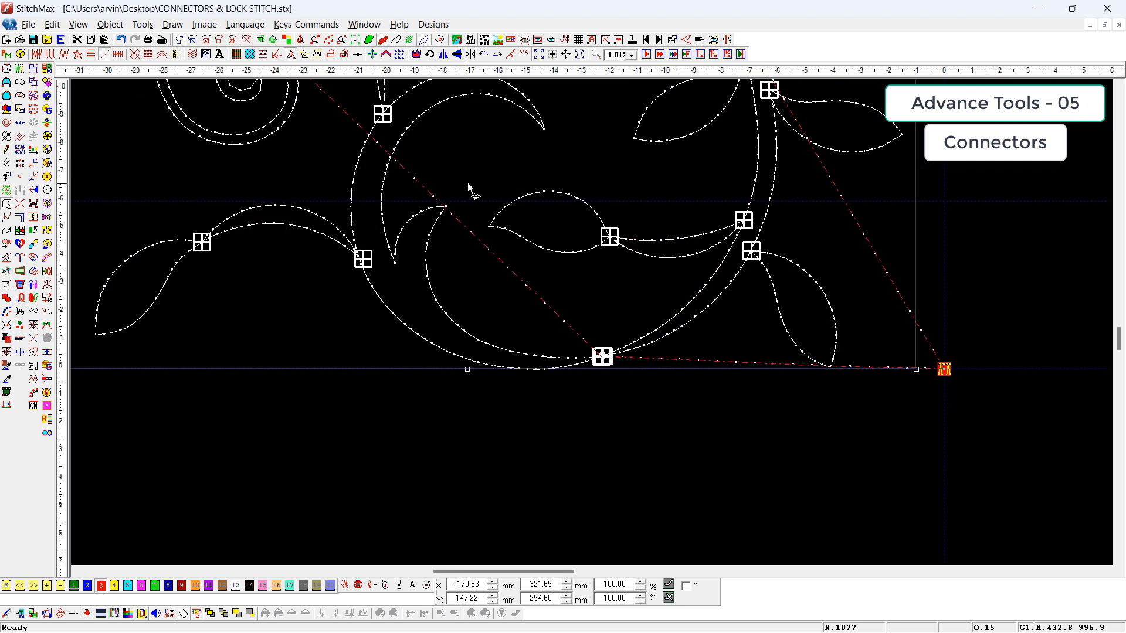
click(357, 54)
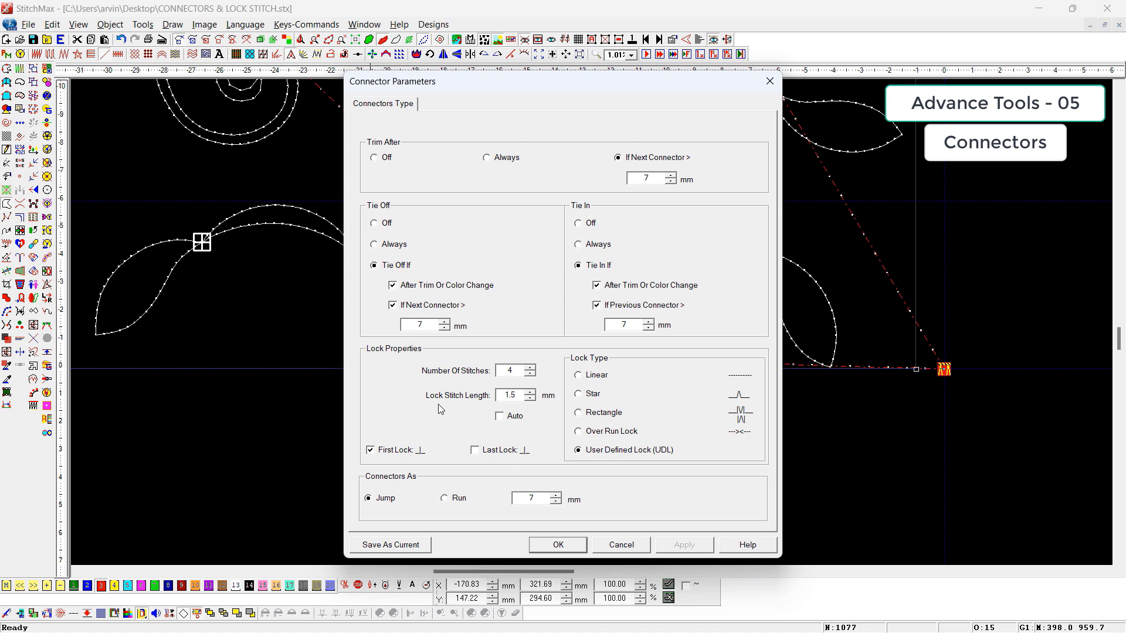
key(Return)
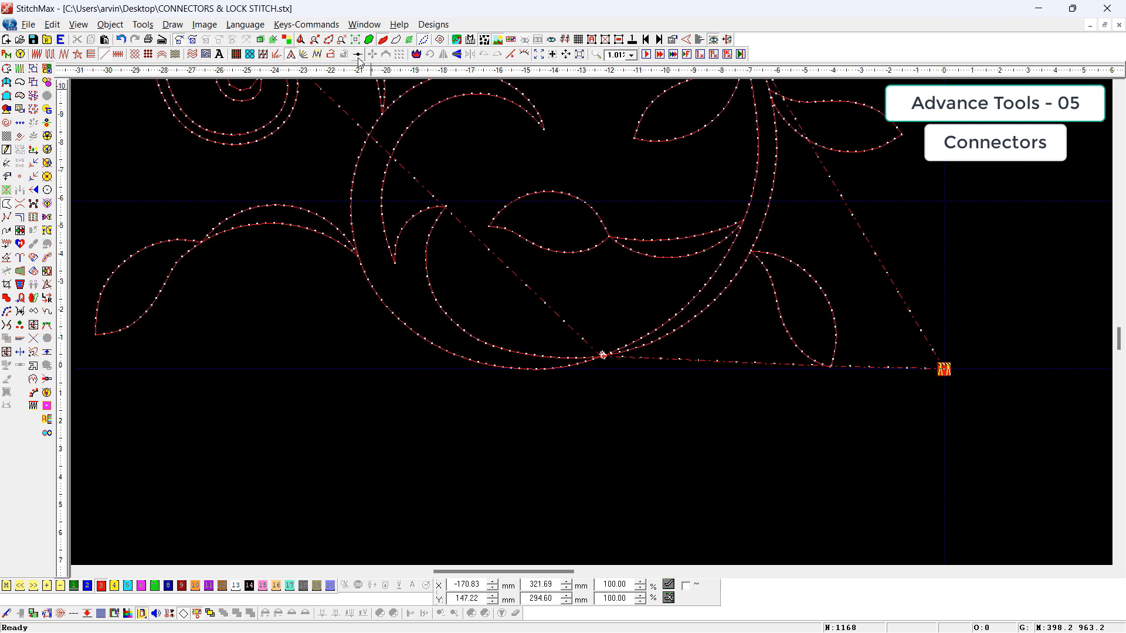
- Turn off Apply Connector in the connector parameters with nothing selected
click(358, 54)
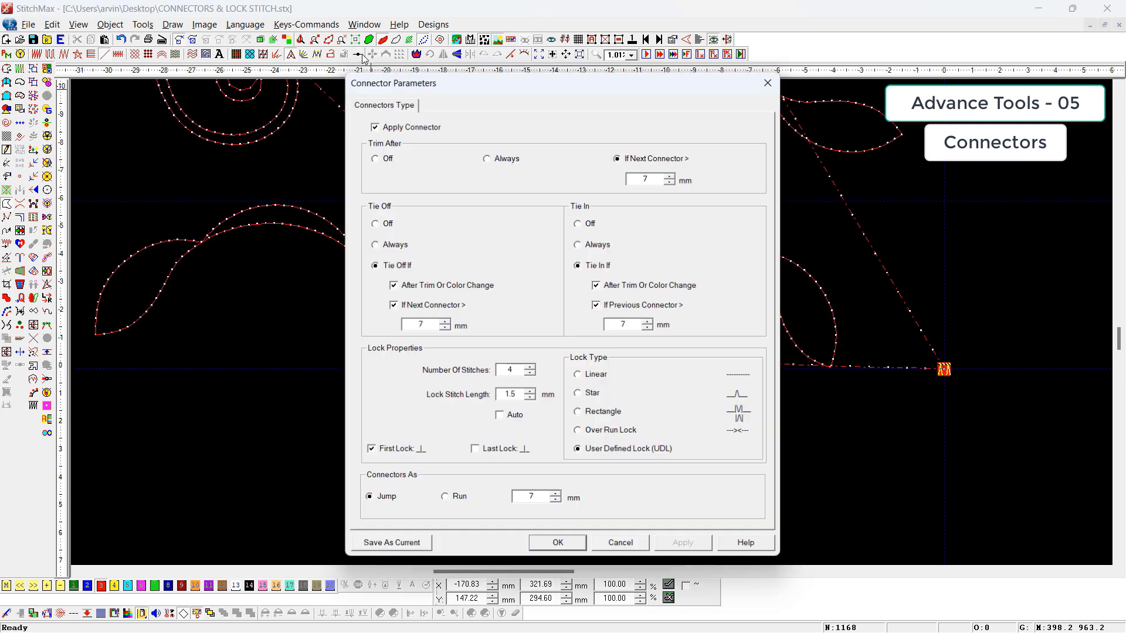
click(416, 130)
click(562, 543)
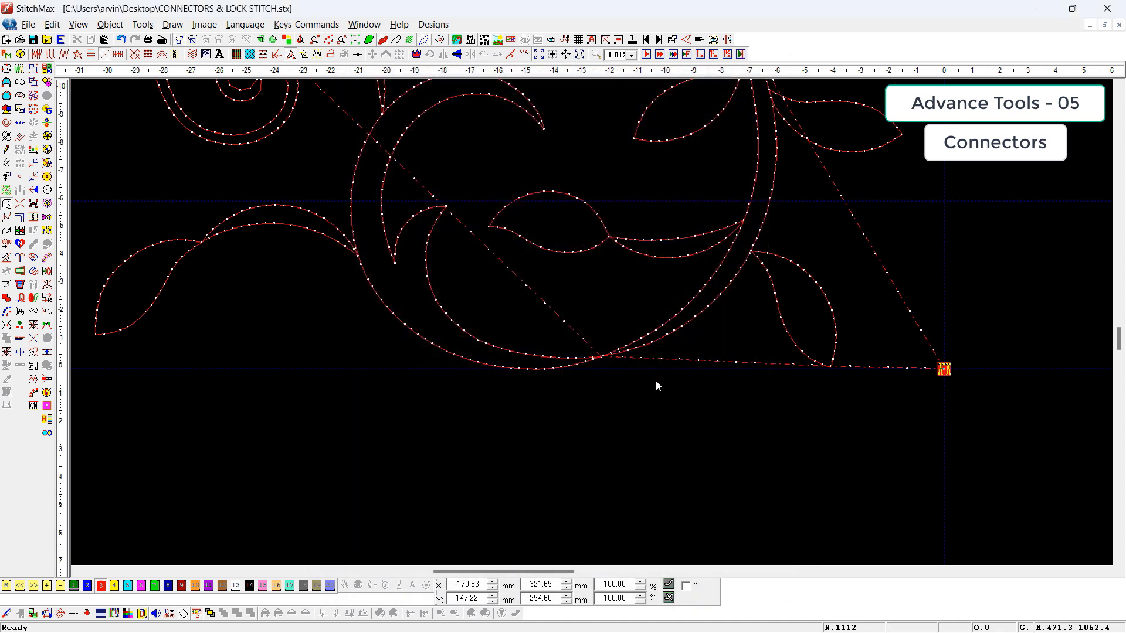
- Inspect the stem junction at the design's base and turn Apply Connector back on
key(z)
drag(540, 325, 657, 398)
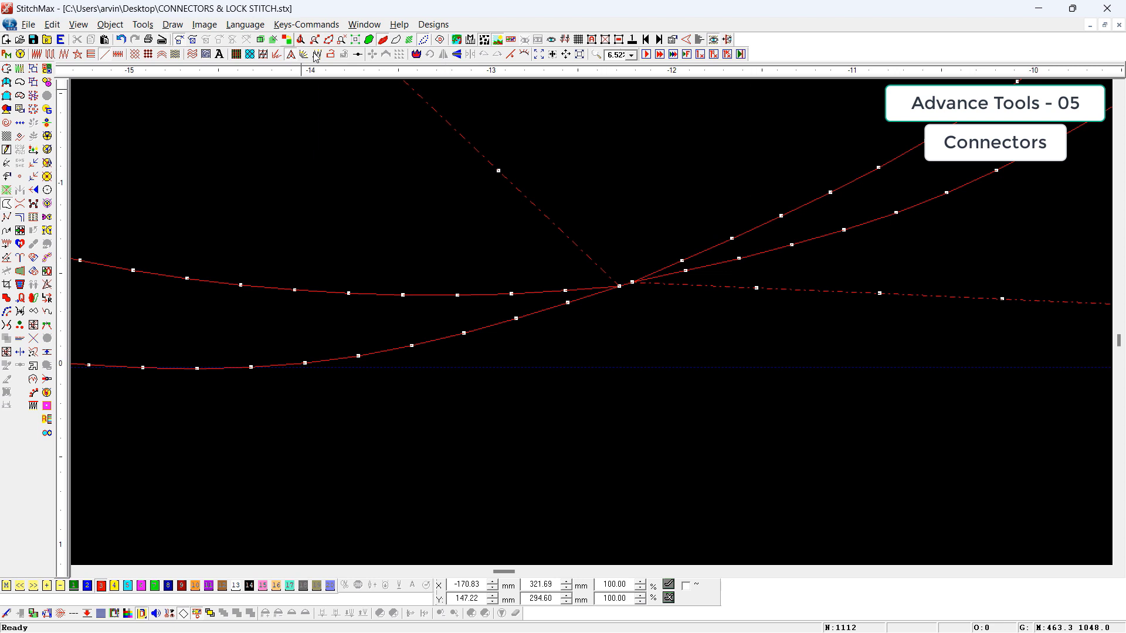
click(358, 54)
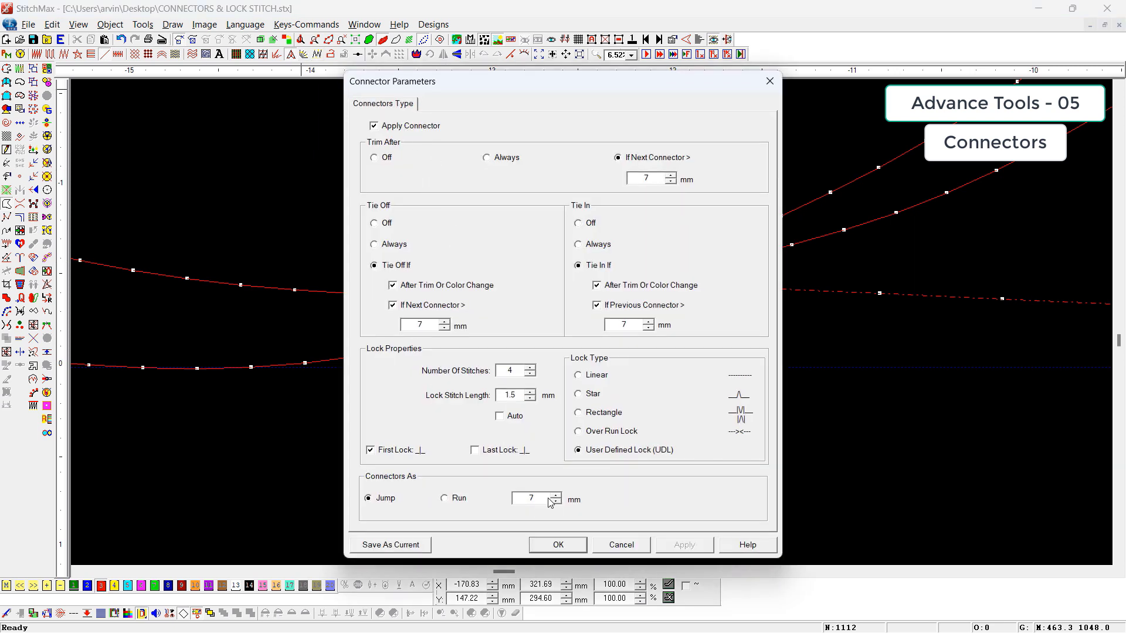
click(548, 541)
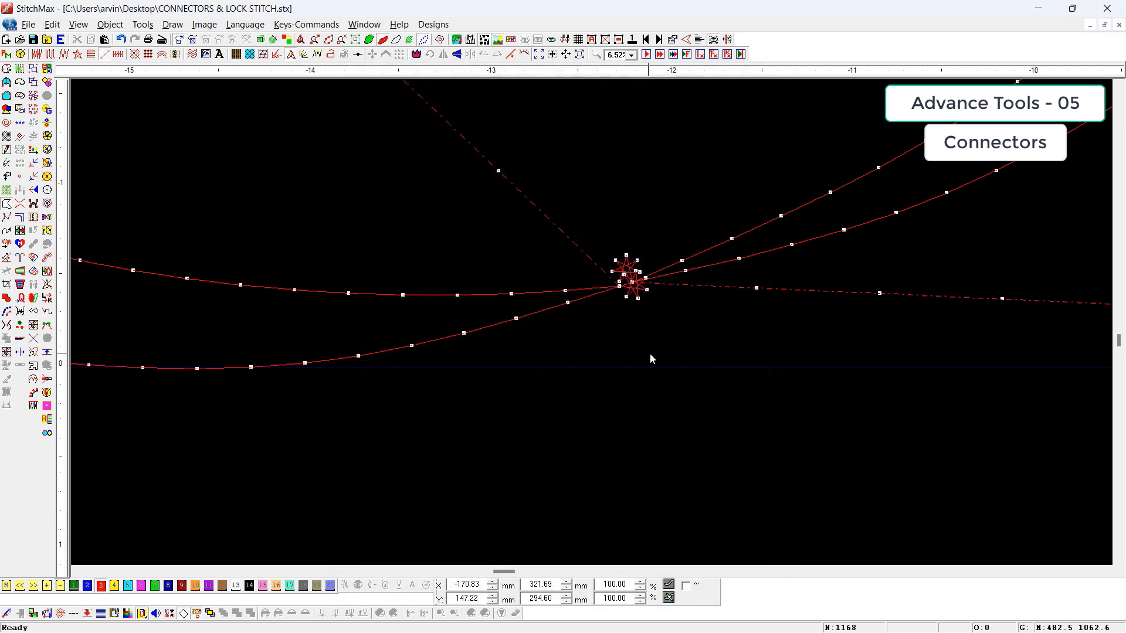
- Move the small inner leaf up and away from the end of its stem, and fine-tune the gap between them
scroll(650, 353, down, 5)
scroll(655, 331, up, 1)
key(z)
drag(820, 191, 519, 346)
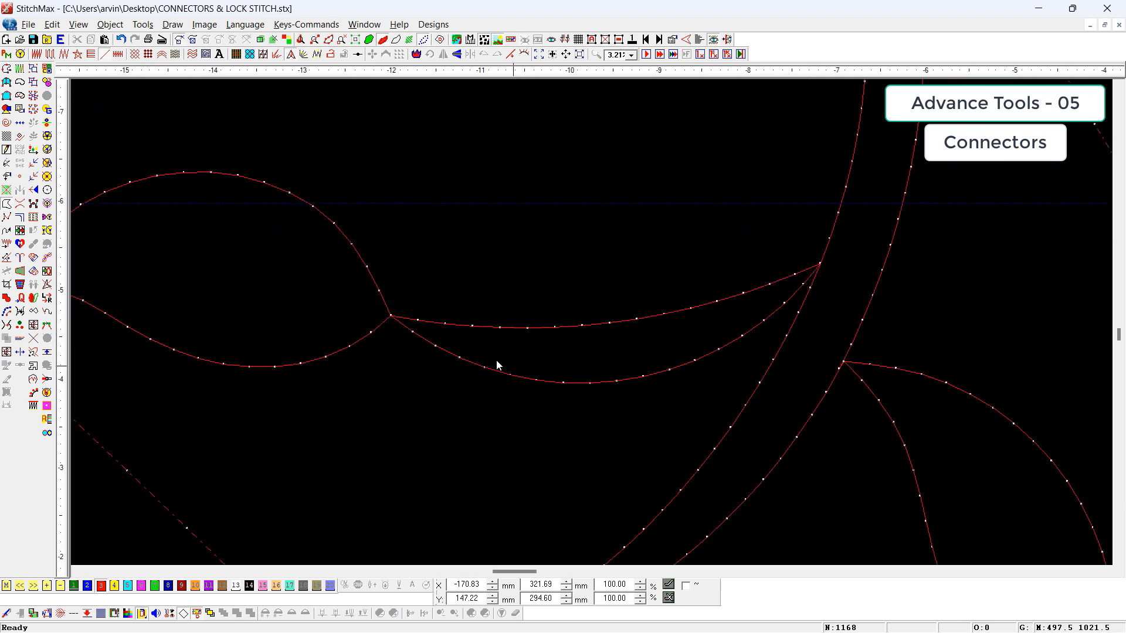
drag(354, 329, 300, 284)
scroll(419, 328, down, 2)
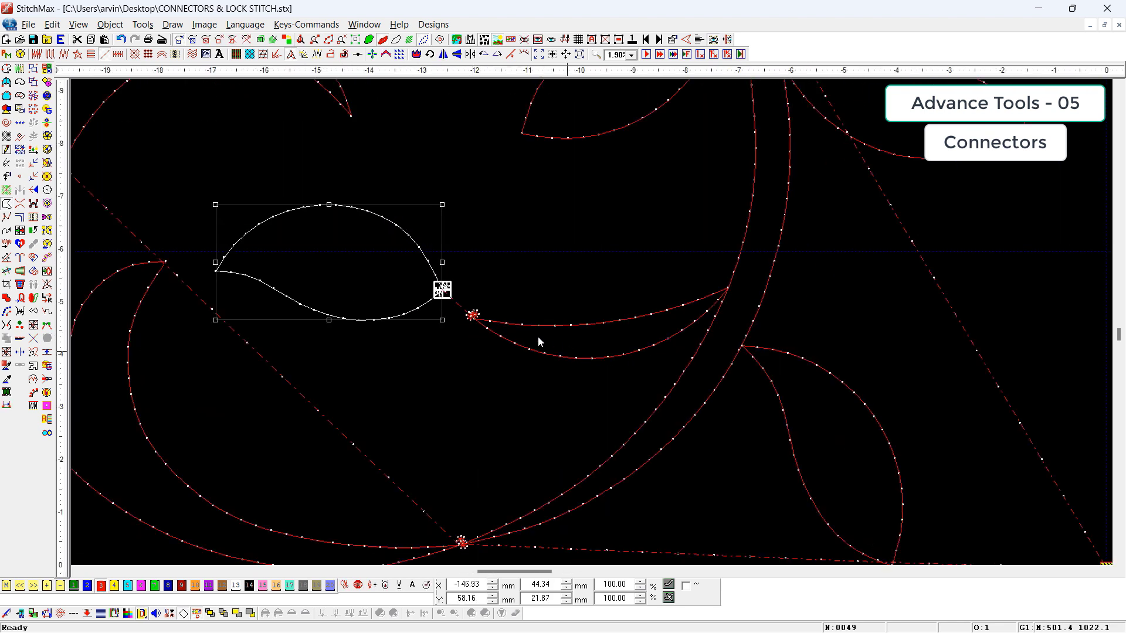
scroll(576, 381, up, 3)
mouse_move(431, 282)
mouse_down()
mouse_move(446, 290)
mouse_move(438, 284)
mouse_up()
scroll(507, 303, down, 4)
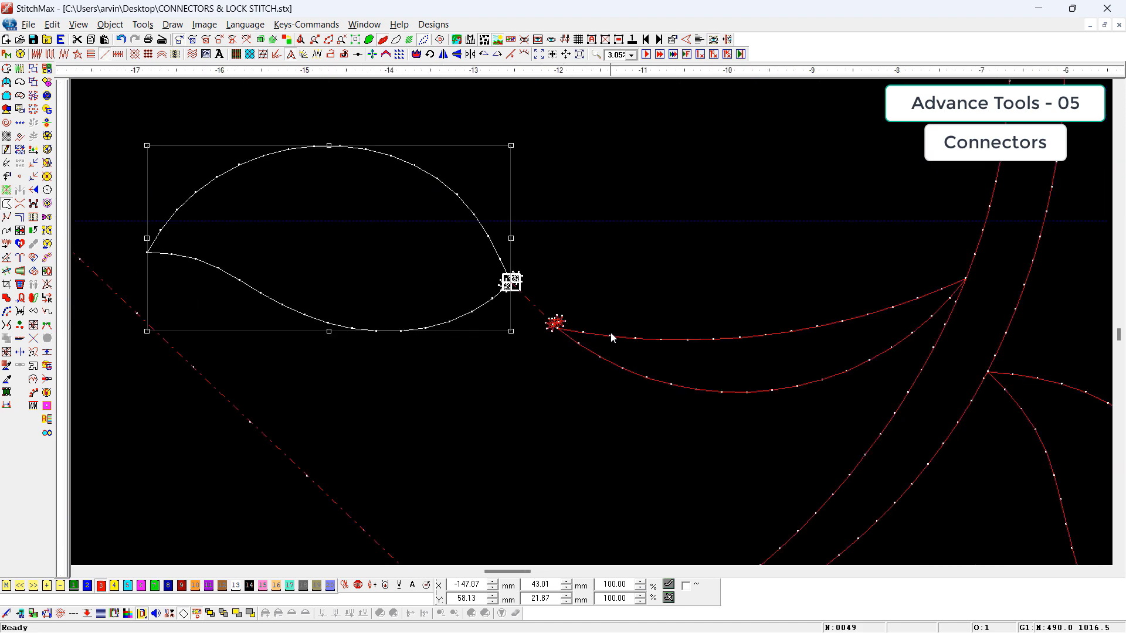
- Select the moved leaf and its stem and set their Trim After, Tie Off and Tie In to Off
drag(684, 264, 630, 368)
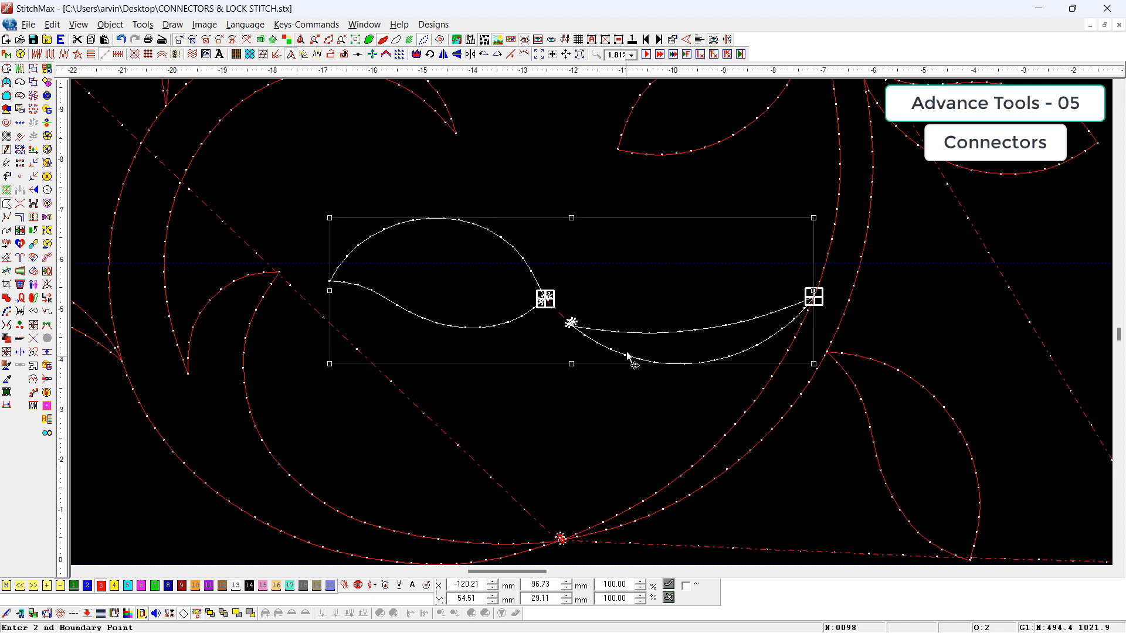
click(357, 54)
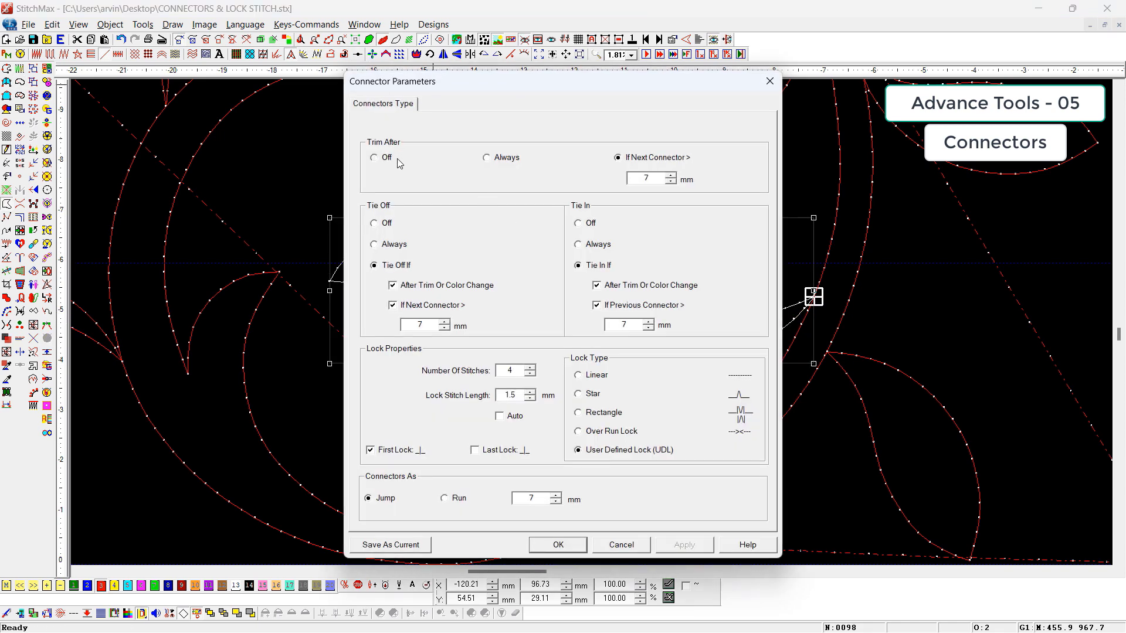
click(592, 229)
click(554, 543)
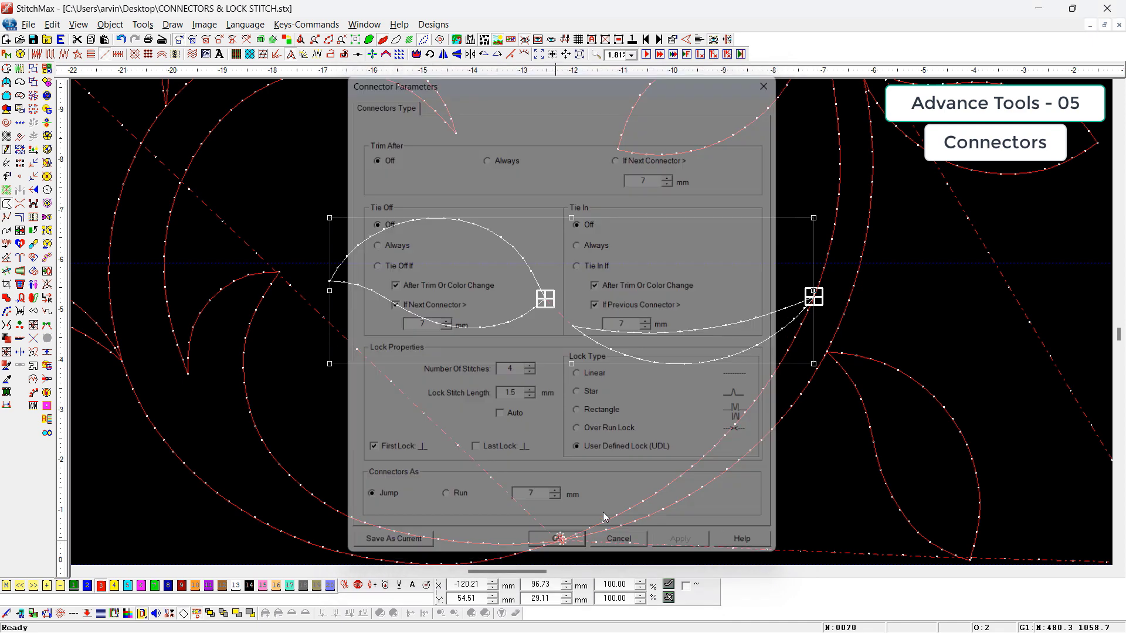